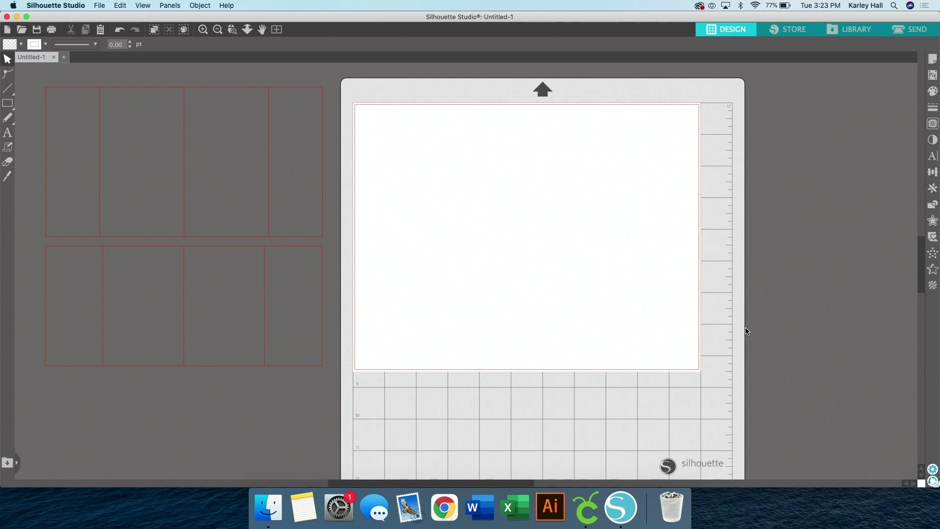
# Zoom in and select the lower 8.750 × 3.790 in panel template
pyautogui.click(272, 307)
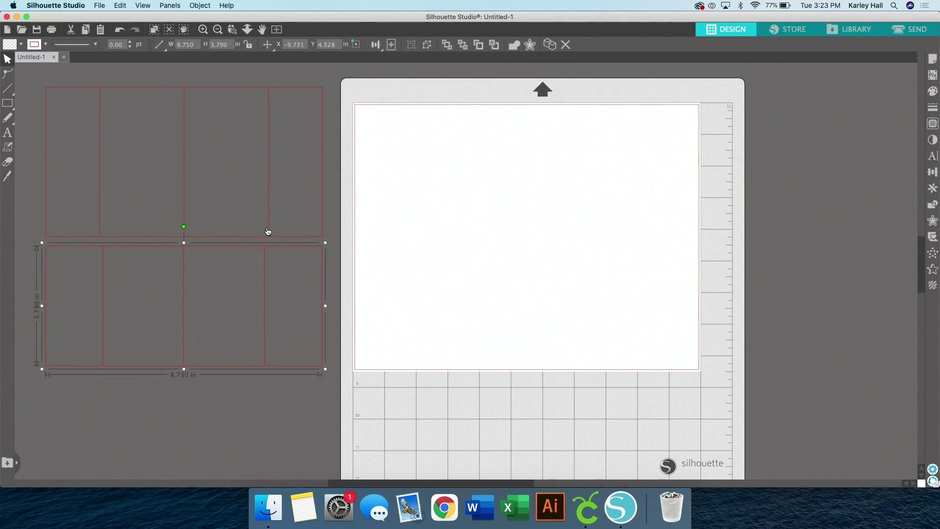
pyautogui.click(203, 30)
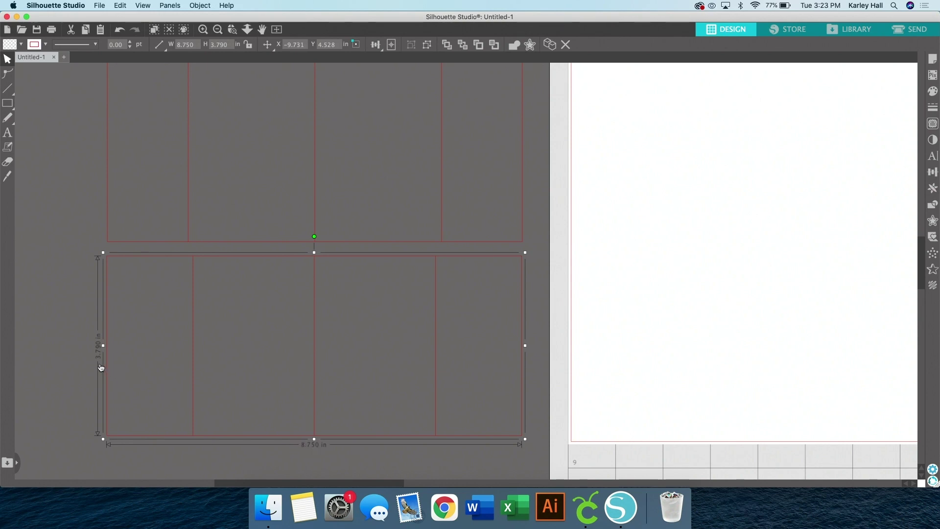
pyautogui.scroll(1, 212, 264)
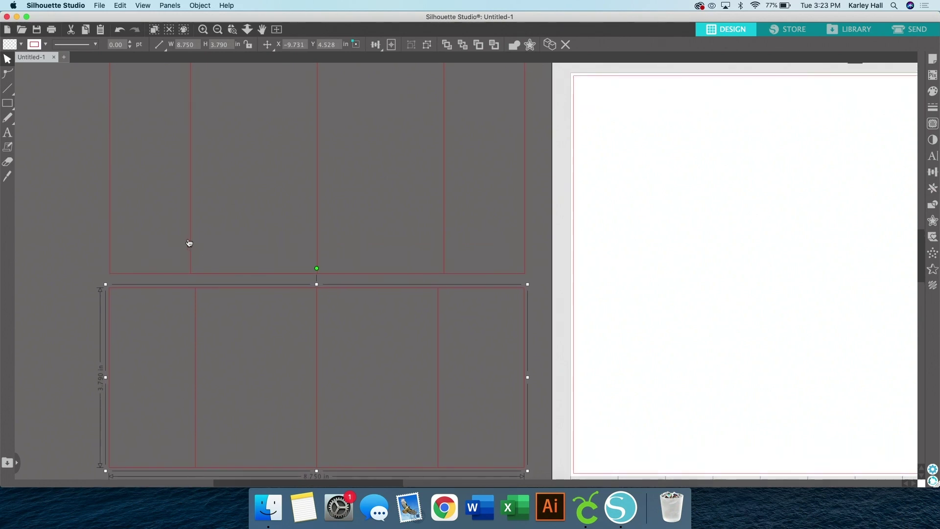
pyautogui.click(190, 244)
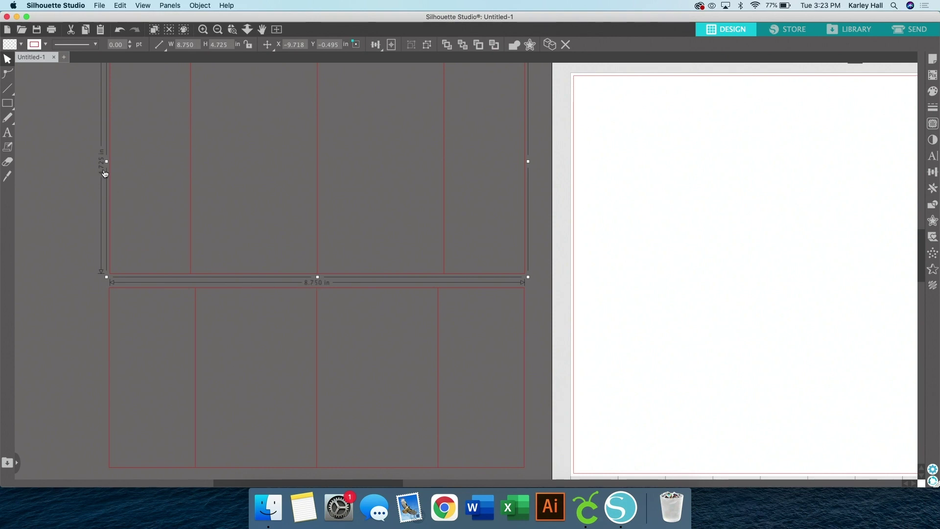
pyautogui.scroll(-3, 160, 168)
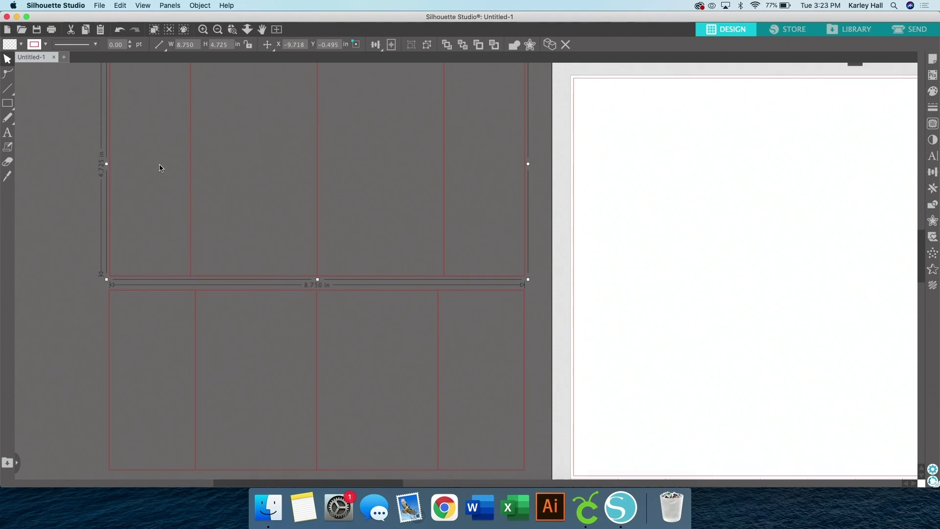
pyautogui.click(195, 310)
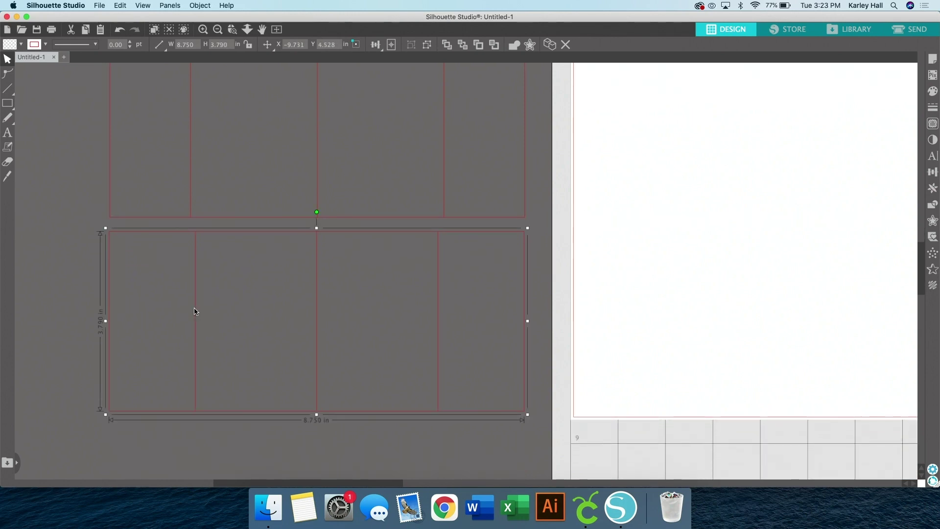
# Drag the panel template onto the mat against the page's top-left margin
pyautogui.moveTo(195, 312); pyautogui.dragTo(711, 147)
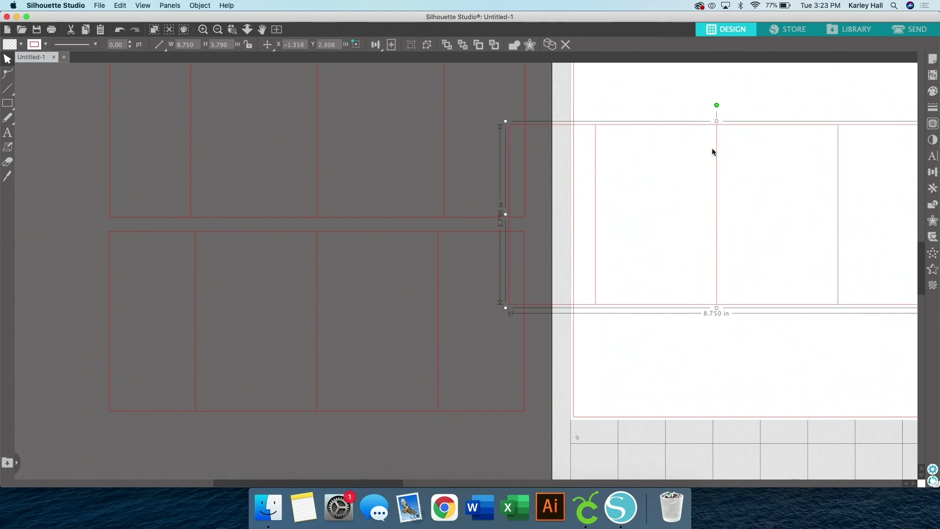
pyautogui.hscroll(5, 712, 148)
pyautogui.hscroll(3, 712, 151)
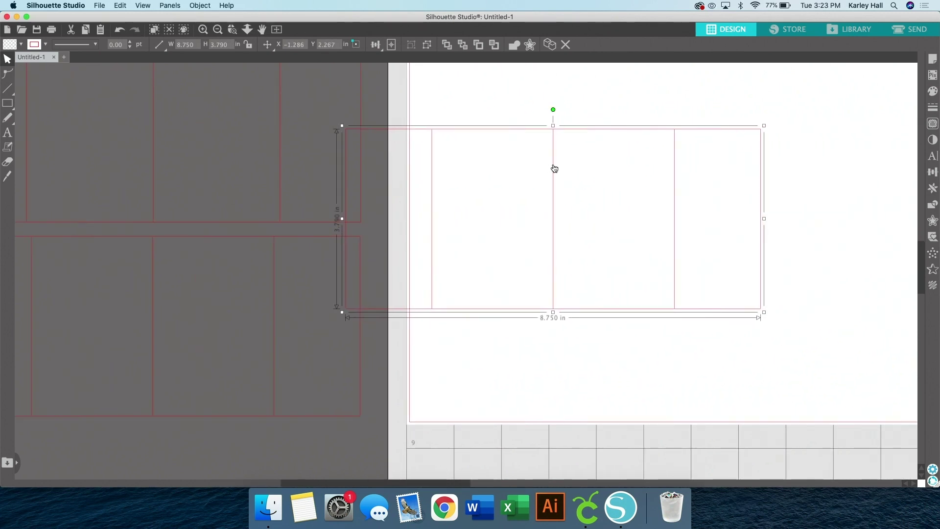
pyautogui.moveTo(554, 168); pyautogui.dragTo(629, 125)
pyautogui.scroll(3, 629, 126)
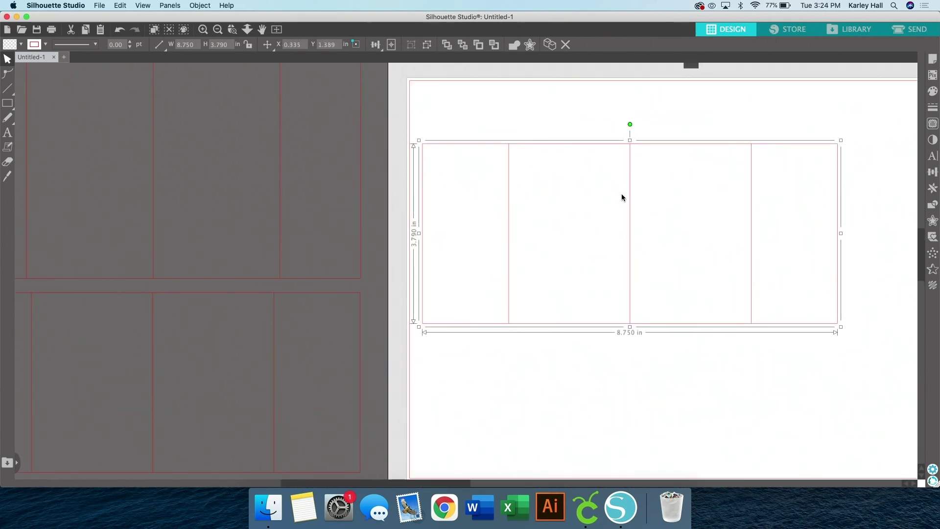
pyautogui.moveTo(631, 199); pyautogui.dragTo(630, 146)
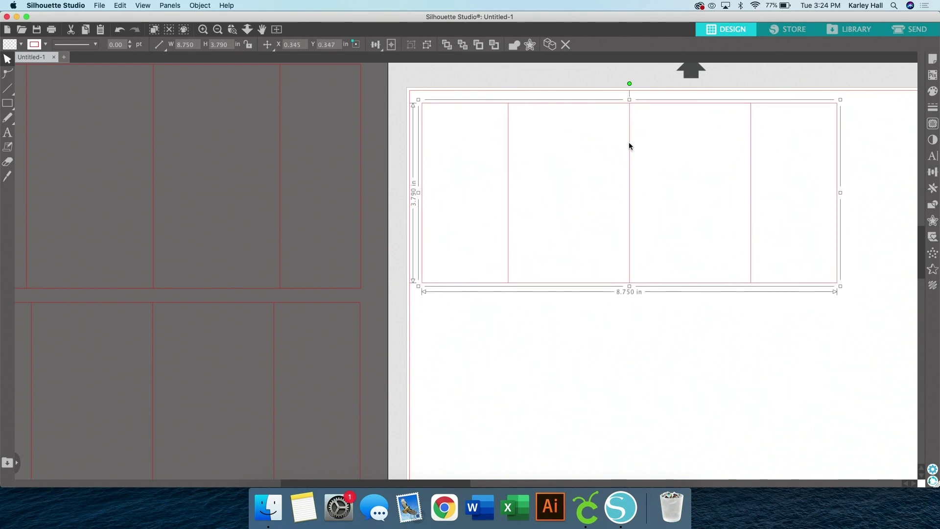
pyautogui.click(587, 298)
# Draw a rectangle 1.745 in tall, fit it to the top of the rightmost cell, and select the template
pyautogui.click(7, 103)
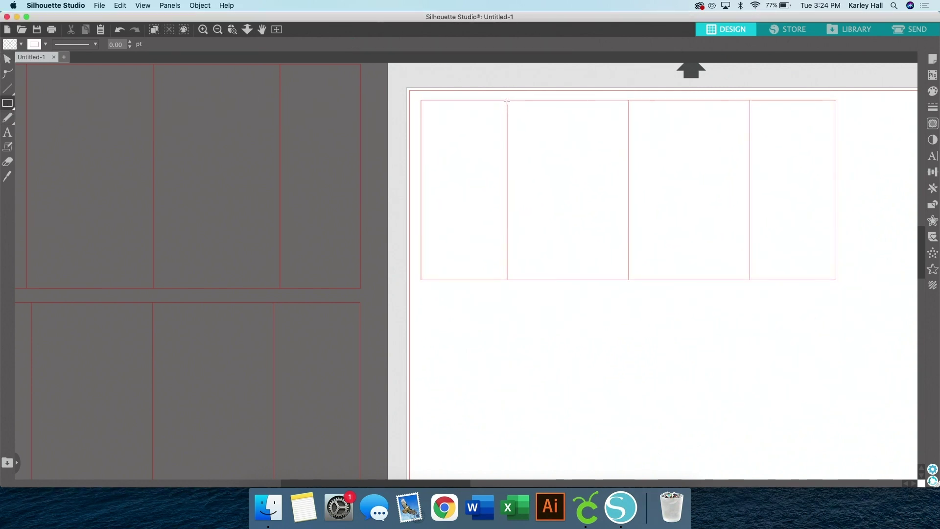
pyautogui.moveTo(506, 100); pyautogui.dragTo(630, 186)
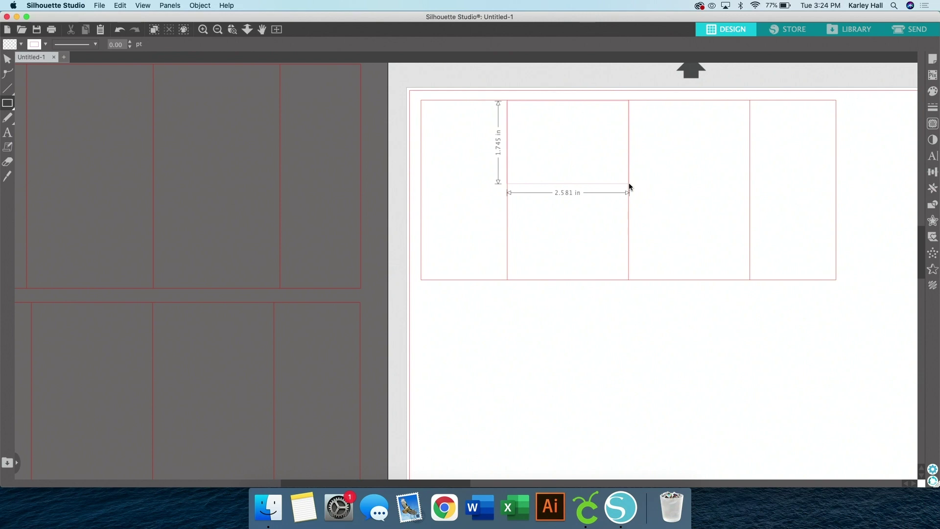
pyautogui.moveTo(630, 187); pyautogui.dragTo(630, 186)
pyautogui.click(8, 59)
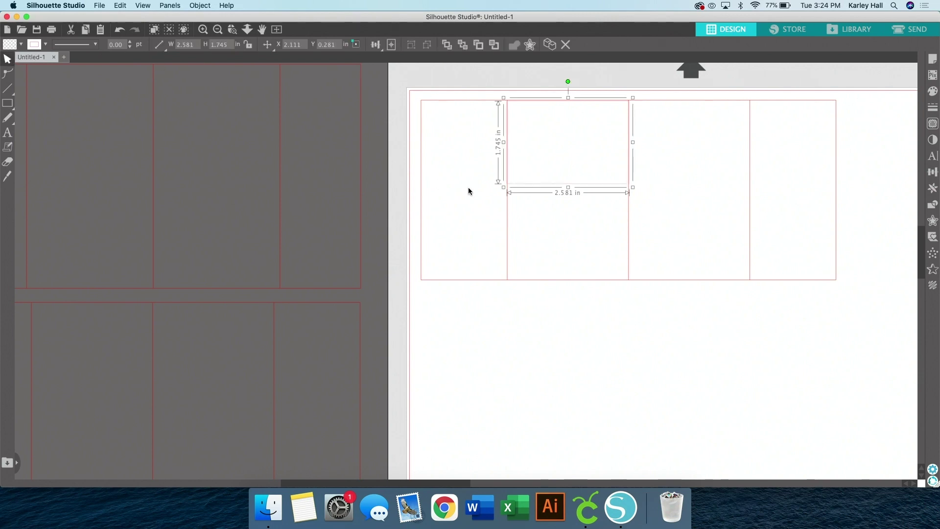
pyautogui.moveTo(516, 189); pyautogui.dragTo(763, 188)
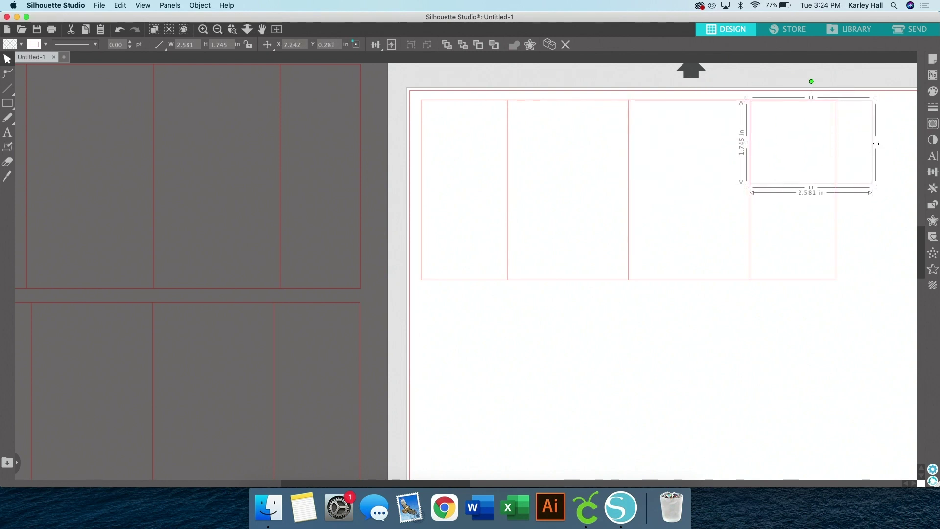
pyautogui.moveTo(875, 142); pyautogui.dragTo(841, 145)
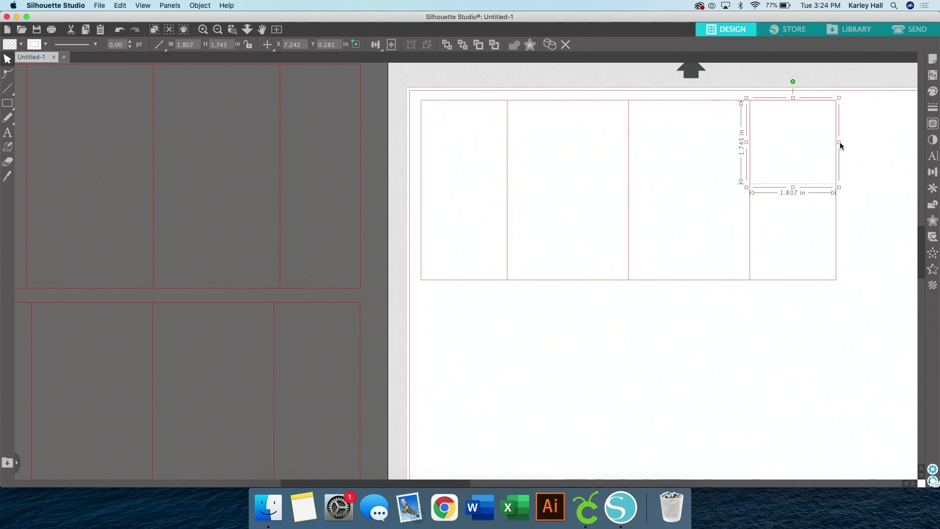
pyautogui.click(780, 202)
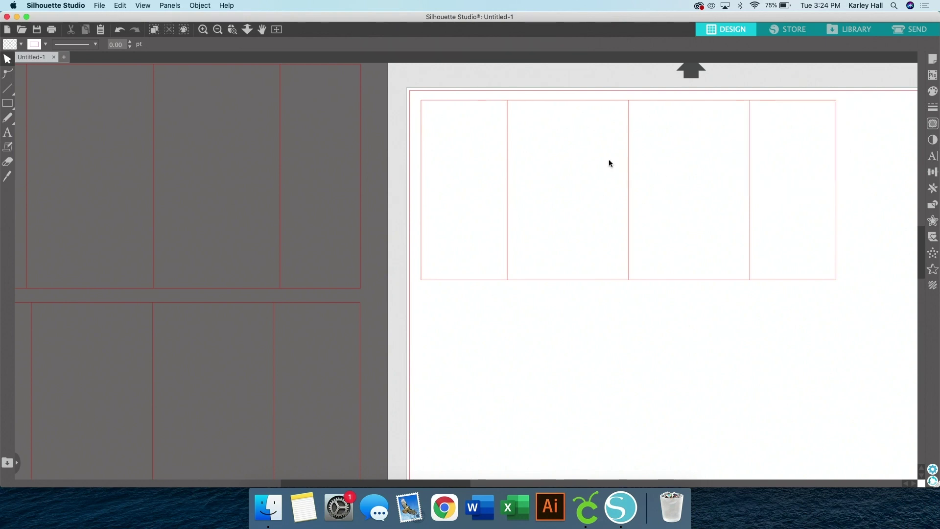
pyautogui.click(631, 168)
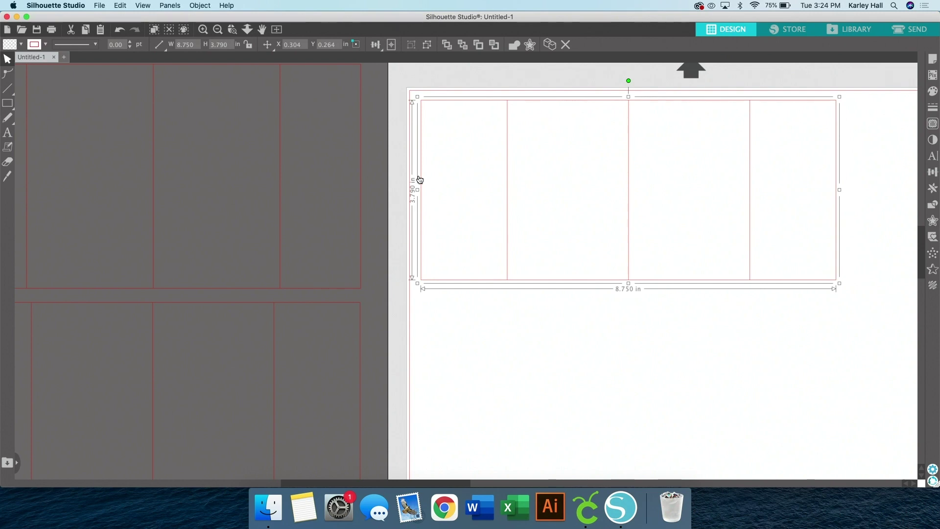
pyautogui.scroll(5, 419, 179)
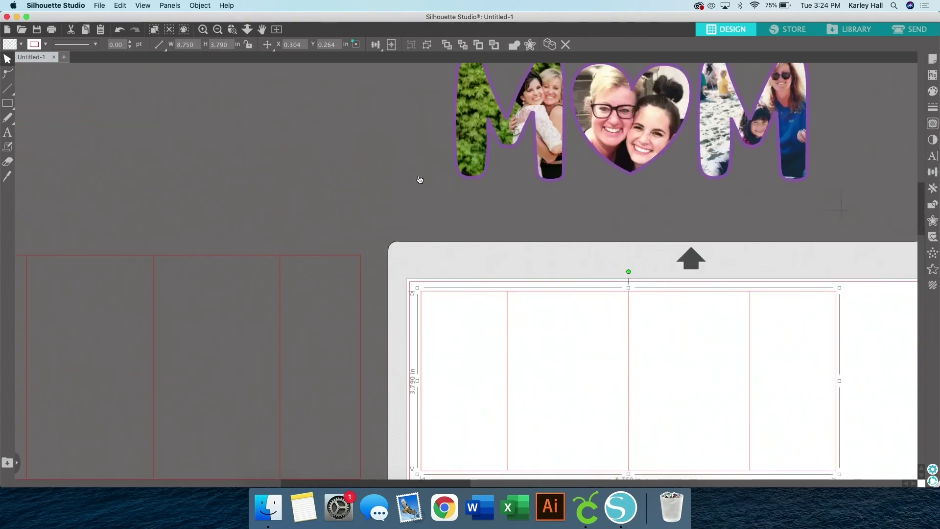
pyautogui.scroll(2, 419, 180)
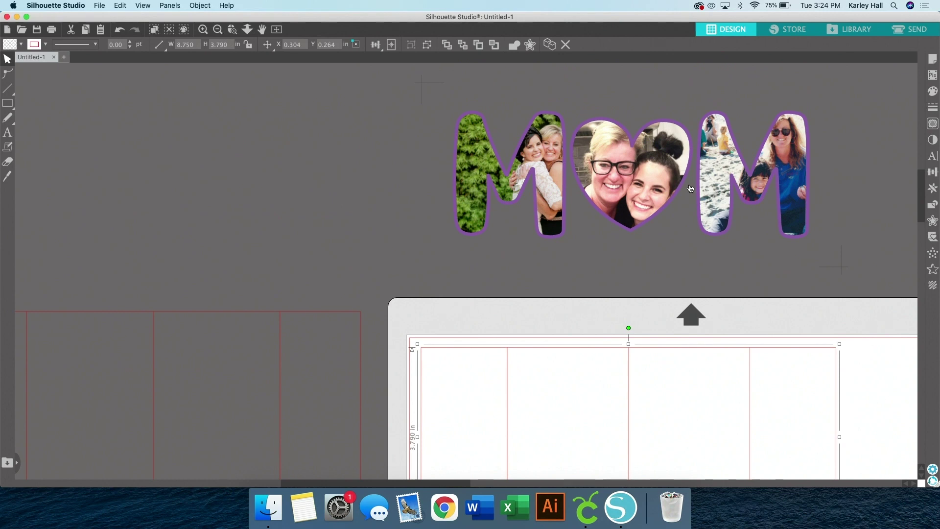
pyautogui.scroll(-4, 690, 189)
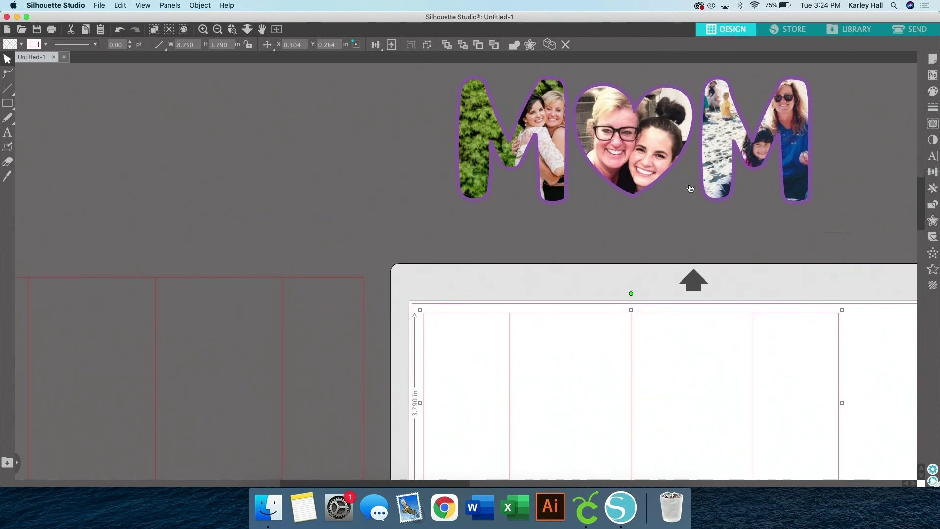
pyautogui.scroll(-2, 690, 189)
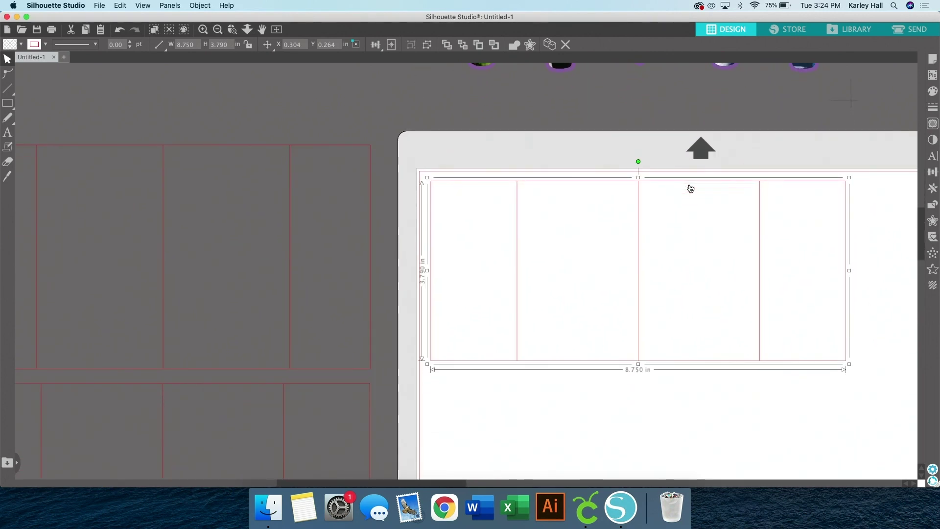
pyautogui.hscroll(3, 690, 189)
pyautogui.hscroll(3, 690, 189)
pyautogui.scroll(-2, 690, 189)
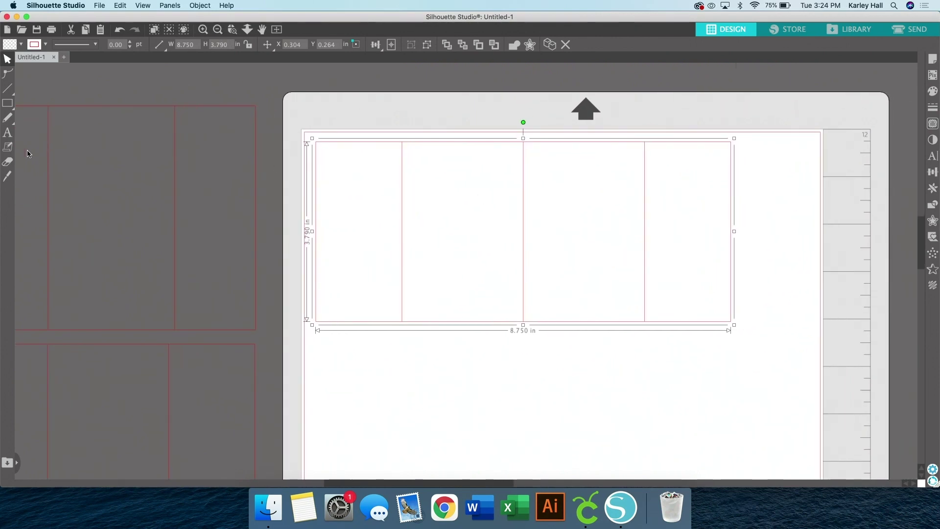
pyautogui.click(7, 134)
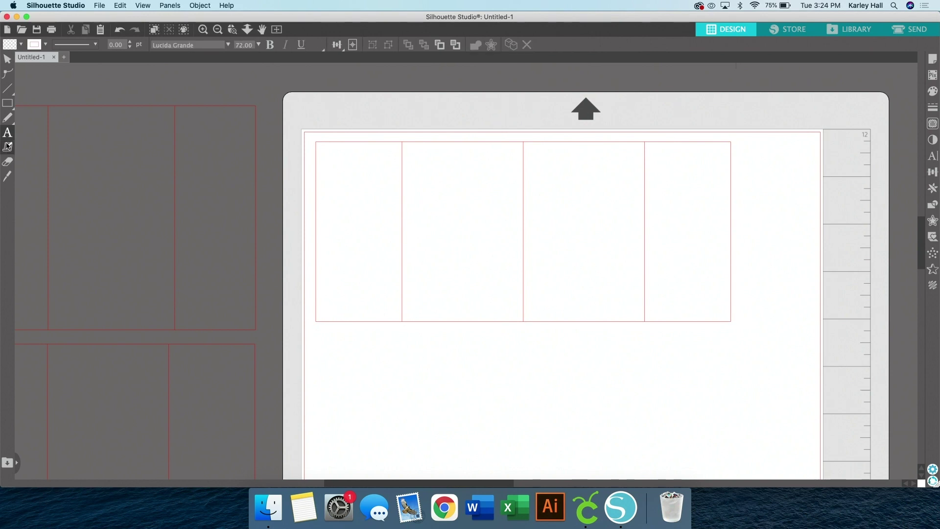
# Add 'MOM' text below the panels and enlarge it to about 5.7 in wide
pyautogui.click(386, 376)
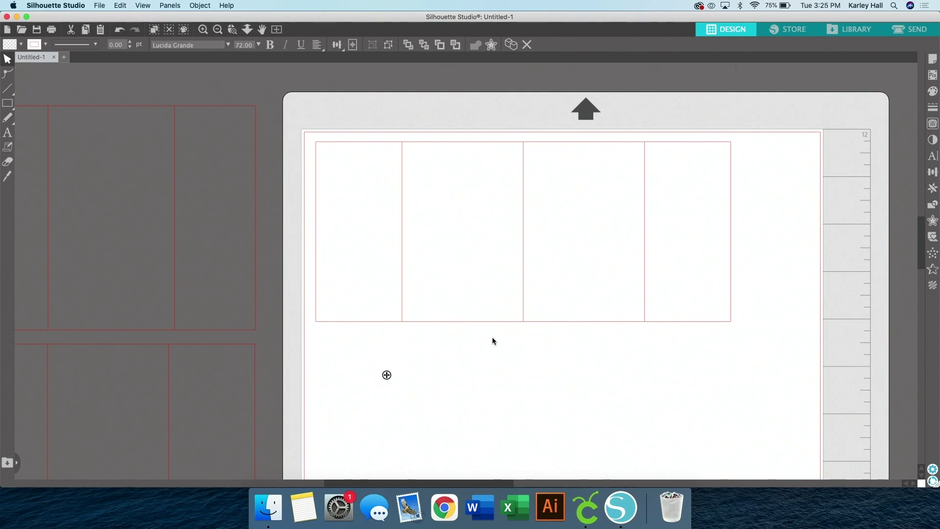
pyautogui.write('MOM')
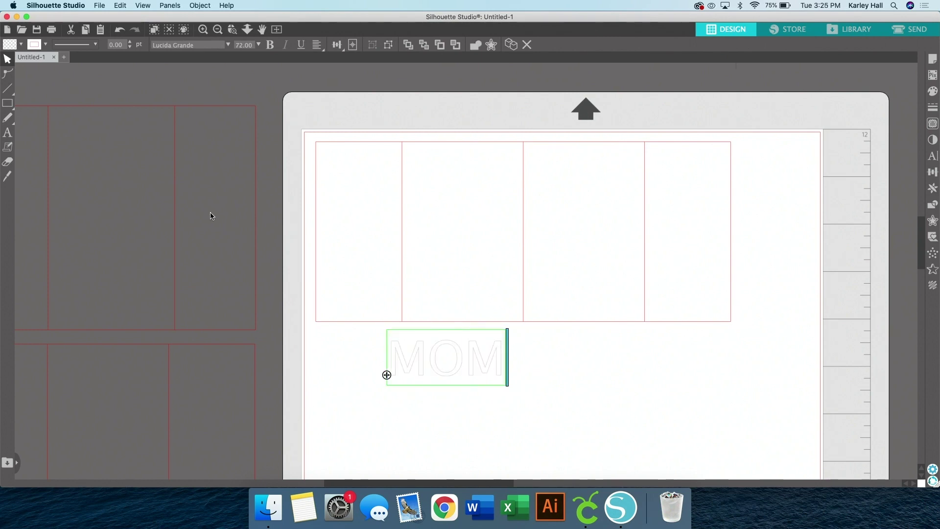
pyautogui.click(583, 382)
pyautogui.click(505, 339)
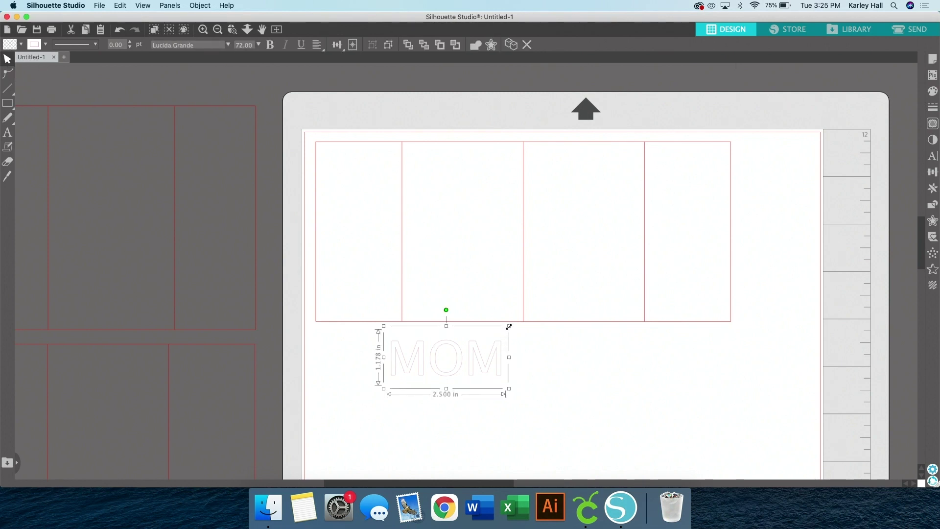
pyautogui.moveTo(508, 326); pyautogui.dragTo(640, 219)
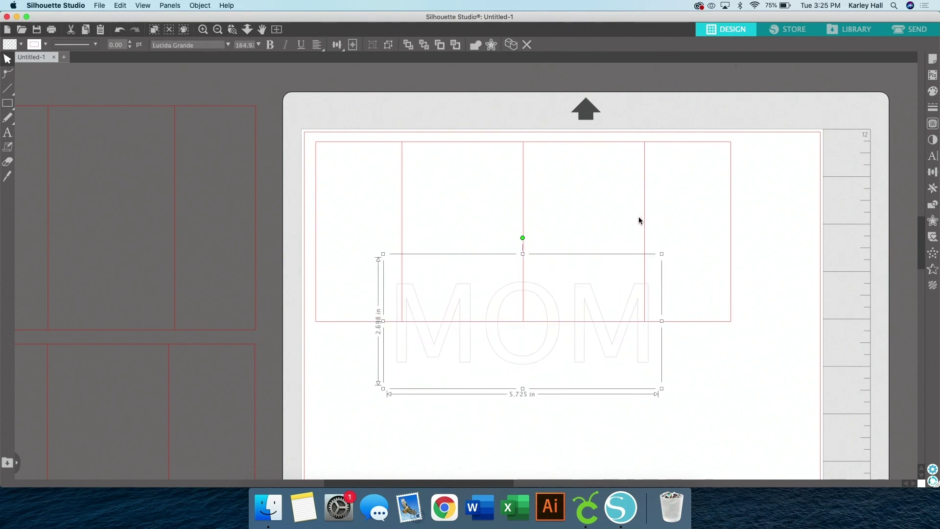
# Change the MOM text's font to dtc Sunny Beaches
pyautogui.doubleClick(551, 348)
pyautogui.scroll(-1, 524, 340)
pyautogui.moveTo(627, 350); pyautogui.dragTo(383, 337)
pyautogui.click(198, 44)
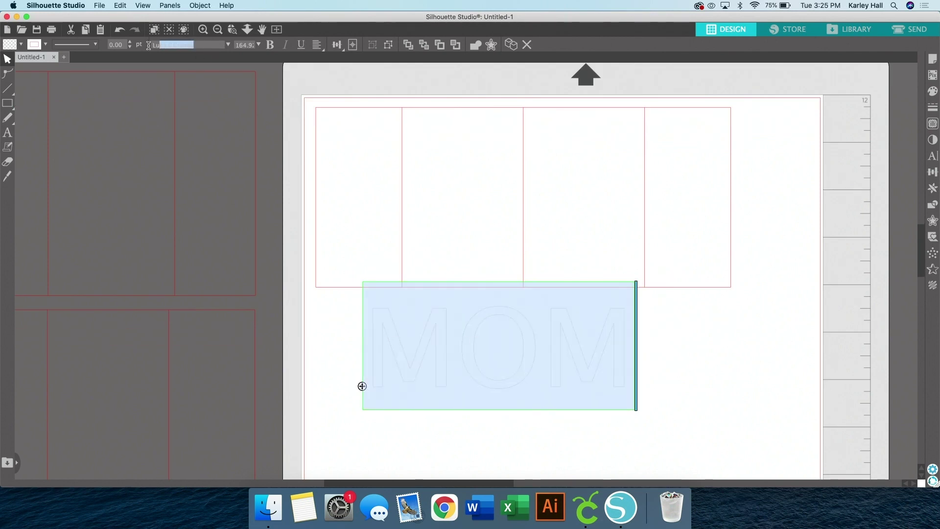
pyautogui.write('dtc sunny Beaches')
pyautogui.press('Return')
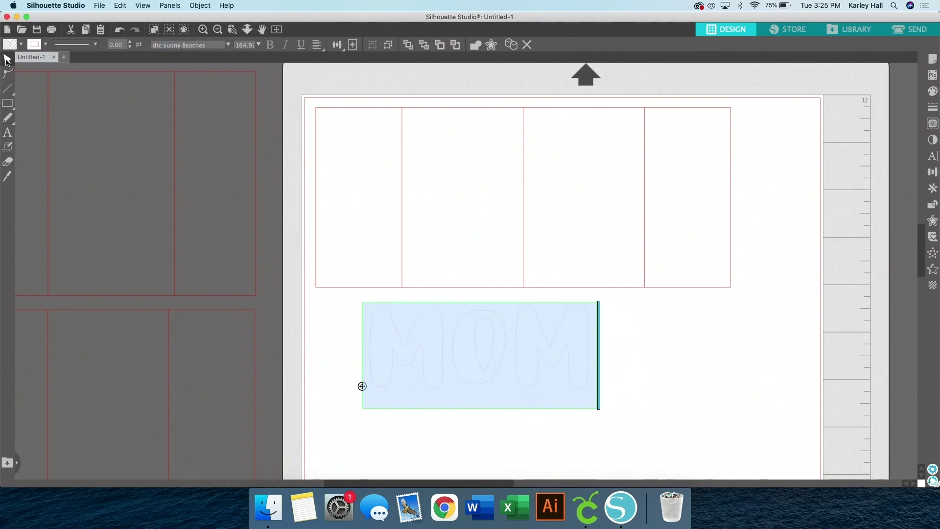
pyautogui.click(609, 341)
# Scale MOM to 6.546 × 2.975 in and place it just below the photo panels
pyautogui.click(540, 339)
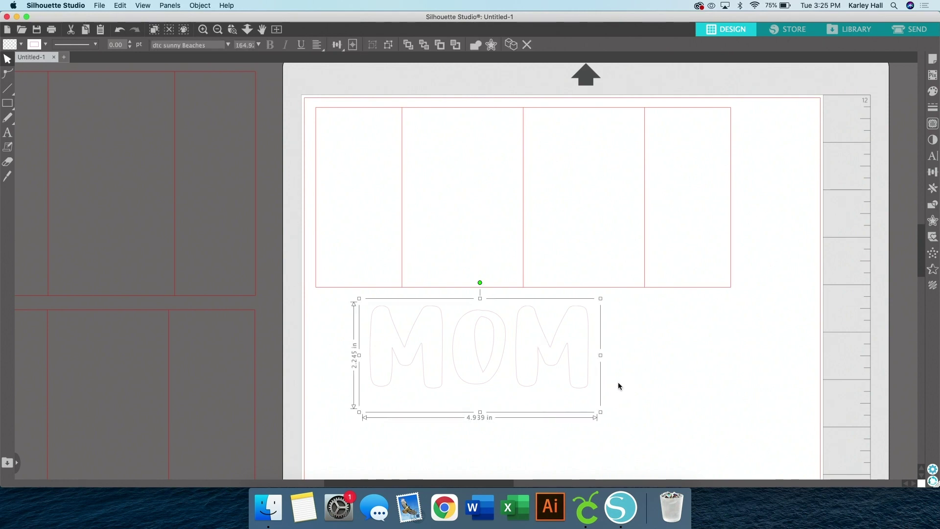
pyautogui.moveTo(601, 304); pyautogui.dragTo(673, 260)
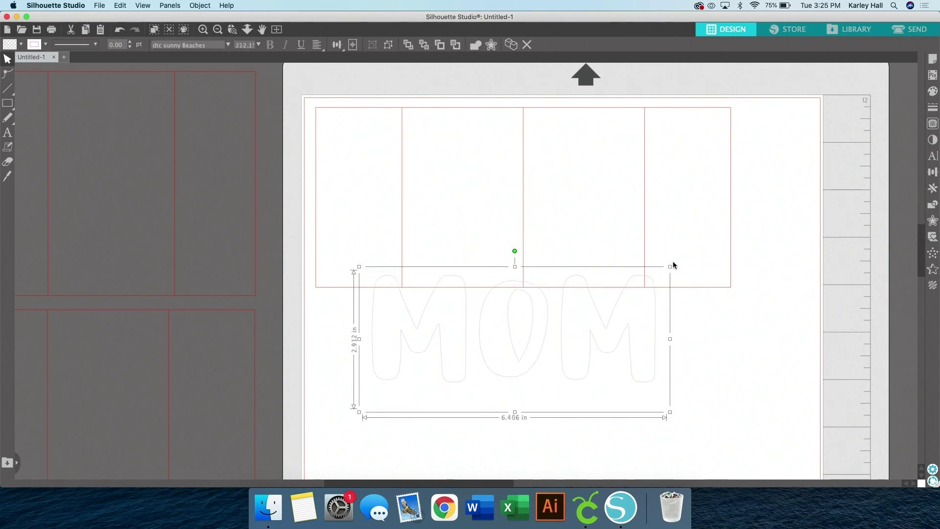
pyautogui.moveTo(564, 324); pyautogui.dragTo(561, 345)
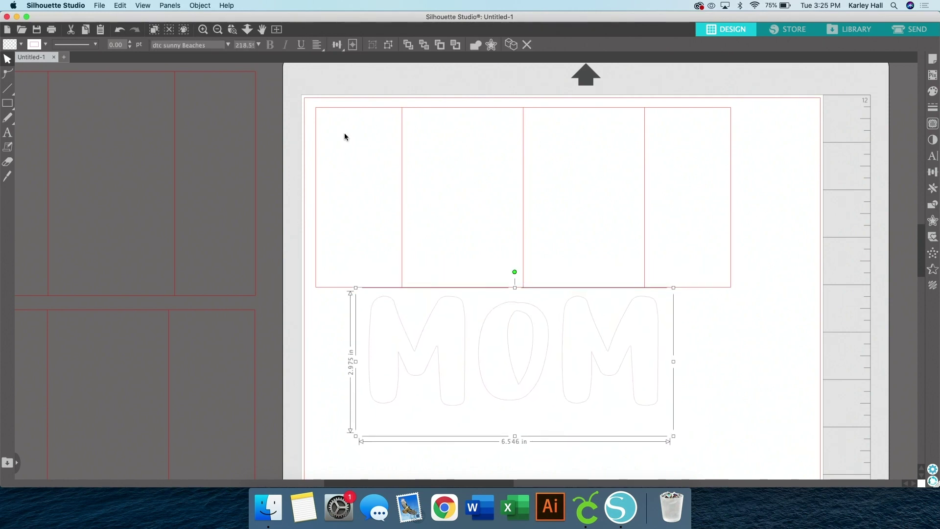
pyautogui.click(47, 43)
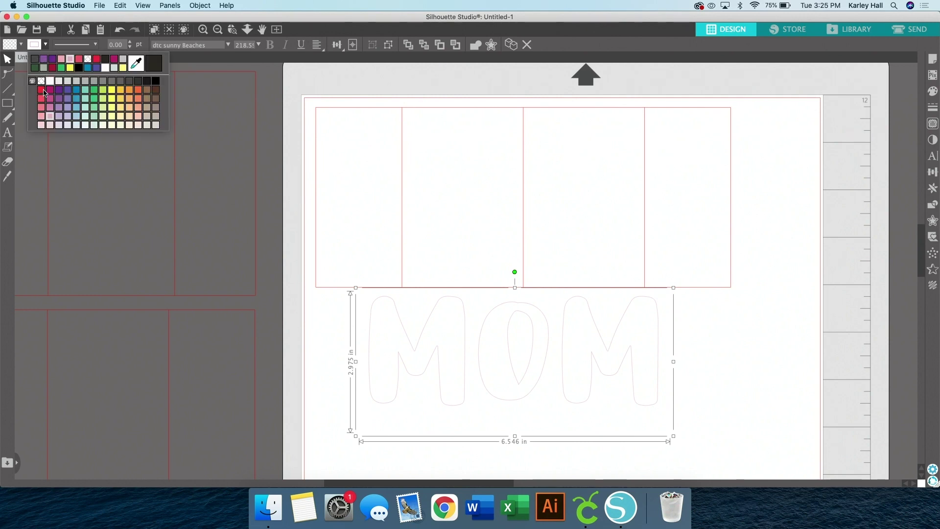
# Give MOM a red 1 pt outline and nudge it slightly left and down
pyautogui.click(45, 94)
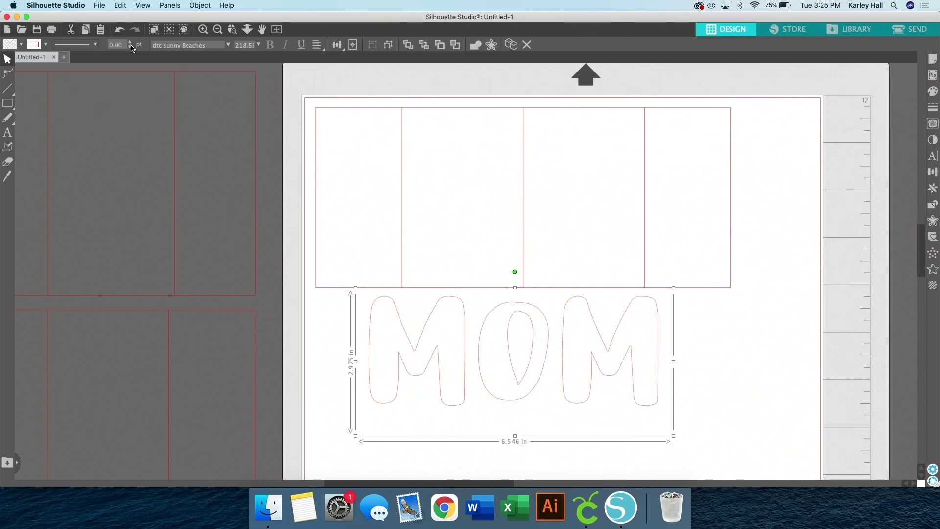
pyautogui.click(129, 42)
pyautogui.click(339, 139)
pyautogui.scroll(-4, 625, 352)
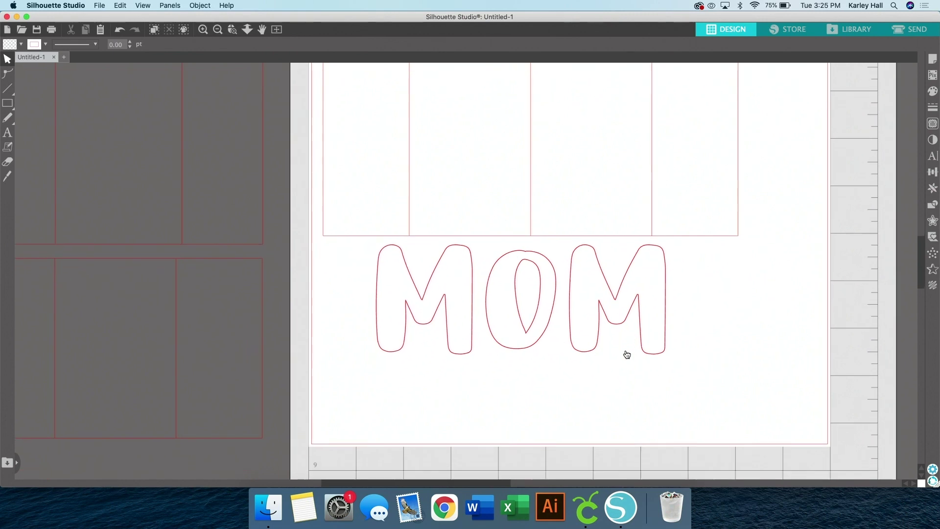
pyautogui.click(203, 30)
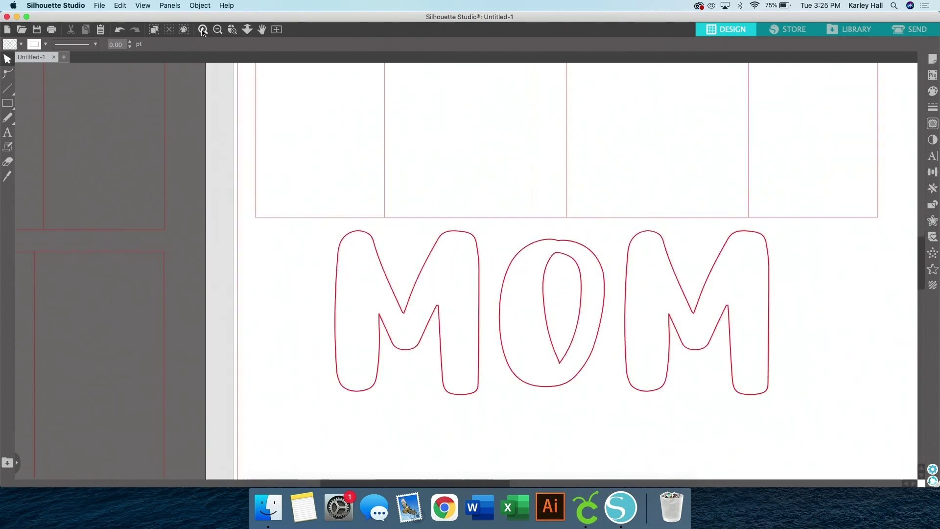
pyautogui.scroll(-3, 398, 263)
pyautogui.hscroll(3, 397, 262)
pyautogui.scroll(-1, 398, 263)
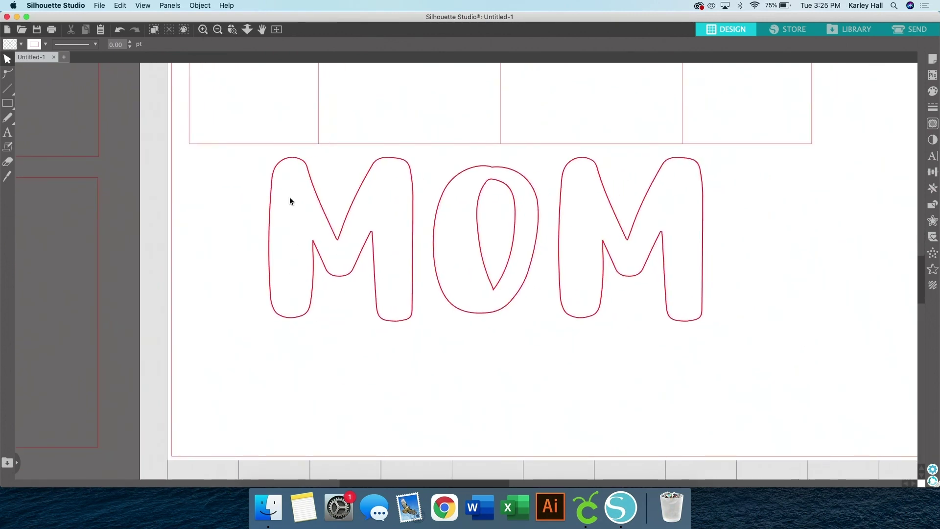
pyautogui.moveTo(372, 255); pyautogui.dragTo(355, 278)
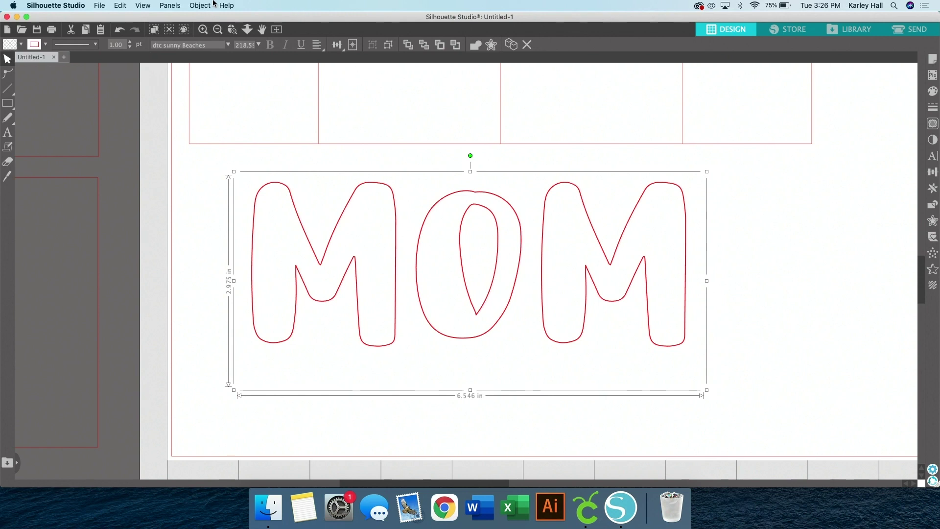
# Create a 0.100 in rounded offset outline around the MOM lettering
pyautogui.click(169, 5)
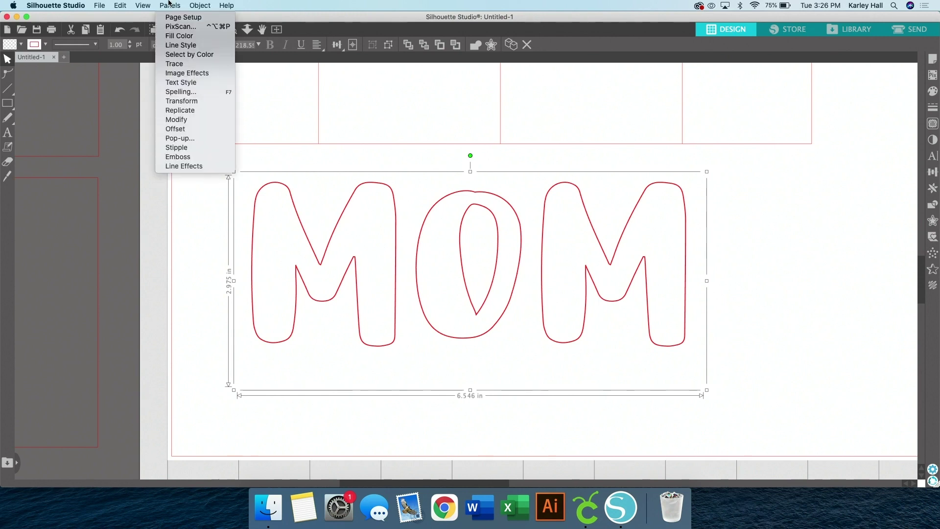
pyautogui.click(183, 130)
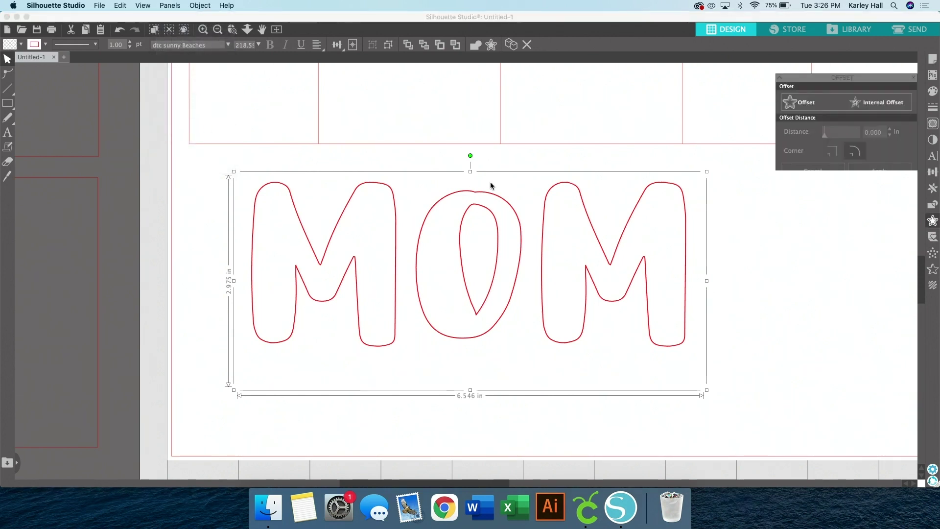
pyautogui.click(804, 93)
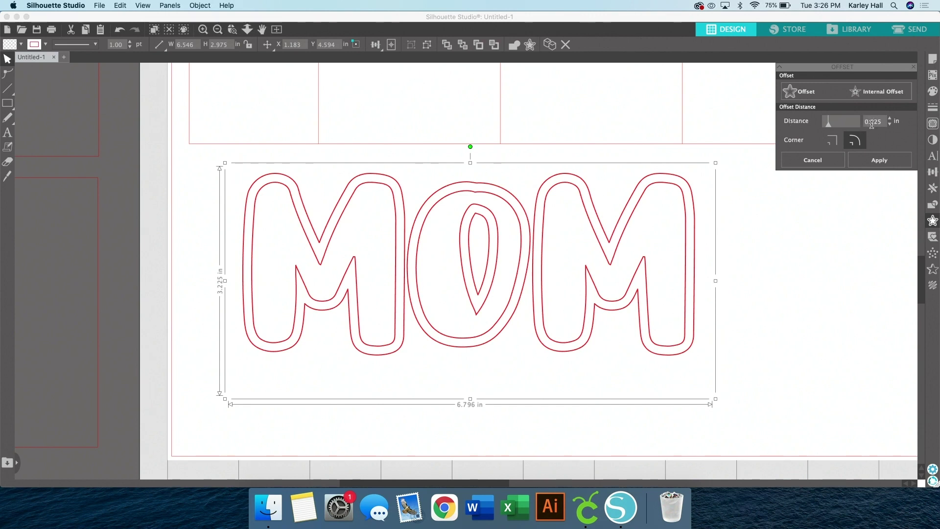
pyautogui.moveTo(827, 126); pyautogui.dragTo(827, 126)
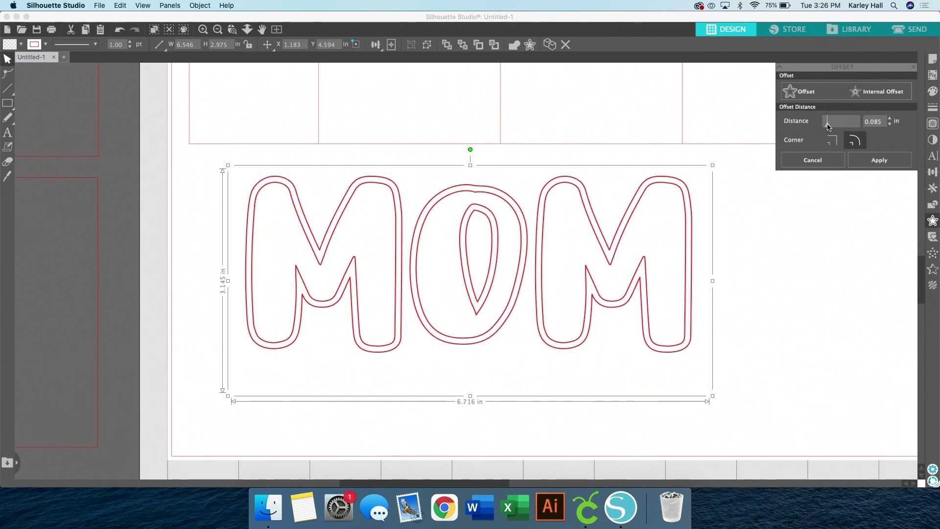
pyautogui.moveTo(827, 126); pyautogui.dragTo(827, 127)
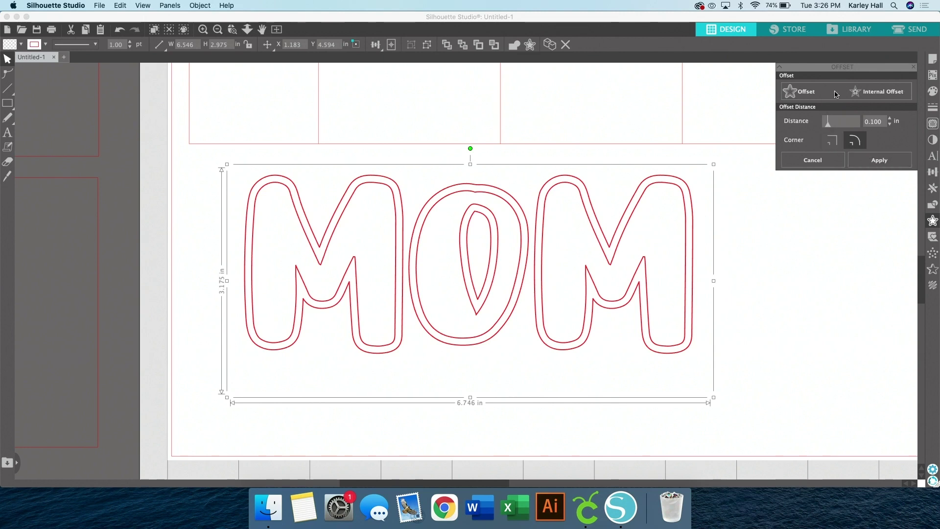
pyautogui.click(865, 165)
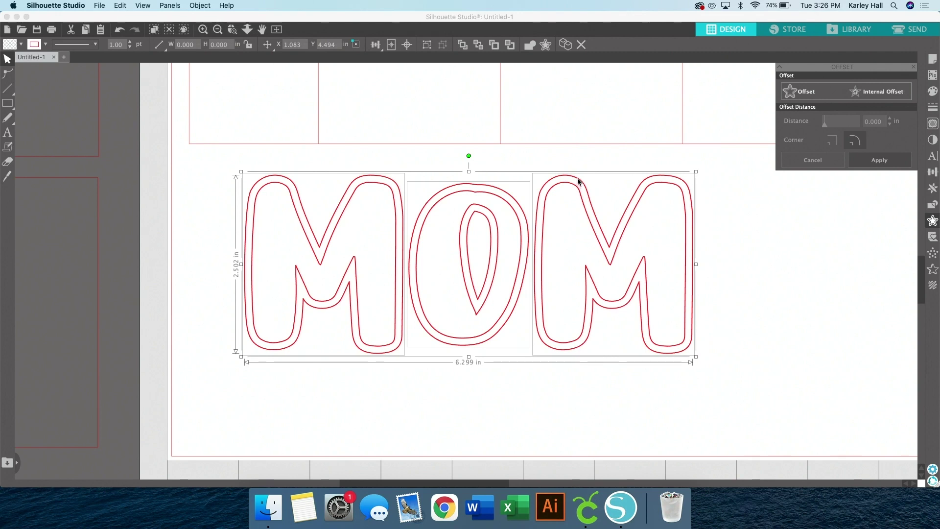
# Delete the original MOM and move the 6.299 × 2.502 in offset back below the panels
pyautogui.moveTo(578, 182); pyautogui.dragTo(564, 313)
pyautogui.scroll(-2, 499, 303)
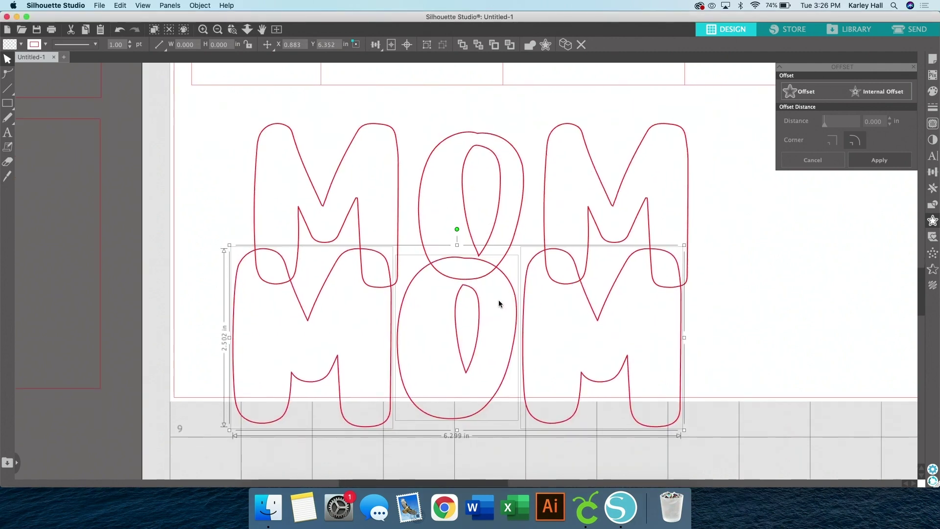
pyautogui.moveTo(516, 287); pyautogui.dragTo(507, 336)
pyautogui.click(722, 265)
pyautogui.click(379, 235)
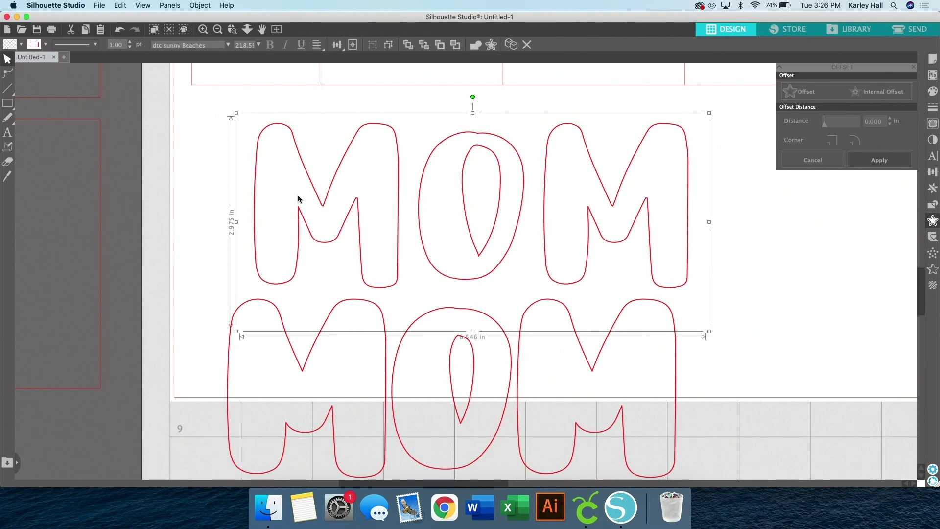
pyautogui.press('Delete')
pyautogui.click(633, 368)
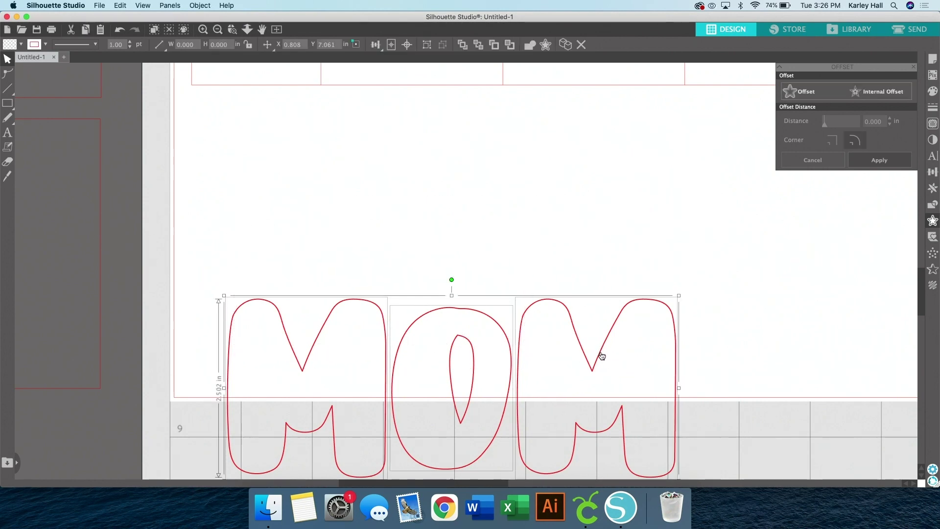
pyautogui.moveTo(603, 365); pyautogui.dragTo(582, 171)
pyautogui.click(674, 207)
pyautogui.scroll(5, 674, 207)
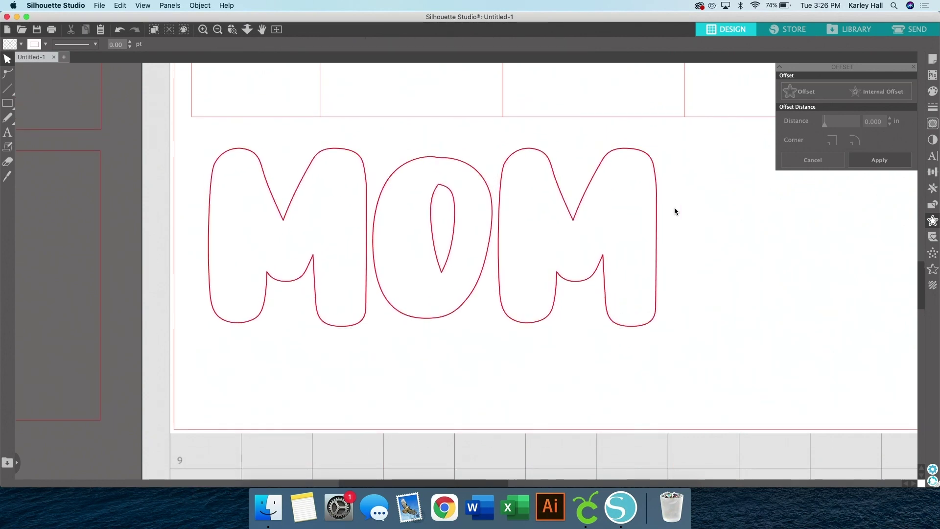
pyautogui.scroll(2, 674, 211)
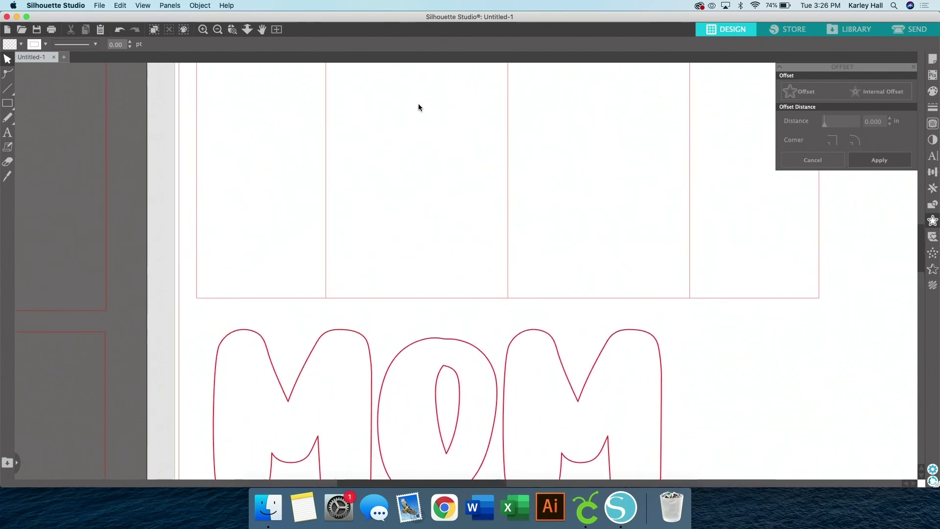
pyautogui.scroll(-8, 417, 105)
pyautogui.click(216, 29)
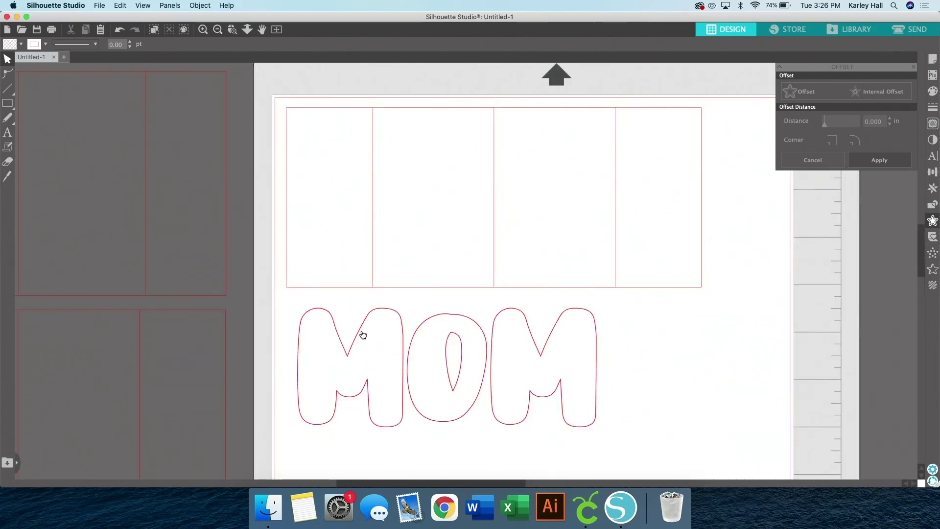
# Move the first M into the leftmost photo panel and the second M into the right-hand panels
pyautogui.click(351, 356)
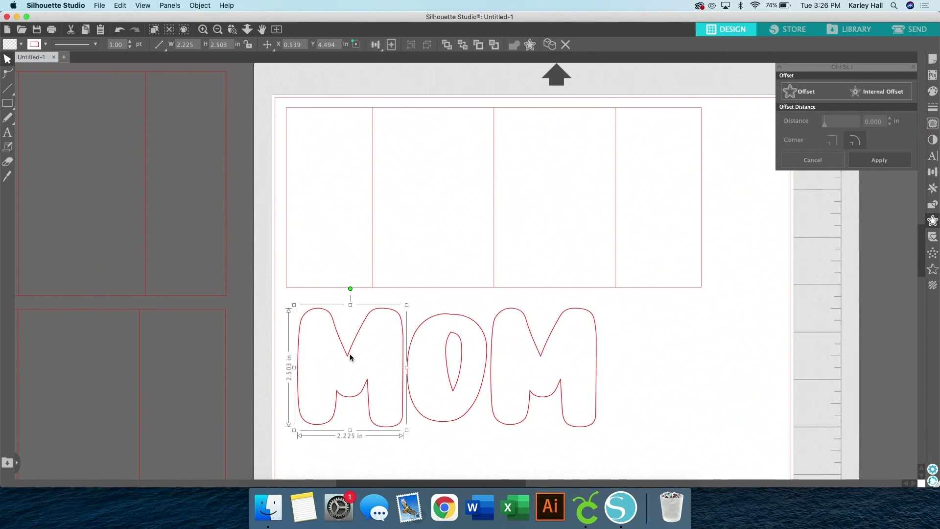
pyautogui.moveTo(351, 356); pyautogui.dragTo(371, 182)
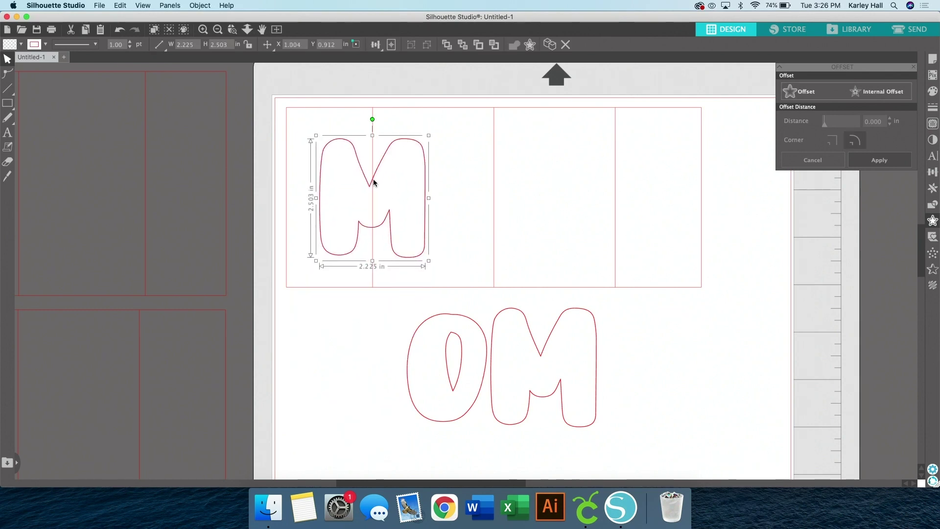
pyautogui.moveTo(542, 354); pyautogui.dragTo(615, 183)
pyautogui.click(615, 183)
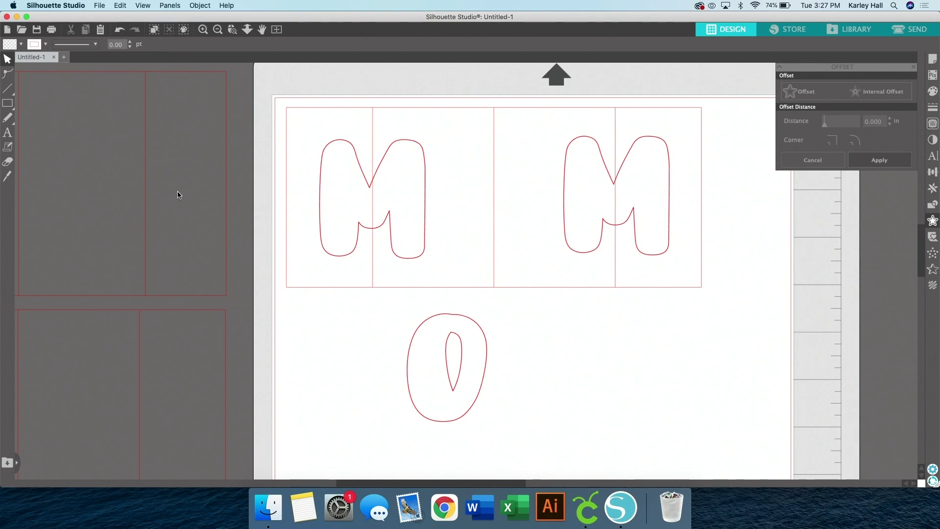
# Place the arrow-heart design from the library, ungroup it, and delete the arrow
pyautogui.click(857, 33)
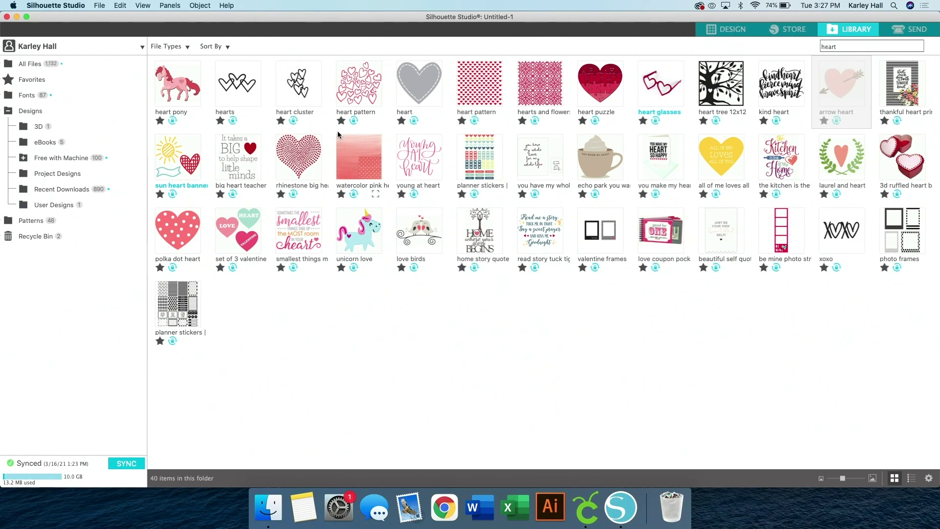
pyautogui.doubleClick(843, 92)
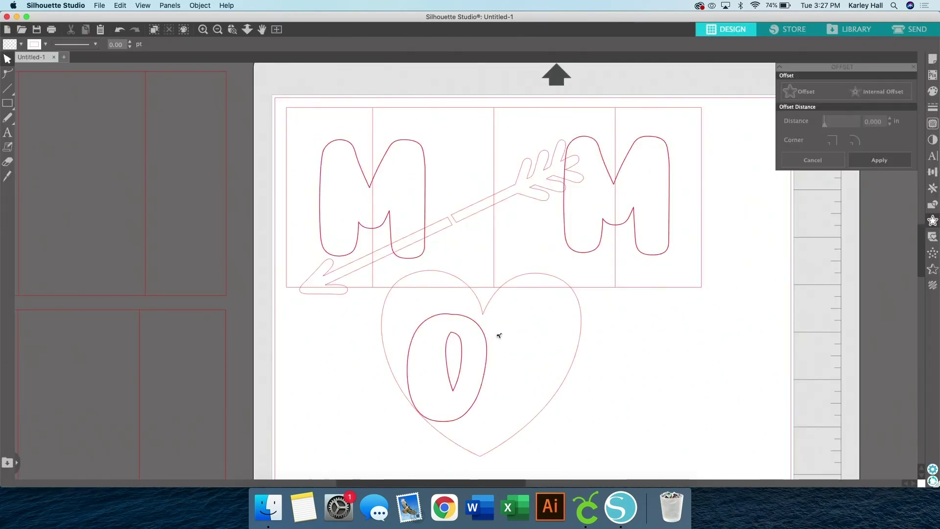
pyautogui.click(583, 332)
pyautogui.rightClick(583, 333)
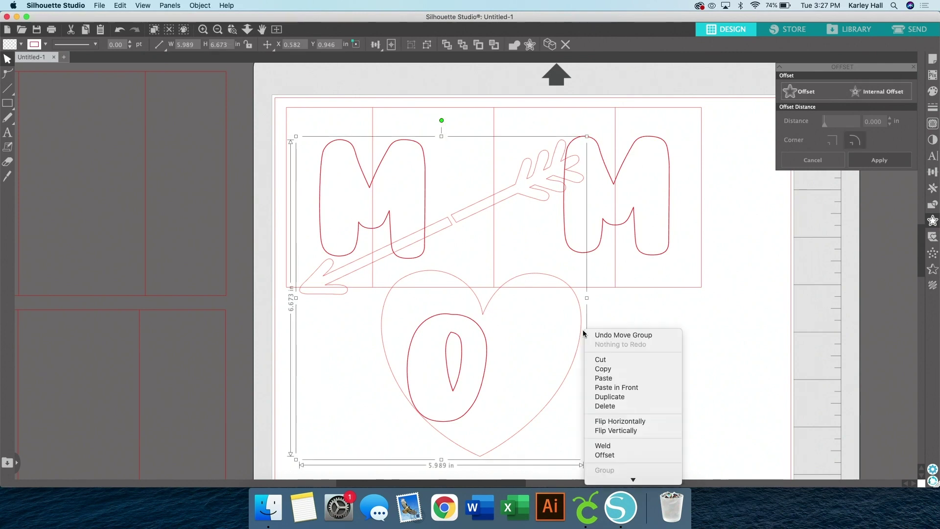
pyautogui.scroll(-3, 635, 446)
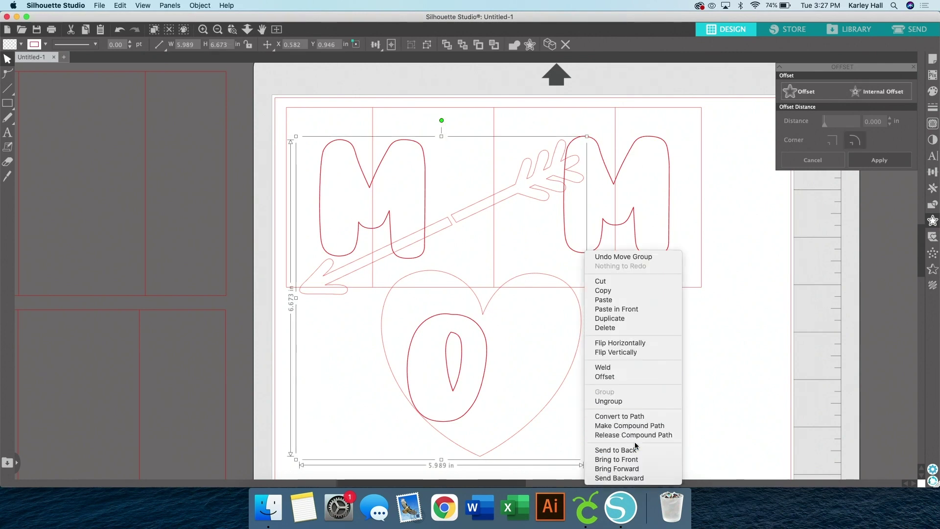
pyautogui.click(612, 400)
pyautogui.click(600, 367)
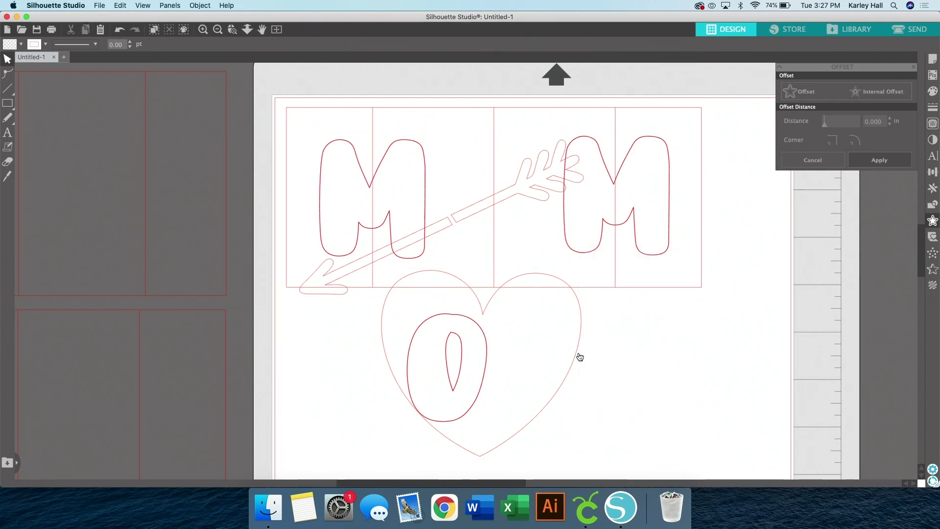
pyautogui.click(465, 217)
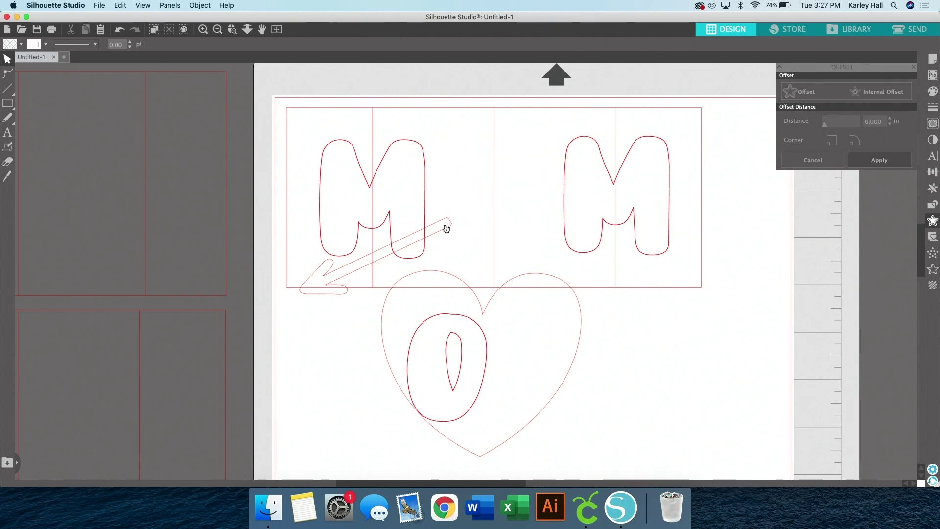
pyautogui.press('Delete')
# Resize the heart to 2.375 × 2.211 in and place it between the two M letters
pyautogui.click(579, 307)
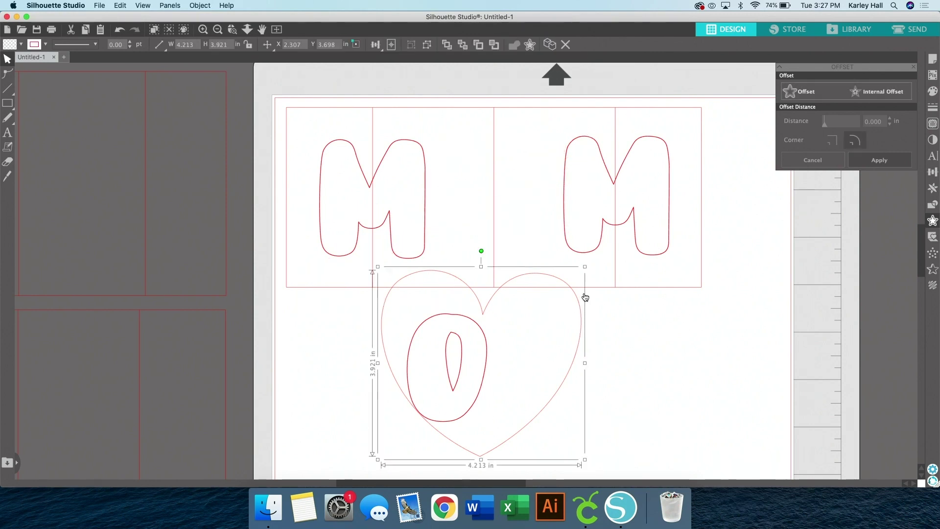
pyautogui.moveTo(585, 267); pyautogui.dragTo(489, 376)
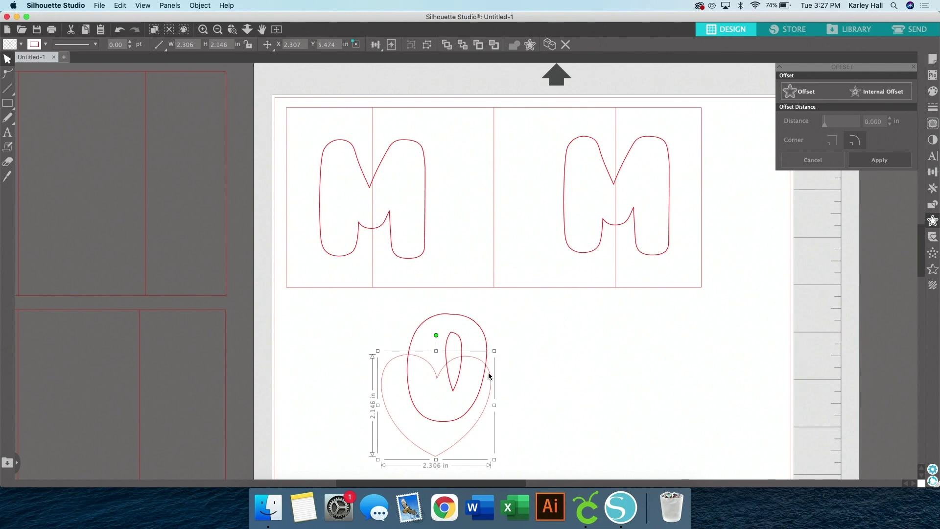
pyautogui.moveTo(474, 429); pyautogui.dragTo(529, 215)
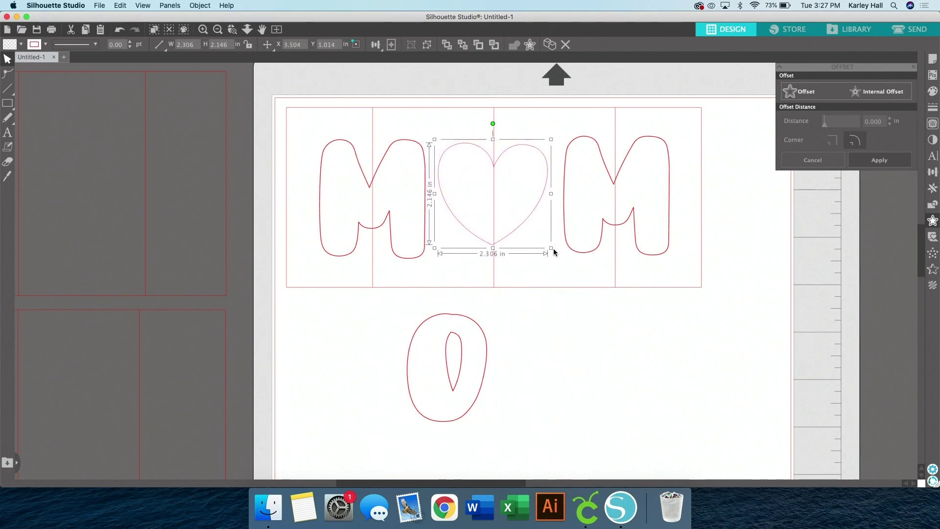
pyautogui.moveTo(552, 248); pyautogui.dragTo(554, 251)
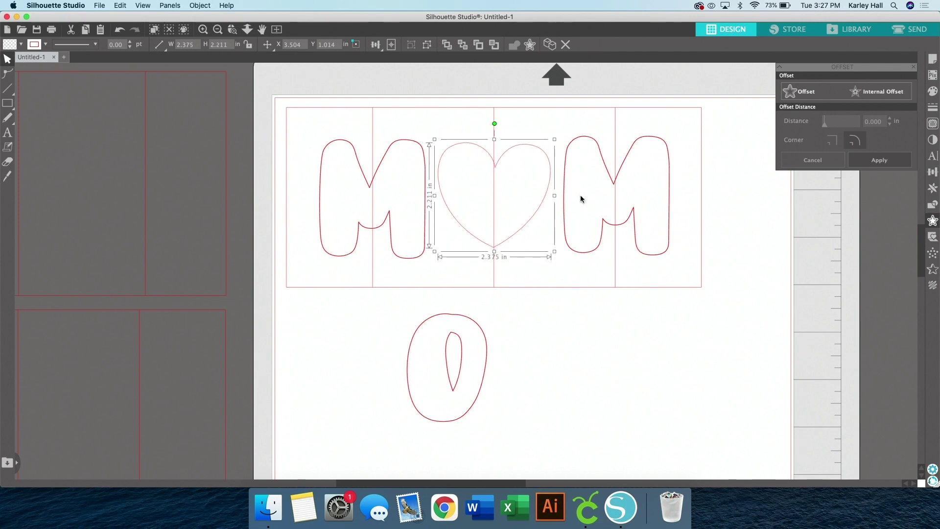
pyautogui.click(572, 179)
# Slightly enlarge the right M and widen the left M
pyautogui.click(564, 159)
pyautogui.moveTo(556, 135); pyautogui.dragTo(556, 133)
pyautogui.click(417, 151)
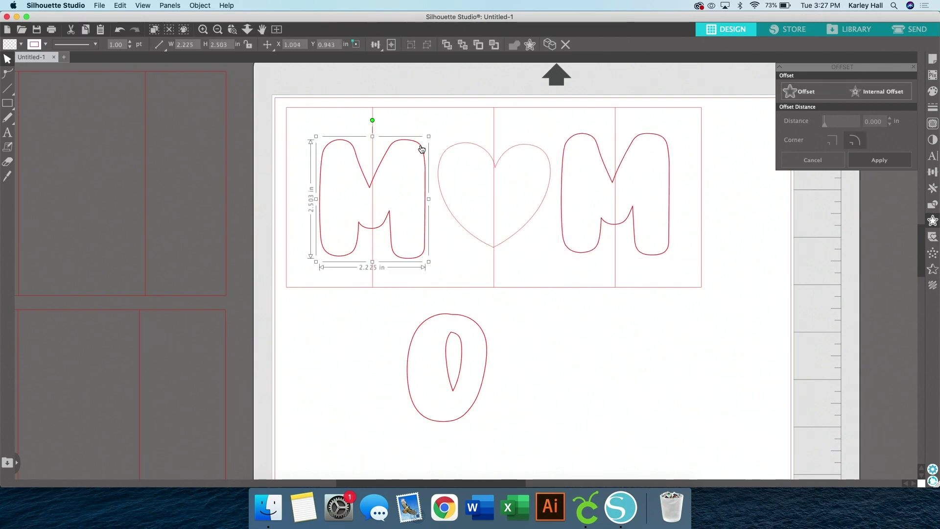
pyautogui.moveTo(428, 138); pyautogui.dragTo(430, 138)
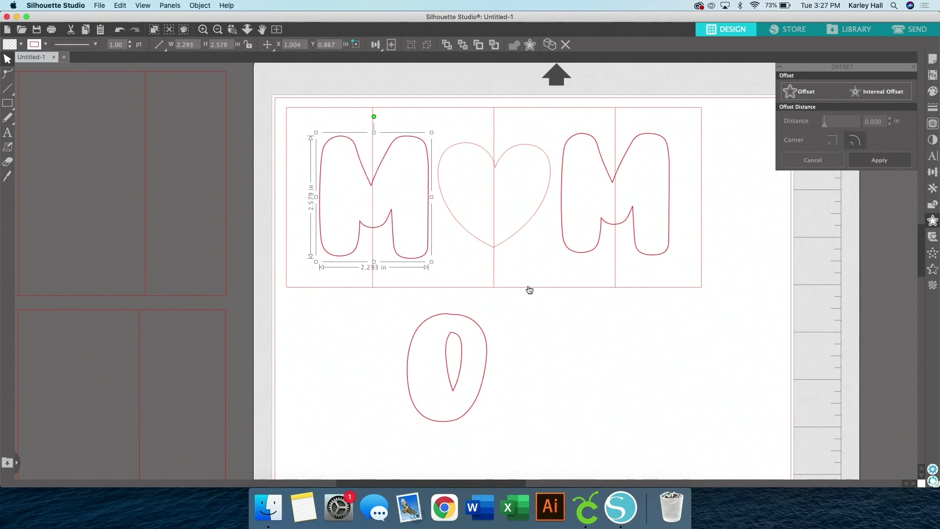
pyautogui.click(559, 348)
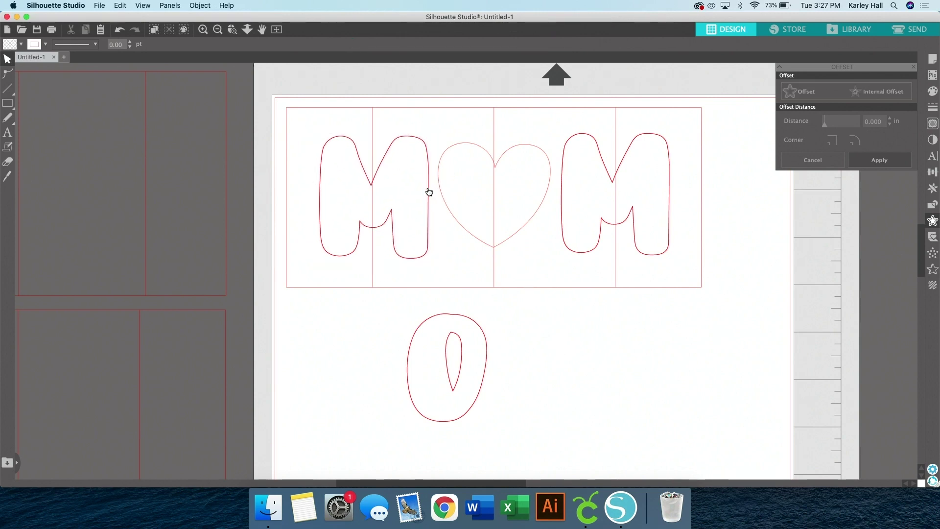
# Replace the left M with a copy of the right M in the first panel and delete the leftover O
pyautogui.click(428, 191)
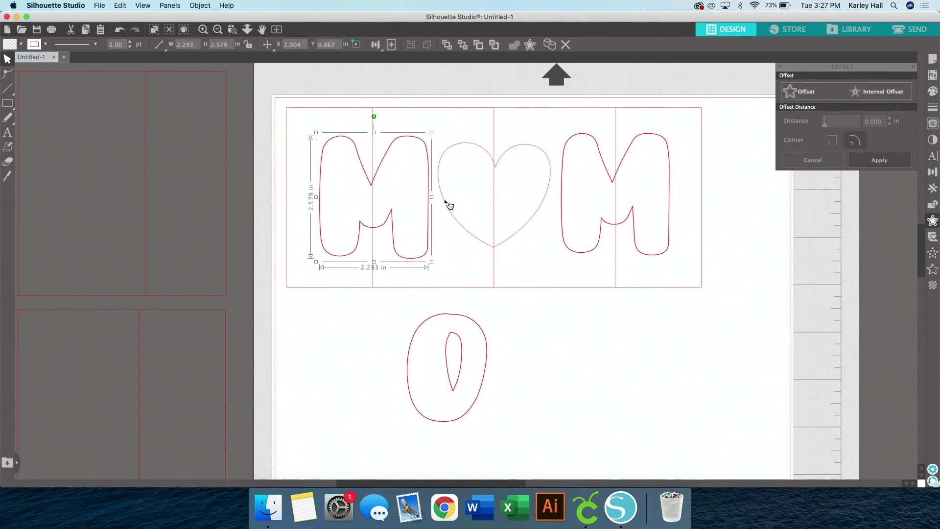
pyautogui.click(561, 193)
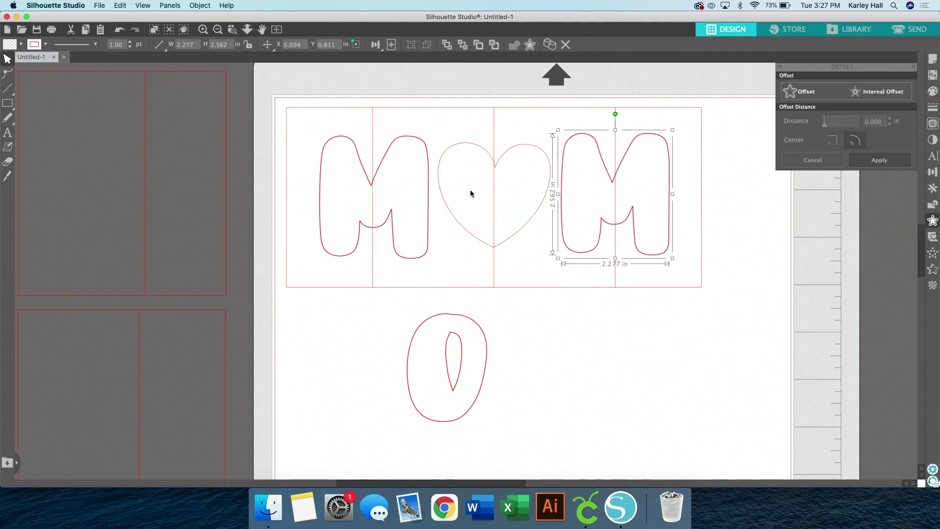
pyautogui.click(422, 191)
pyautogui.press('Delete')
pyautogui.click(560, 211)
pyautogui.press('super+c')
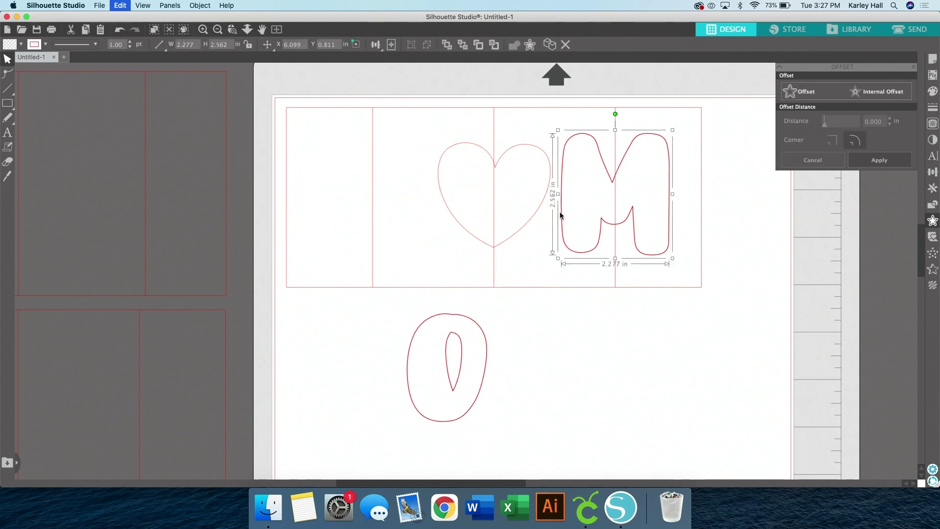
pyautogui.press('super+v')
pyautogui.moveTo(583, 240); pyautogui.dragTo(322, 218)
pyautogui.click(480, 389)
pyautogui.press('Delete')
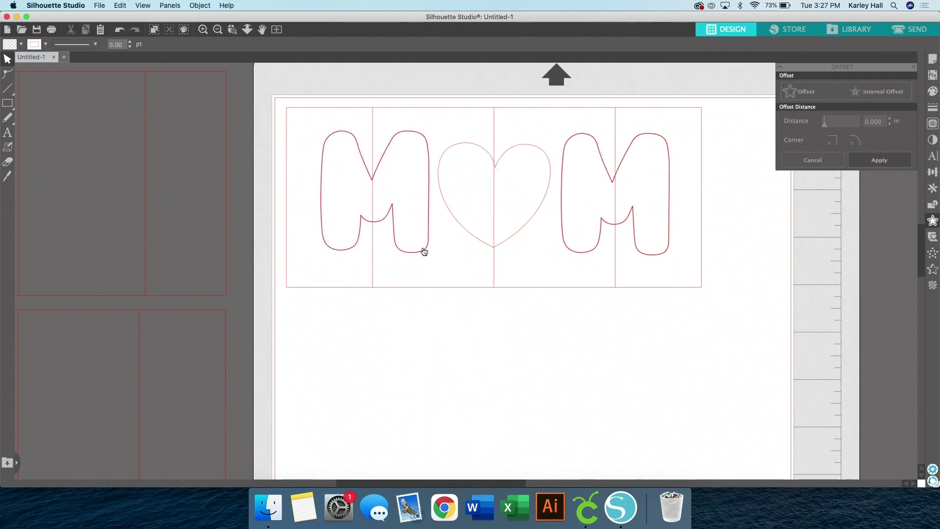
# Space the M, heart and M evenly into a 7.346 in row with Space Horizontal, nudged slightly left
pyautogui.click(428, 191)
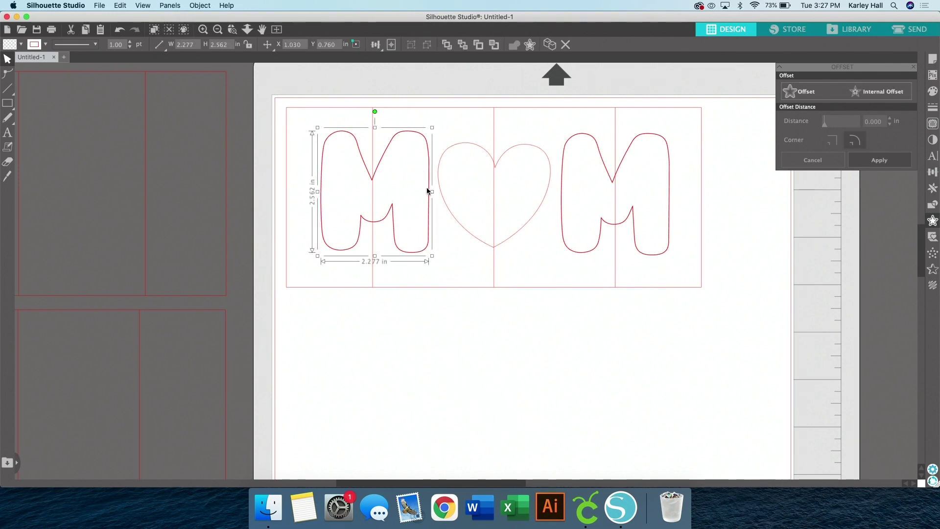
pyautogui.keyDown('shift'); pyautogui.click(471, 150); pyautogui.keyUp('shift')
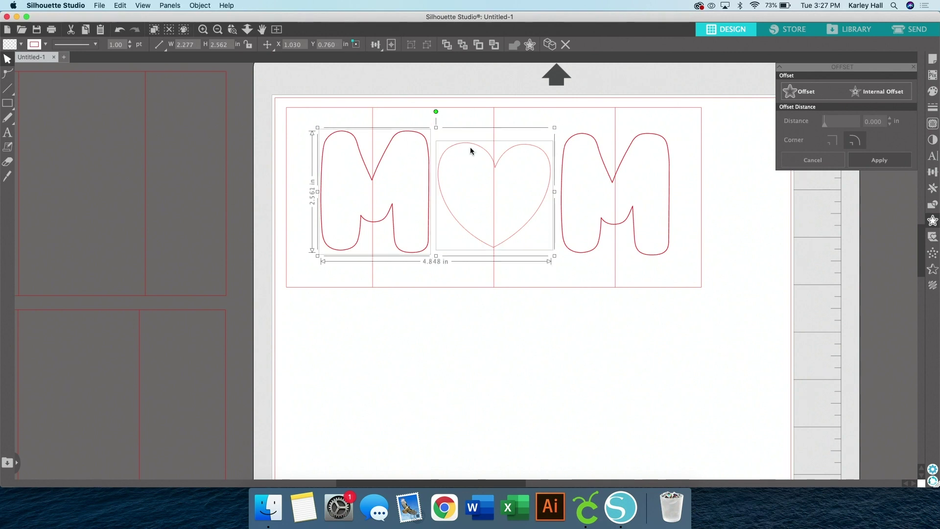
pyautogui.keyDown('shift'); pyautogui.click(600, 164); pyautogui.keyUp('shift')
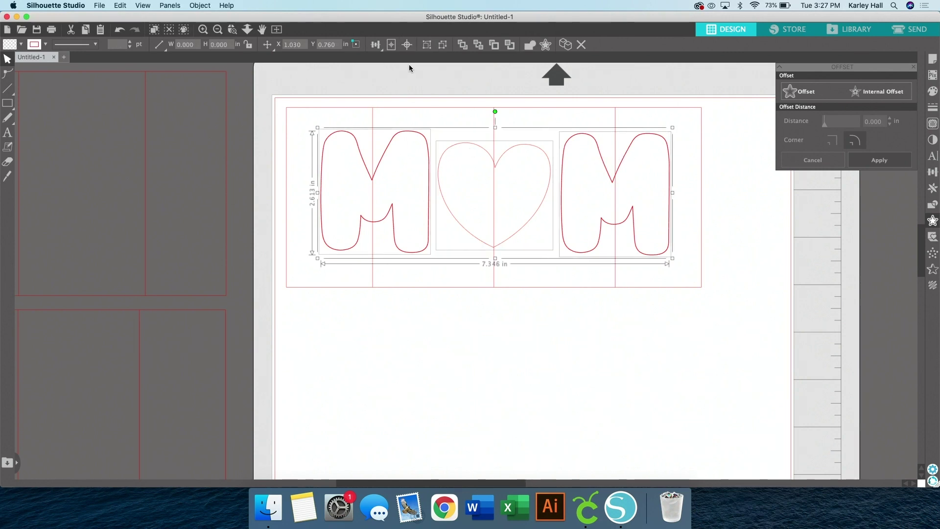
pyautogui.click(374, 47)
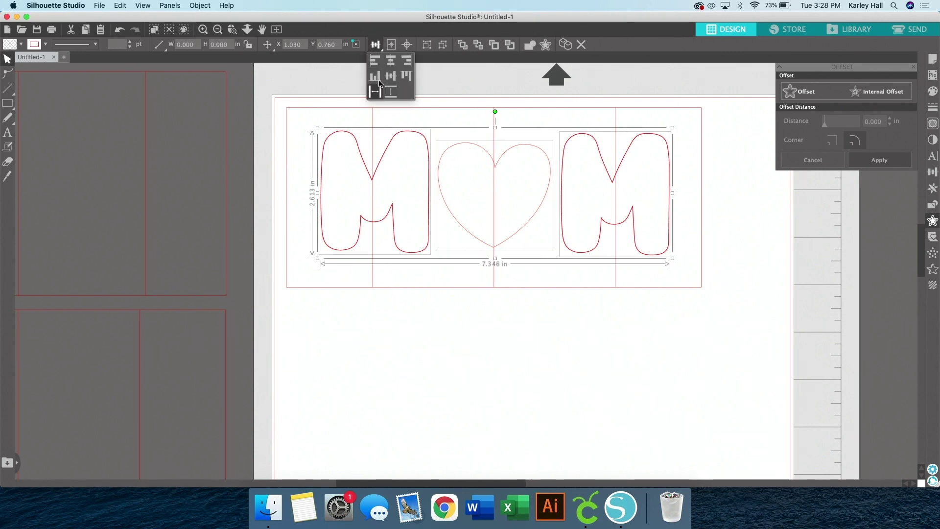
pyautogui.click(375, 47)
pyautogui.click(376, 49)
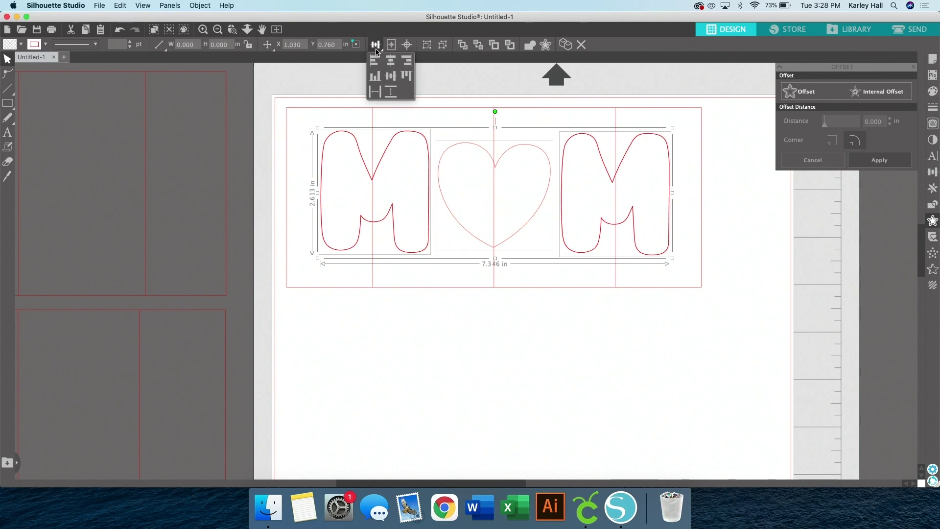
pyautogui.click(374, 93)
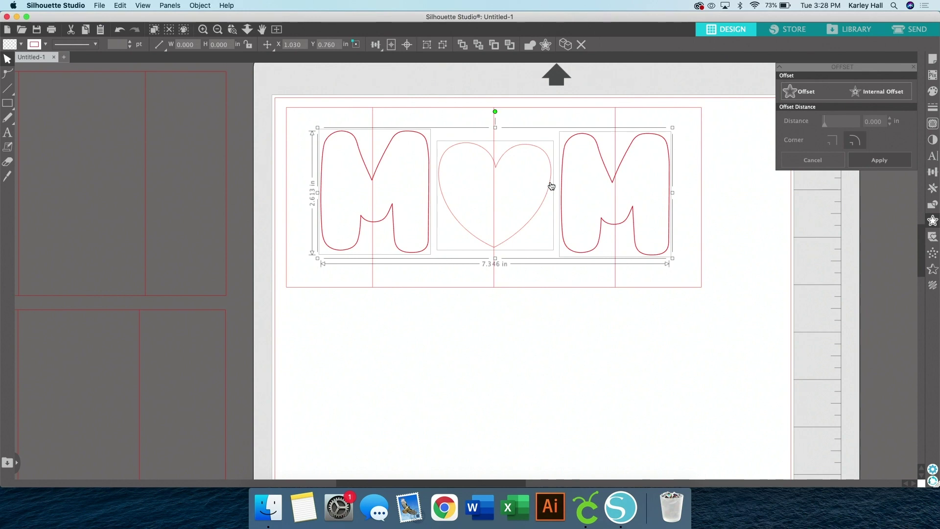
pyautogui.press('Left')
pyautogui.press('Left')
pyautogui.press('Left')
pyautogui.press('Left')
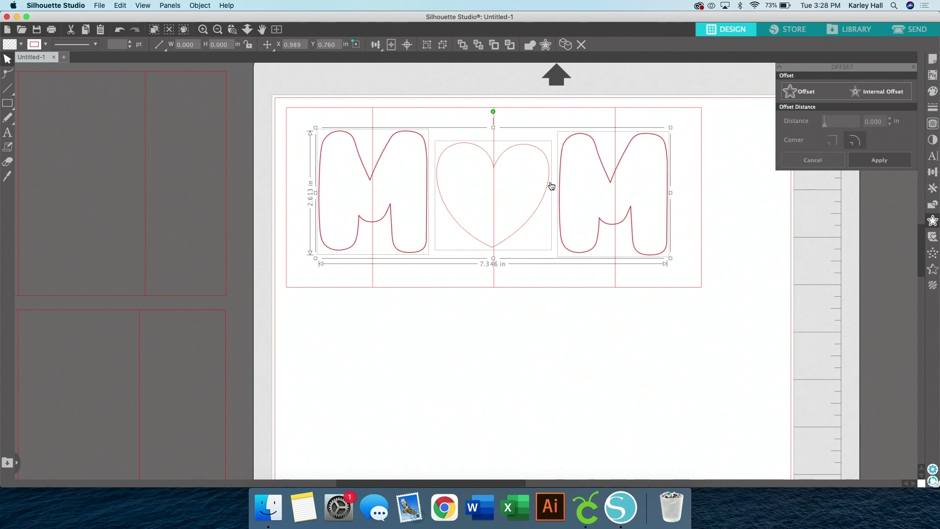
pyautogui.click(548, 359)
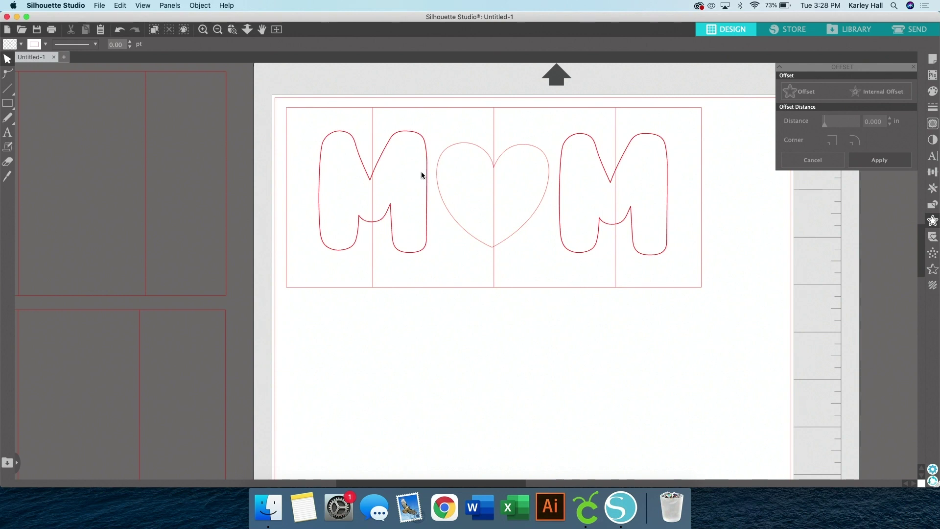
# Drag the card-base rectangle with its fold lines down below the MOM letters
pyautogui.scroll(2, 430, 176)
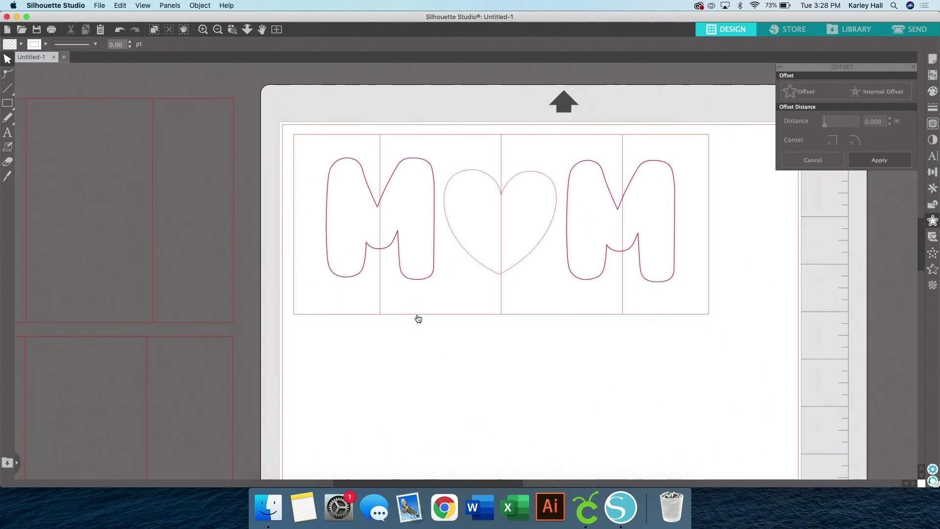
pyautogui.moveTo(415, 319); pyautogui.dragTo(416, 486)
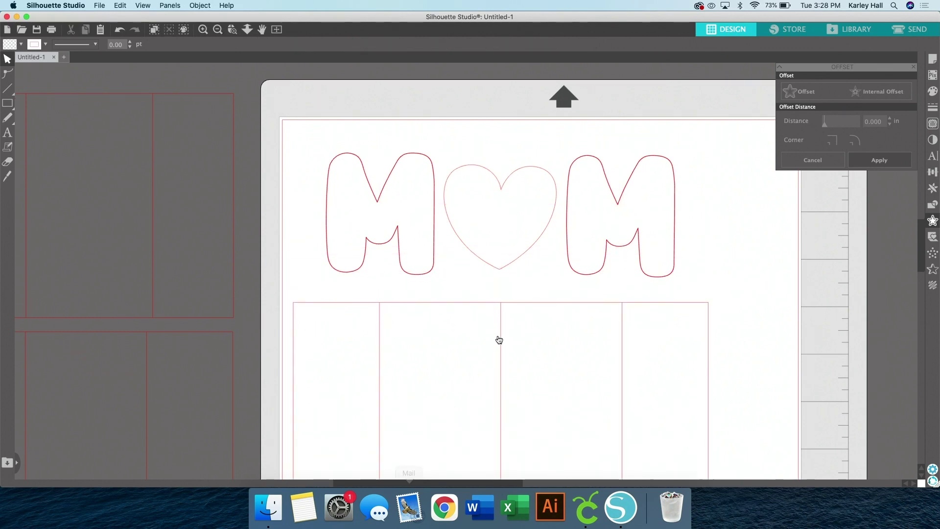
pyautogui.moveTo(499, 323); pyautogui.dragTo(500, 355)
pyautogui.click(522, 216)
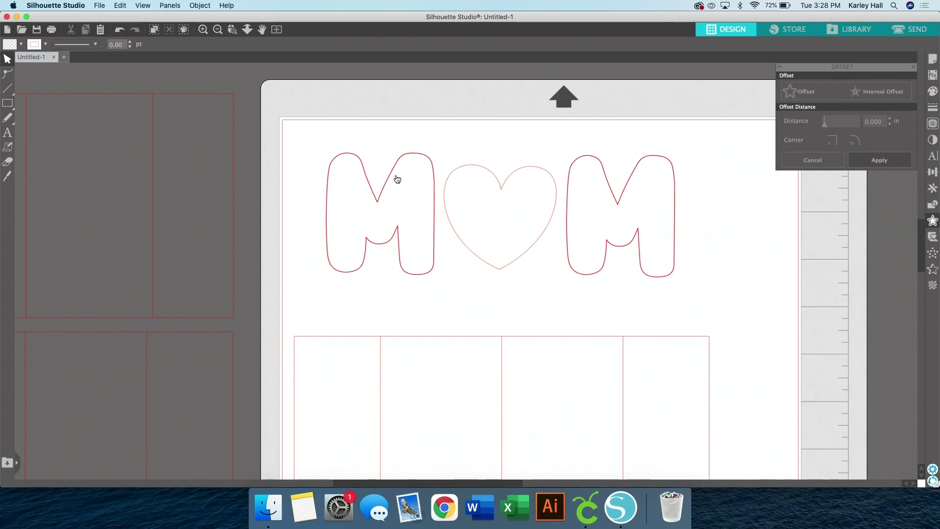
# Fill the left M with Mom2.jpg from the Desktop folder
pyautogui.click(269, 509)
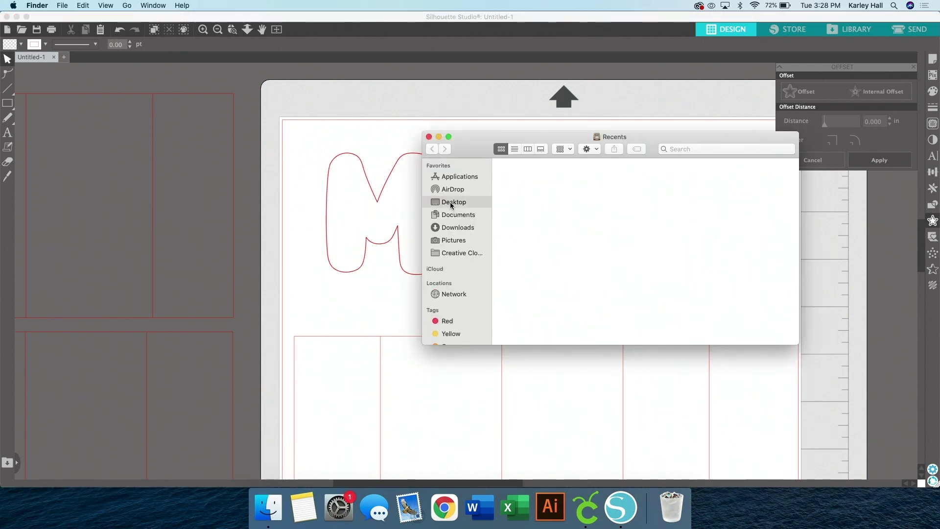
pyautogui.click(451, 202)
pyautogui.moveTo(489, 152); pyautogui.dragTo(601, 217)
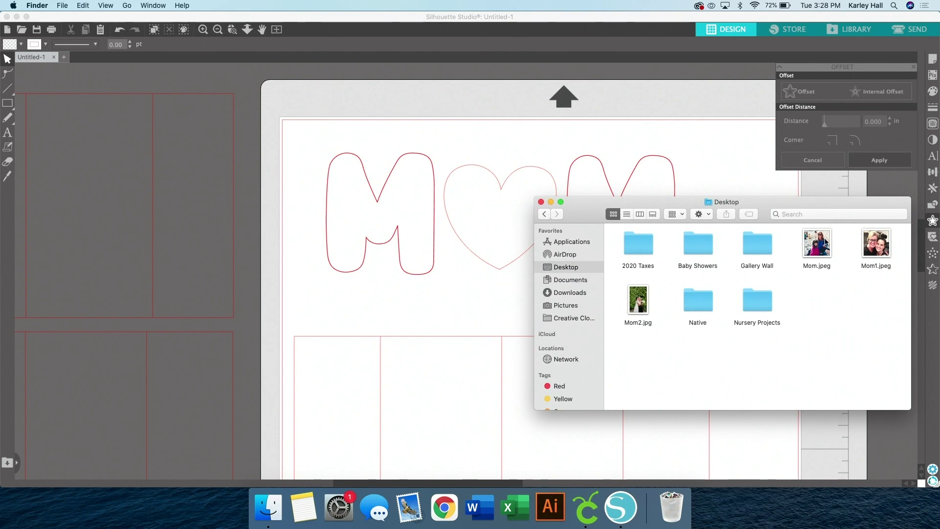
pyautogui.moveTo(638, 302); pyautogui.dragTo(405, 201)
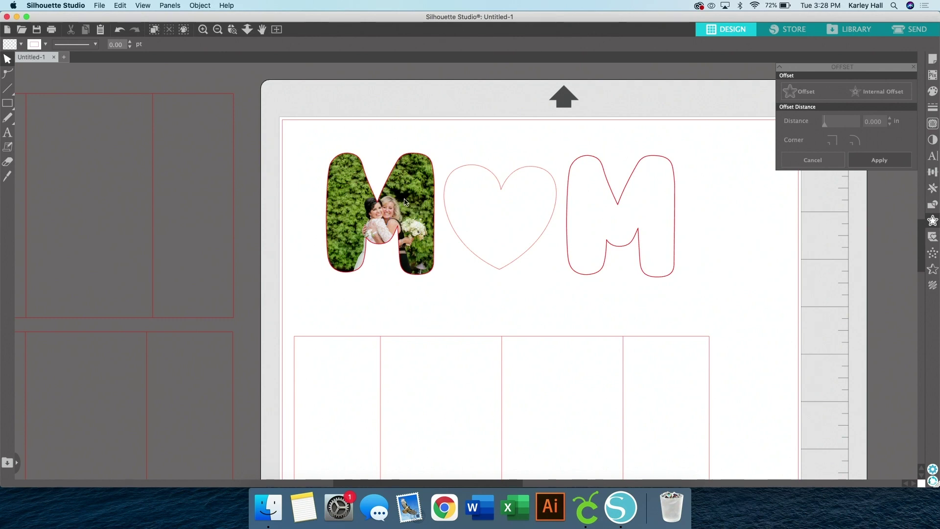
# Fill the heart with Mom1.jpeg and the right M with Mom.jpeg, then close the Offset panel
pyautogui.click(268, 506)
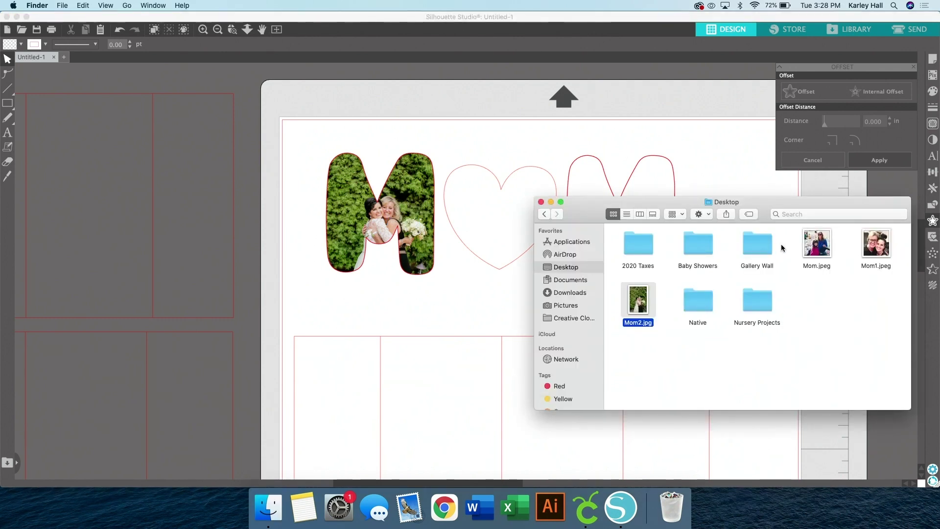
pyautogui.moveTo(878, 244); pyautogui.dragTo(500, 216)
pyautogui.moveTo(590, 206); pyautogui.dragTo(518, 315)
pyautogui.moveTo(745, 352); pyautogui.dragTo(599, 211)
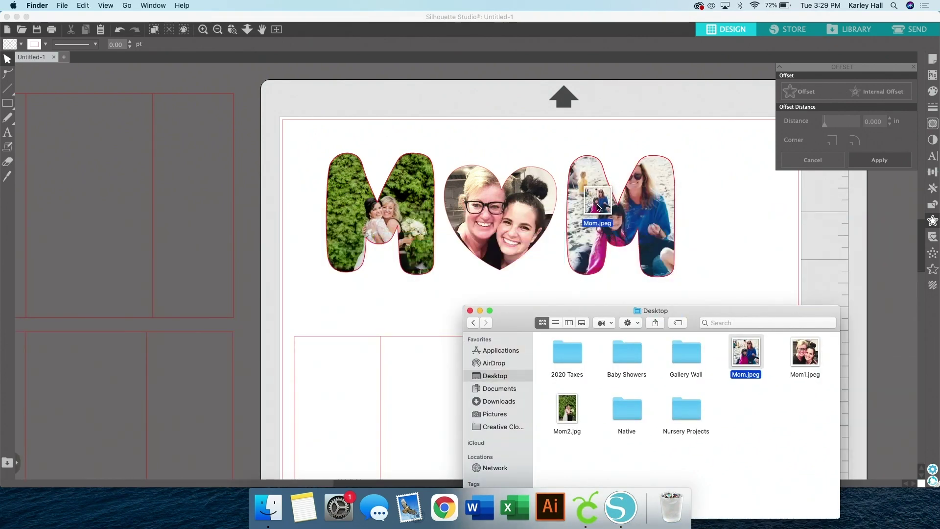
pyautogui.click(598, 207)
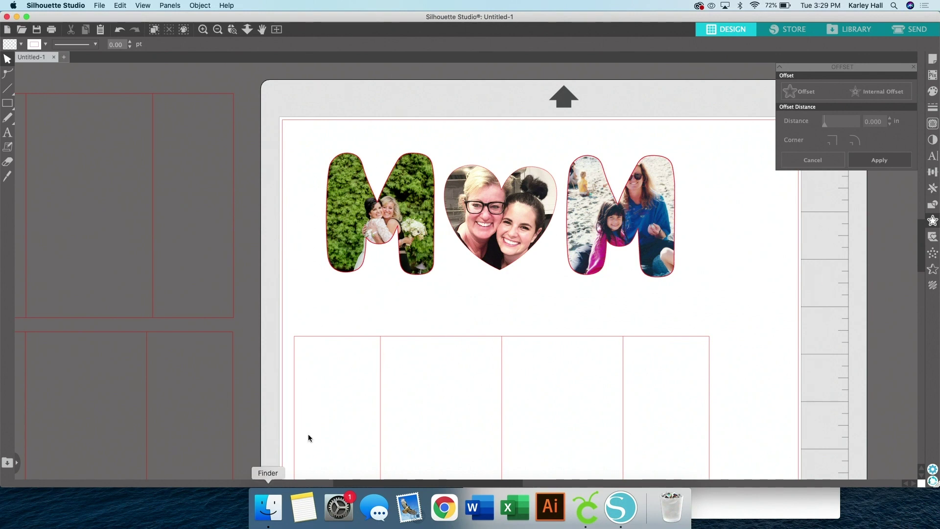
pyautogui.click(913, 68)
# Scale the left M's pattern fill to 140% and pan the photo left so both women fit
pyautogui.click(362, 199)
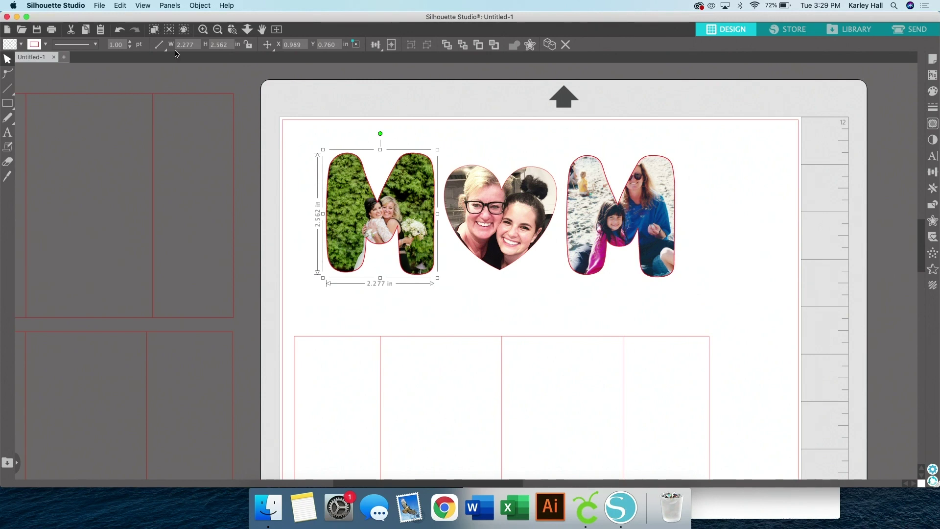
pyautogui.click(164, 4)
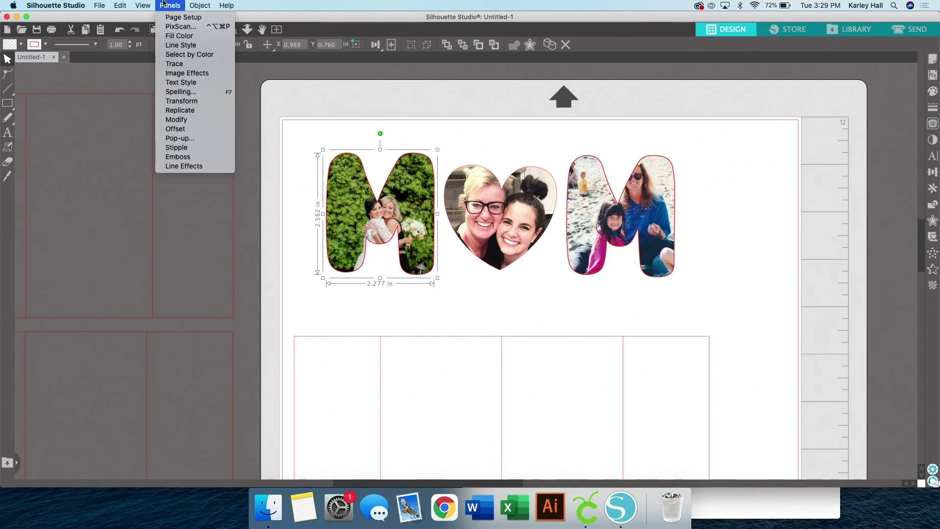
pyautogui.click(169, 36)
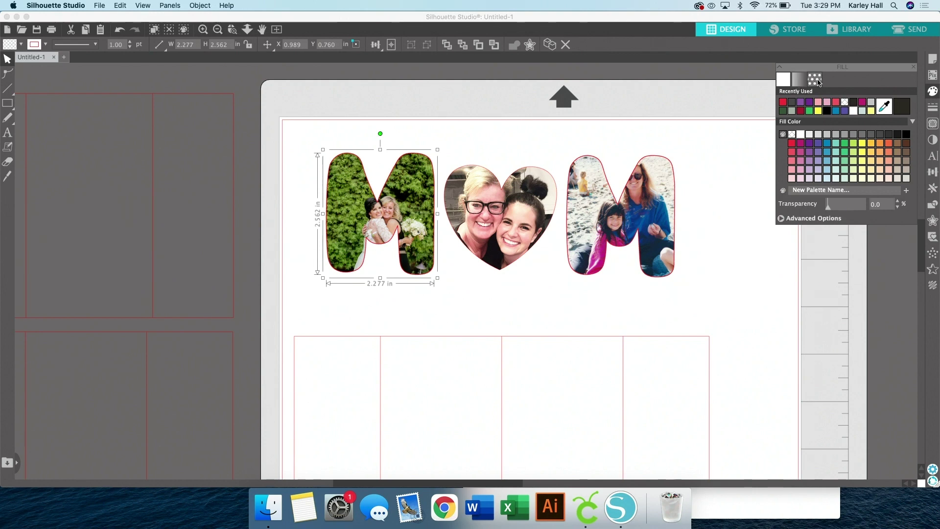
pyautogui.click(815, 80)
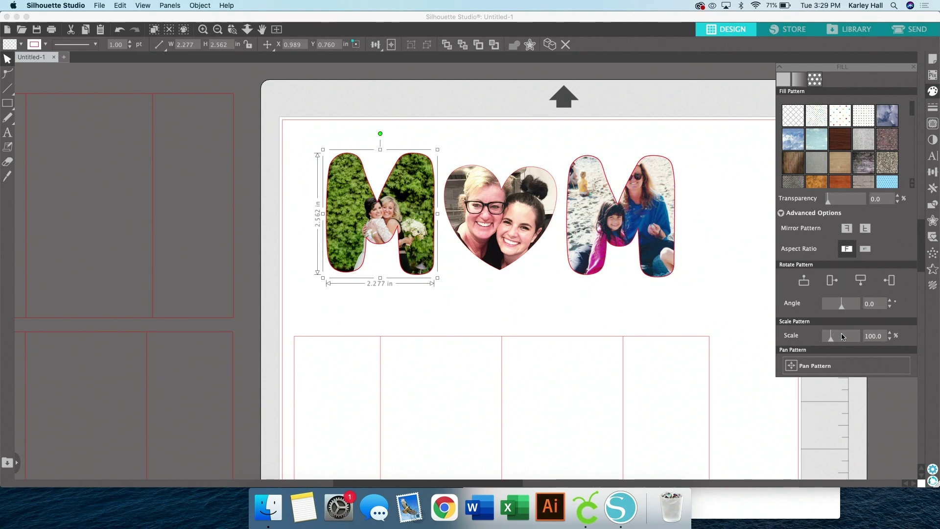
pyautogui.moveTo(831, 341); pyautogui.dragTo(839, 342)
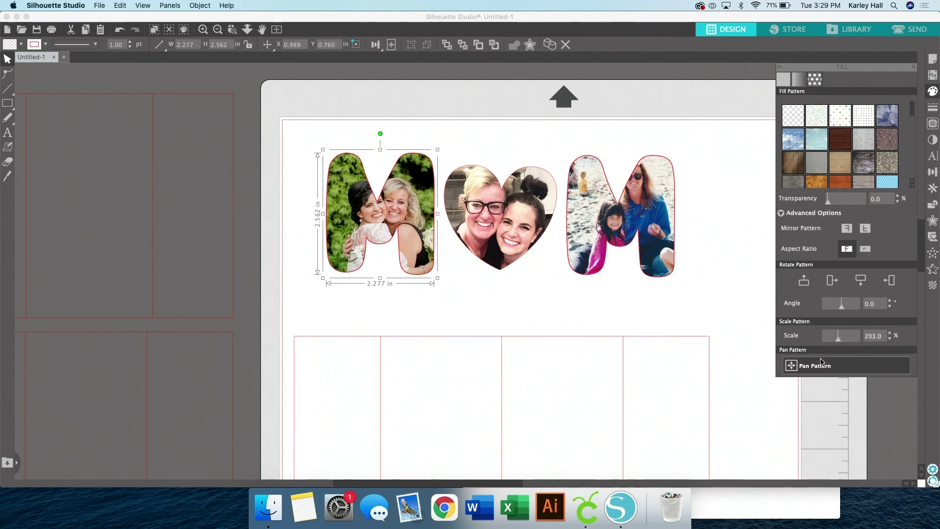
pyautogui.moveTo(379, 214); pyautogui.dragTo(350, 208)
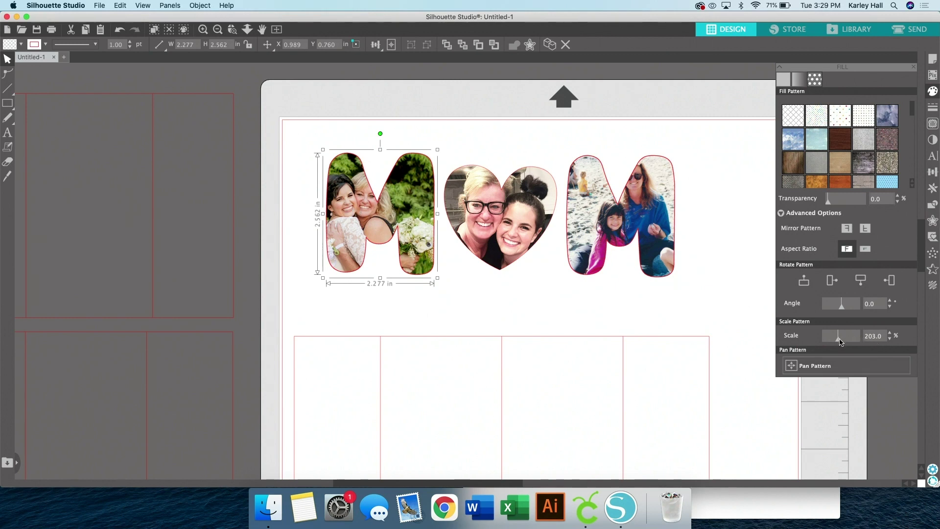
pyautogui.moveTo(839, 340); pyautogui.dragTo(832, 342)
pyautogui.click(818, 365)
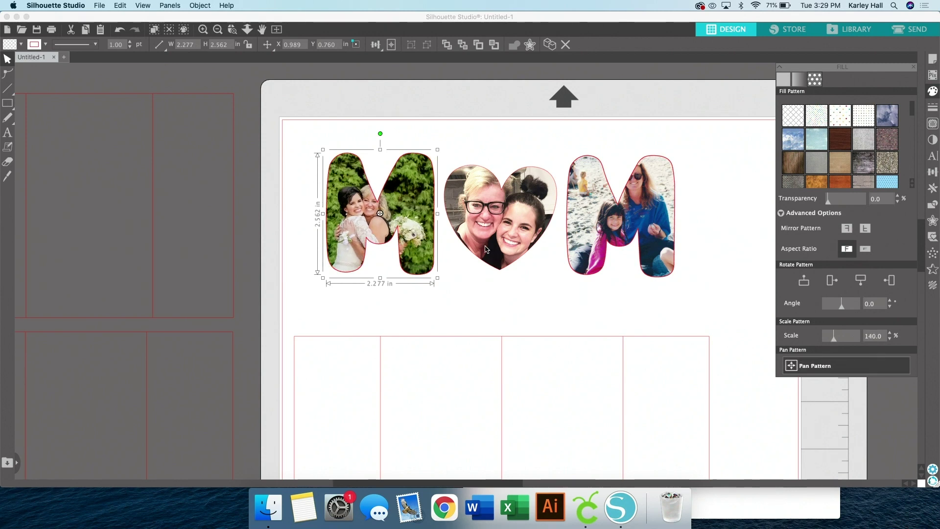
pyautogui.moveTo(380, 214); pyautogui.dragTo(367, 206)
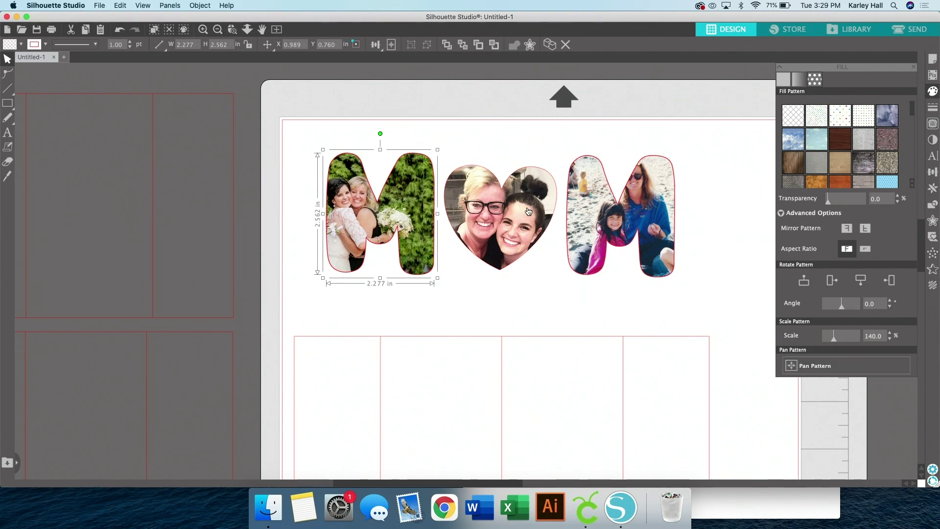
pyautogui.click(526, 210)
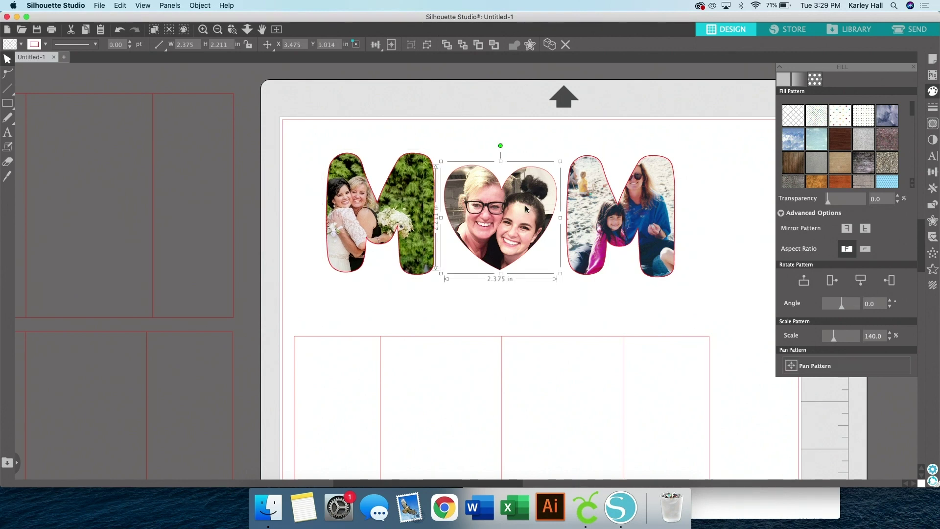
# Pan the heart's photo slightly down and left into place
pyautogui.click(877, 371)
pyautogui.moveTo(500, 217); pyautogui.dragTo(498, 221)
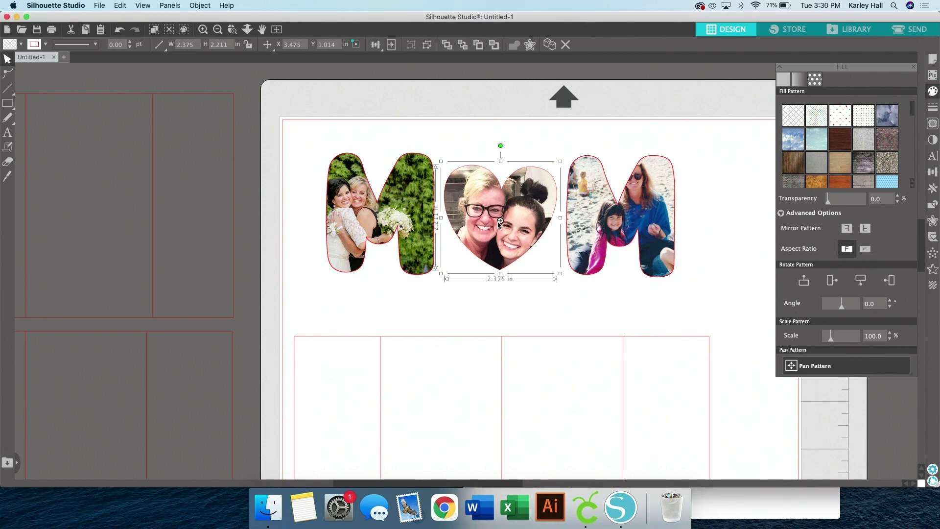
pyautogui.moveTo(497, 221); pyautogui.dragTo(494, 221)
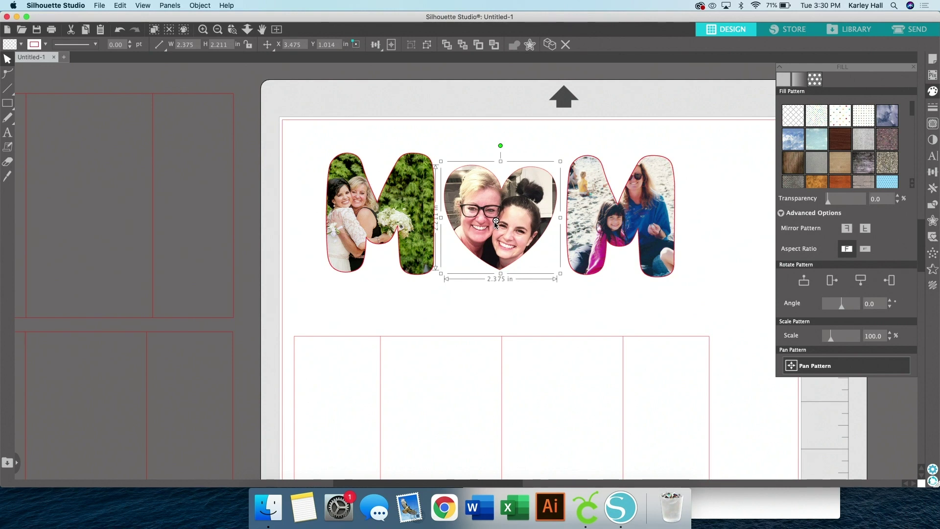
# Shift the right M's photo right and down and scale its pattern to 111%
pyautogui.click(647, 231)
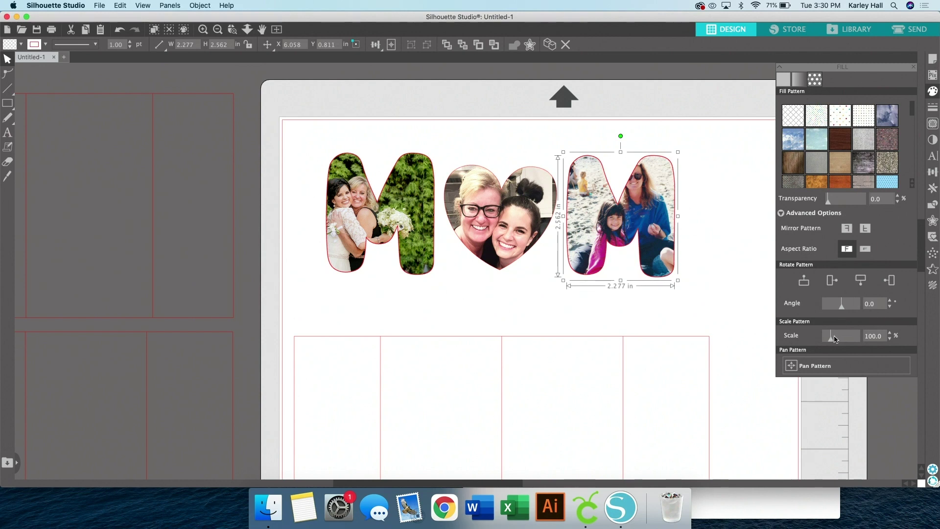
pyautogui.click(808, 365)
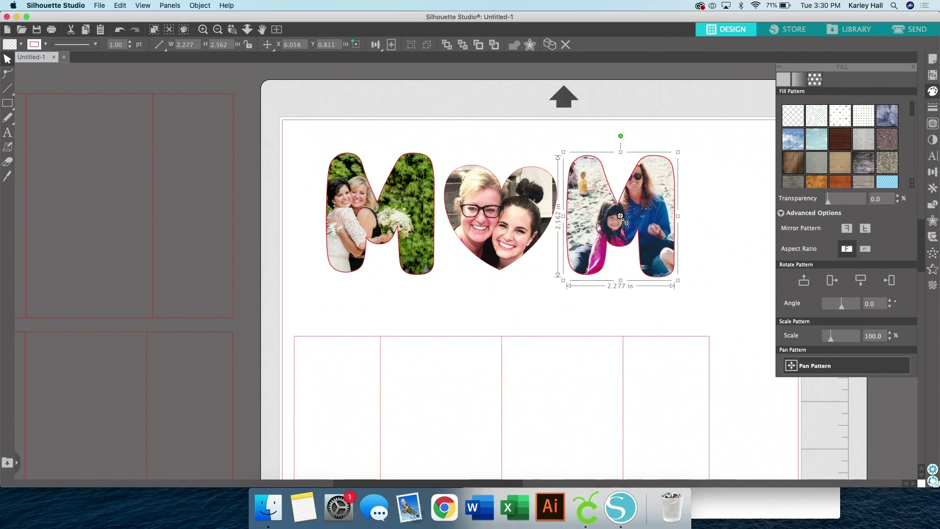
pyautogui.moveTo(620, 216); pyautogui.dragTo(633, 225)
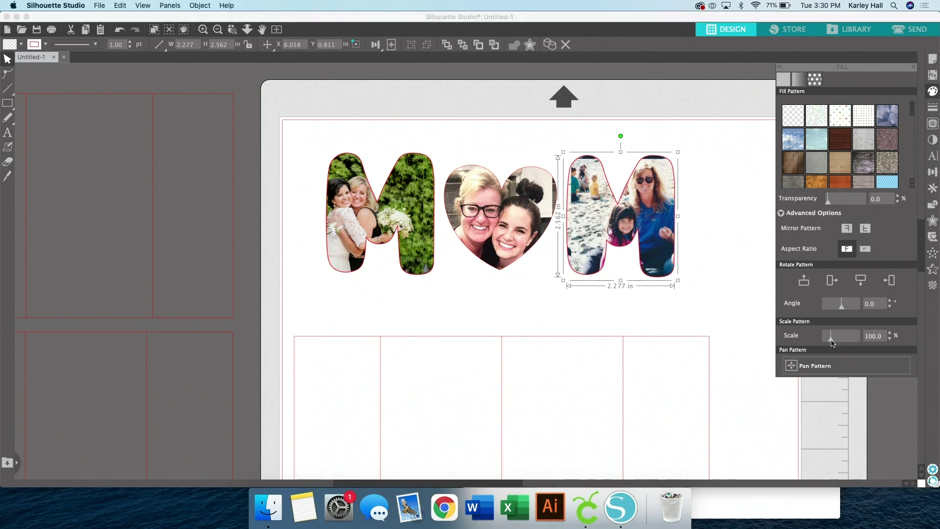
pyautogui.moveTo(835, 339); pyautogui.dragTo(831, 342)
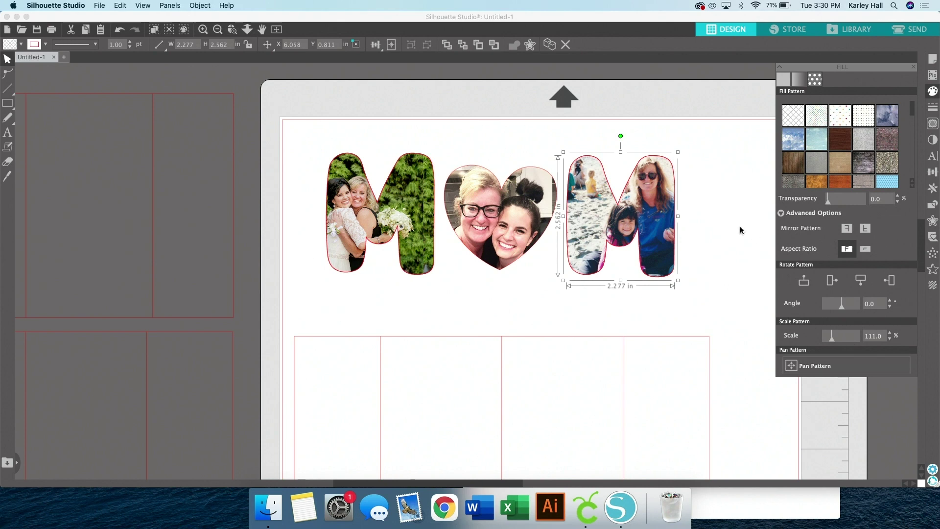
pyautogui.click(735, 250)
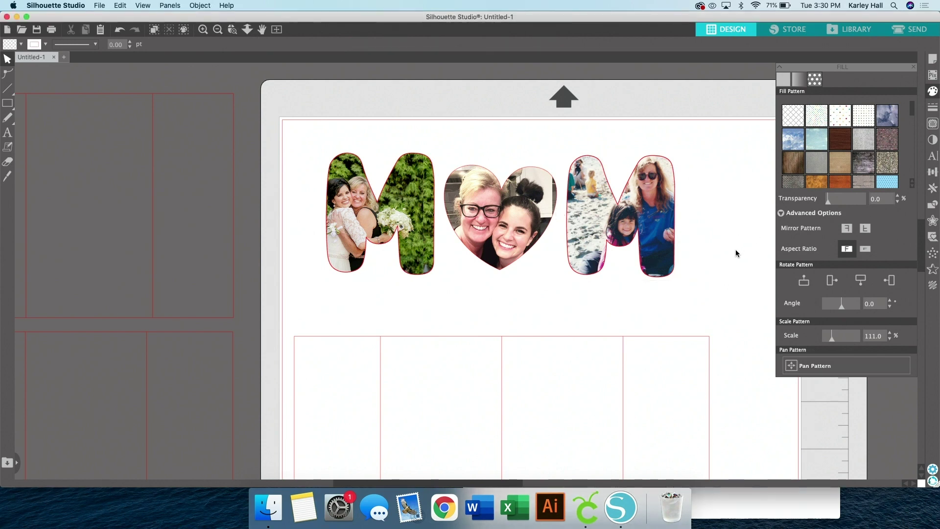
# Duplicate the three MOM shapes, place the copy below the original, and group it
pyautogui.hscroll(-1, 735, 252)
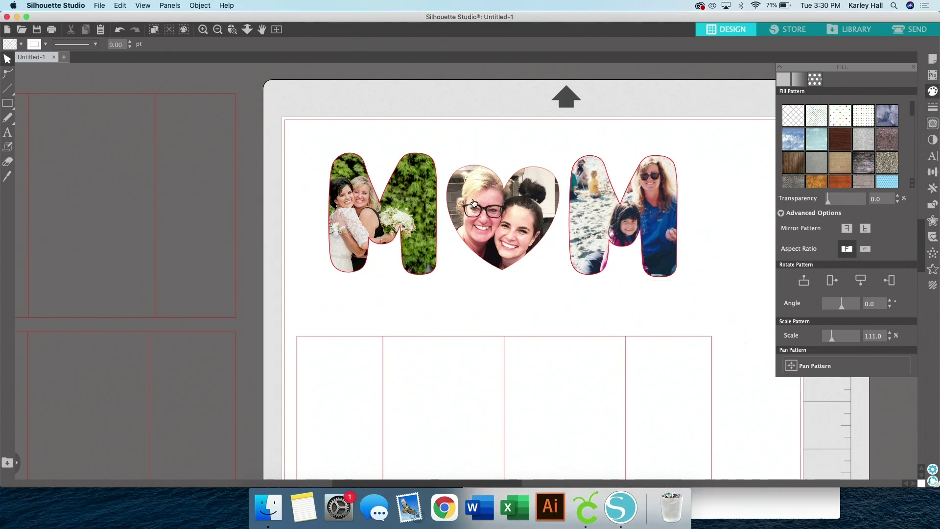
pyautogui.moveTo(712, 290); pyautogui.dragTo(320, 146)
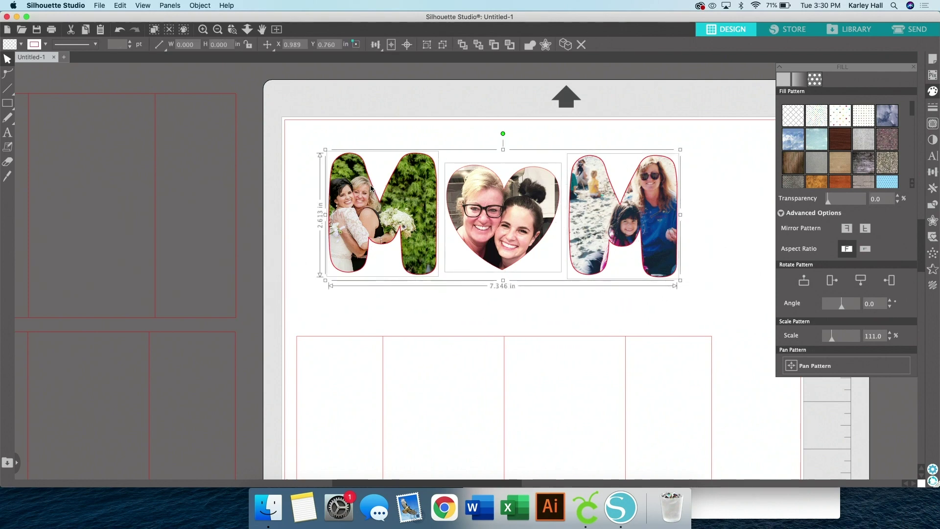
pyautogui.press('super+d')
pyautogui.moveTo(450, 247); pyautogui.dragTo(430, 355)
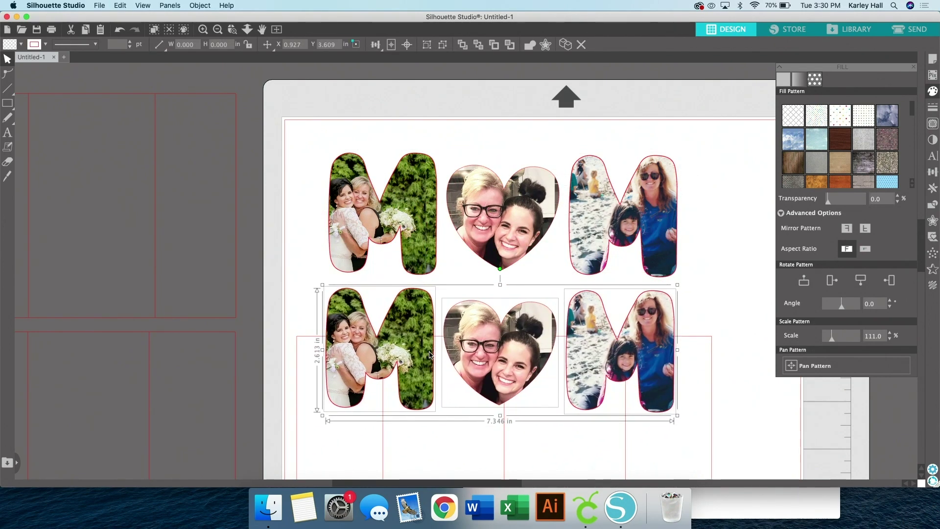
pyautogui.rightClick(411, 309)
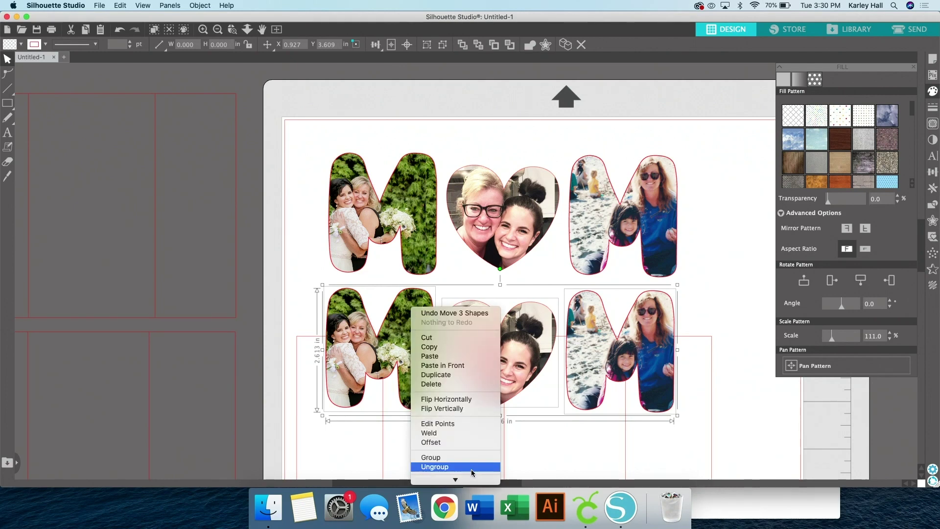
pyautogui.click(440, 458)
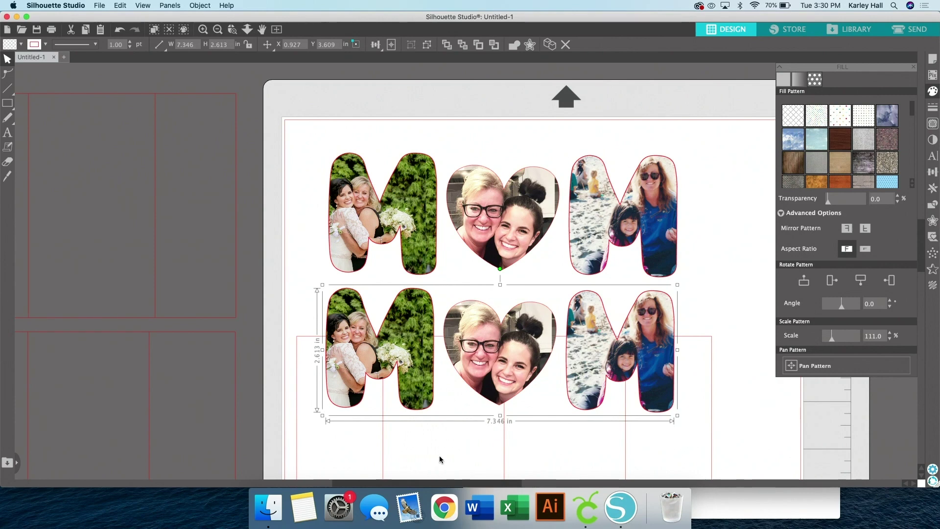
# Try dropping Mom.jpeg onto the lower first M, then undo the drop
pyautogui.click(268, 507)
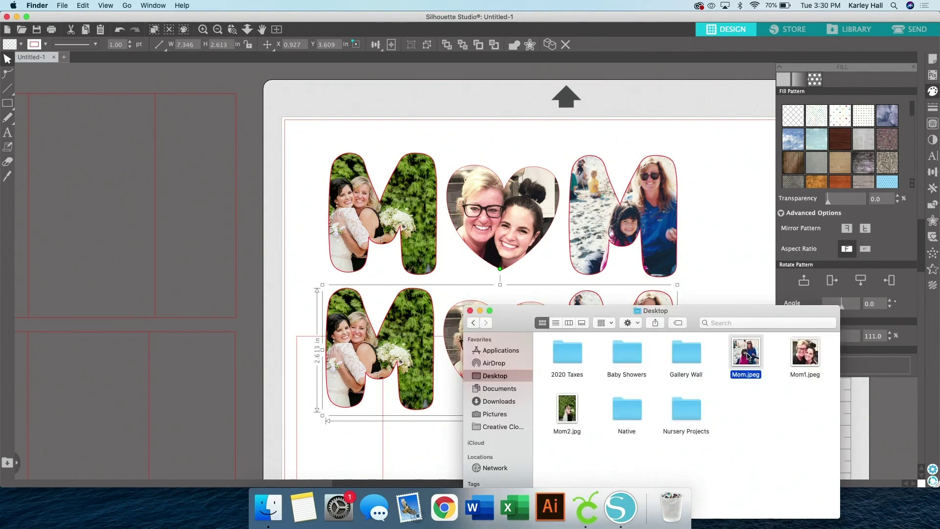
pyautogui.moveTo(747, 356); pyautogui.dragTo(421, 348)
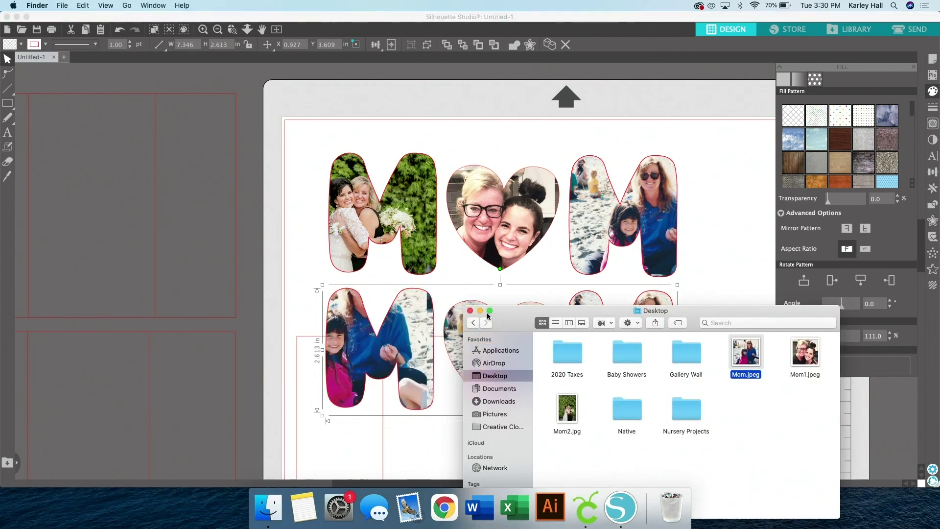
pyautogui.moveTo(487, 315); pyautogui.dragTo(734, 139)
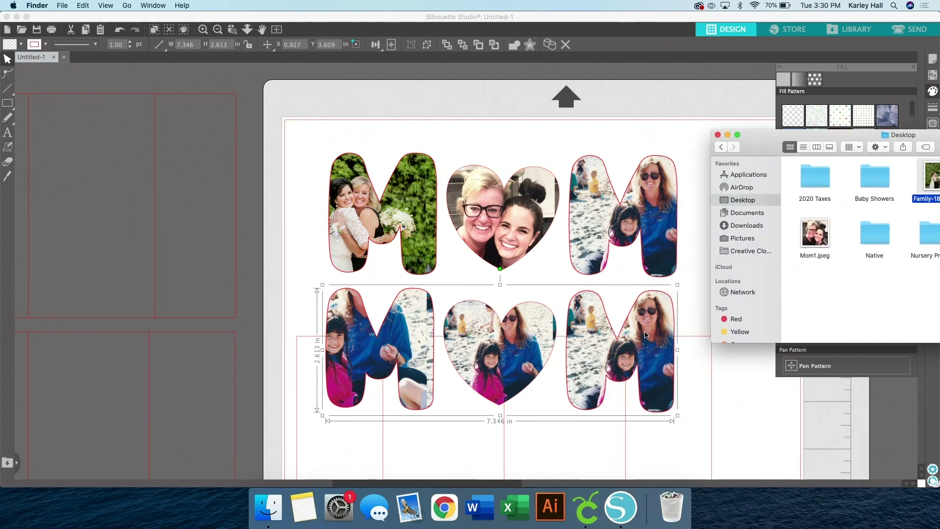
pyautogui.click(715, 356)
pyautogui.press('super+z')
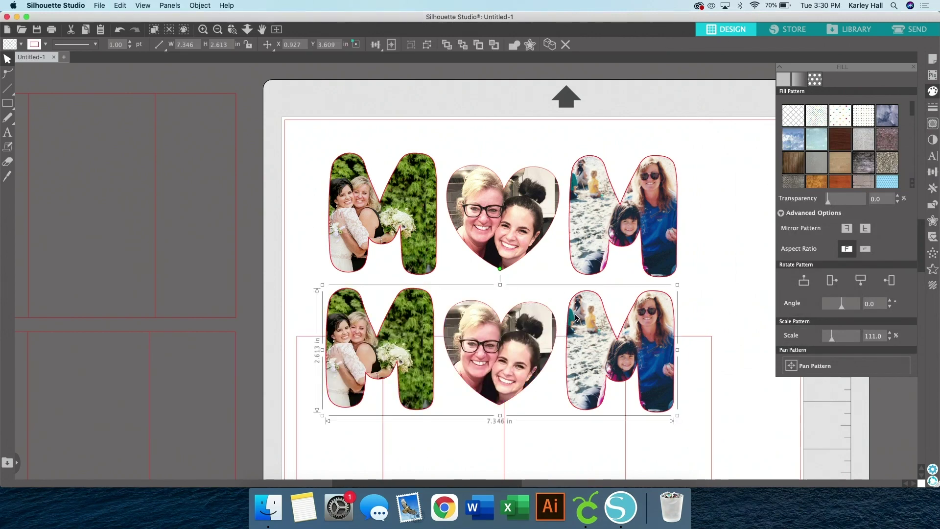
# Make the lower MOM group a compound path and fill it with Mom1.jpeg
pyautogui.rightClick(496, 321)
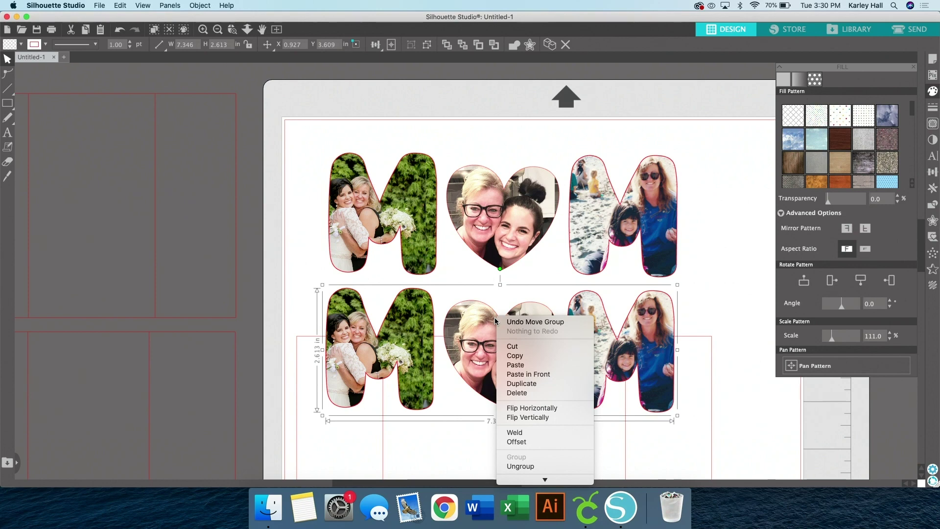
pyautogui.click(536, 425)
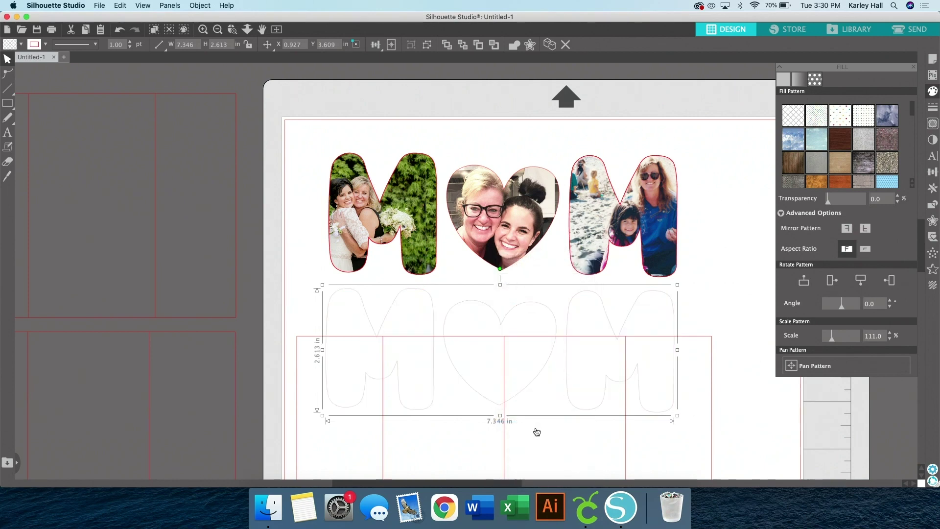
pyautogui.click(268, 506)
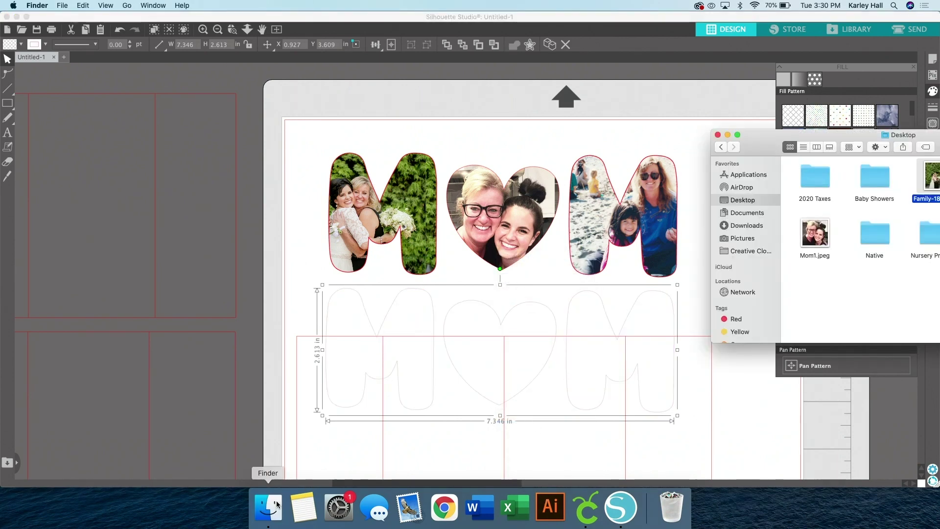
pyautogui.moveTo(814, 234); pyautogui.dragTo(544, 269)
pyautogui.moveTo(417, 329); pyautogui.dragTo(411, 325)
# Delete the lower MOM row, move the frame grid to the page bottom, and reselect the MOM shapes
pyautogui.scroll(-2, 552, 363)
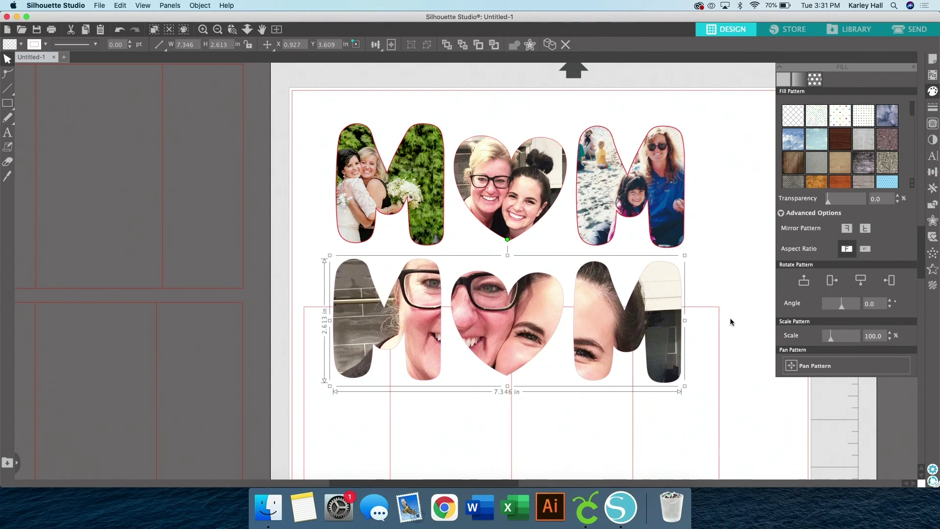
pyautogui.press('Delete')
pyautogui.scroll(-3, 615, 339)
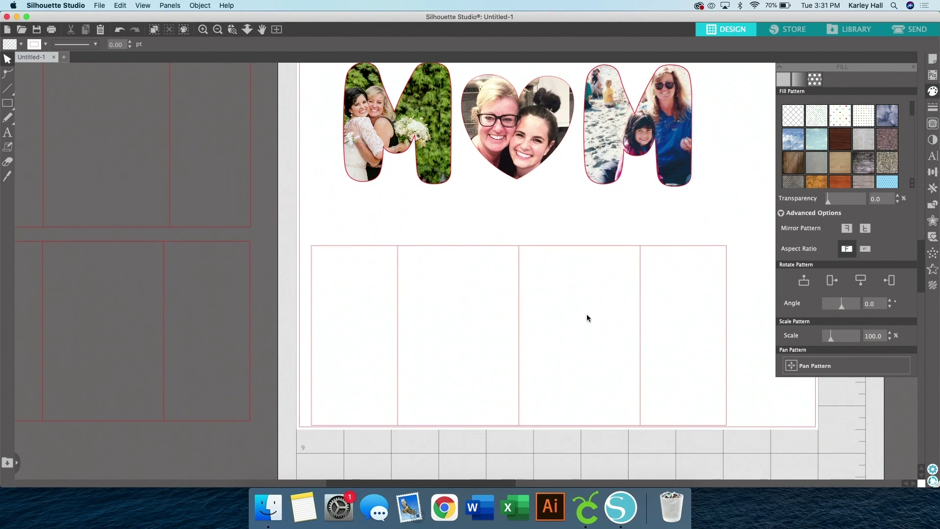
pyautogui.moveTo(522, 279); pyautogui.dragTo(519, 422)
pyautogui.scroll(1, 519, 422)
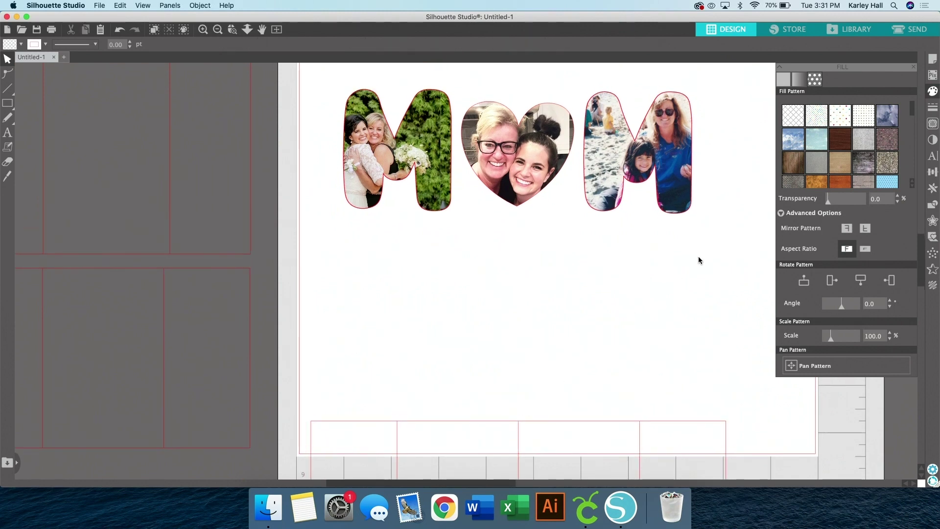
pyautogui.scroll(1, 710, 240)
pyautogui.moveTo(711, 264); pyautogui.dragTo(420, 167)
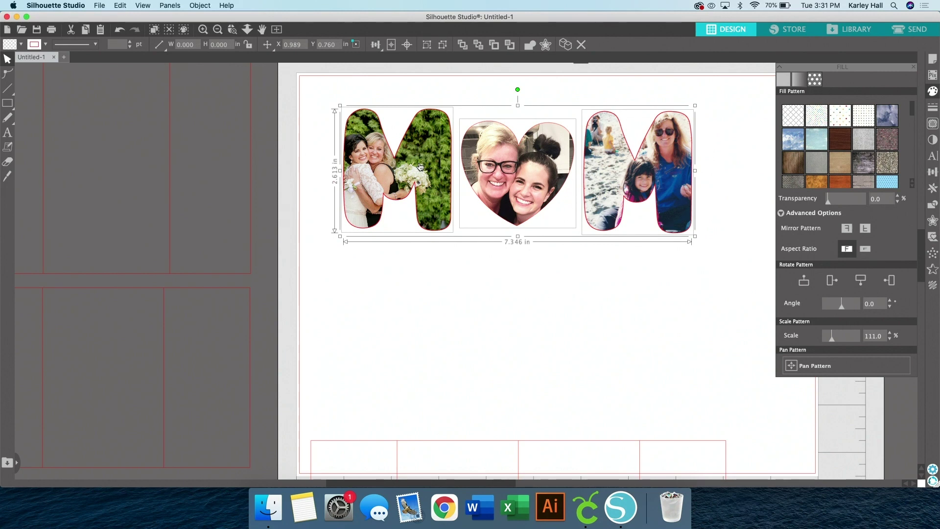
# Paste a copy of the MOM shapes below the original row and remove its photo fill
pyautogui.press('super+c')
pyautogui.press('super+v')
pyautogui.moveTo(419, 166); pyautogui.dragTo(411, 309)
pyautogui.press('super+shift+a')
pyautogui.press('super+z')
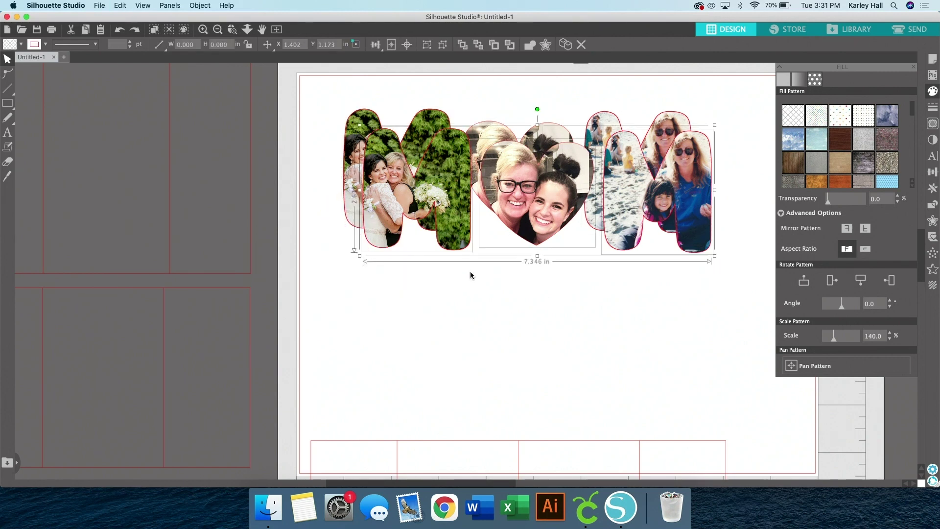
pyautogui.moveTo(465, 201); pyautogui.dragTo(446, 328)
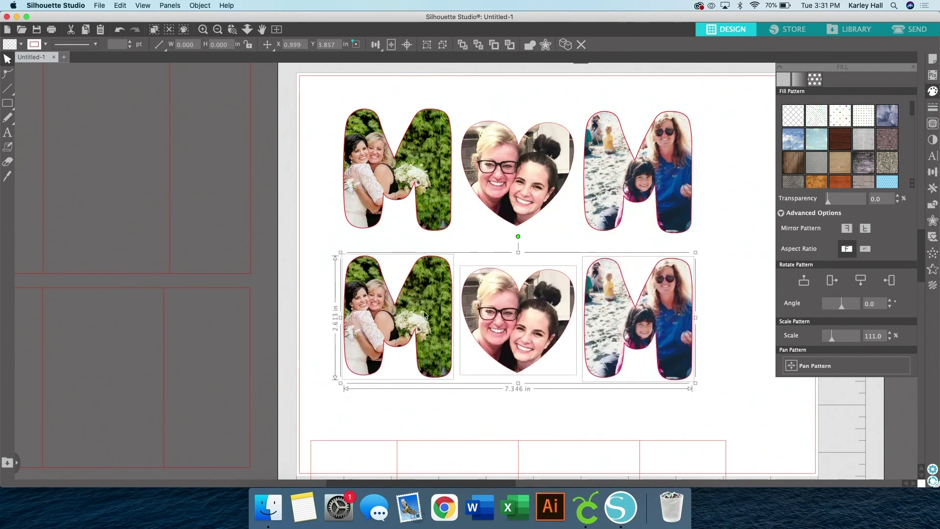
pyautogui.click(21, 45)
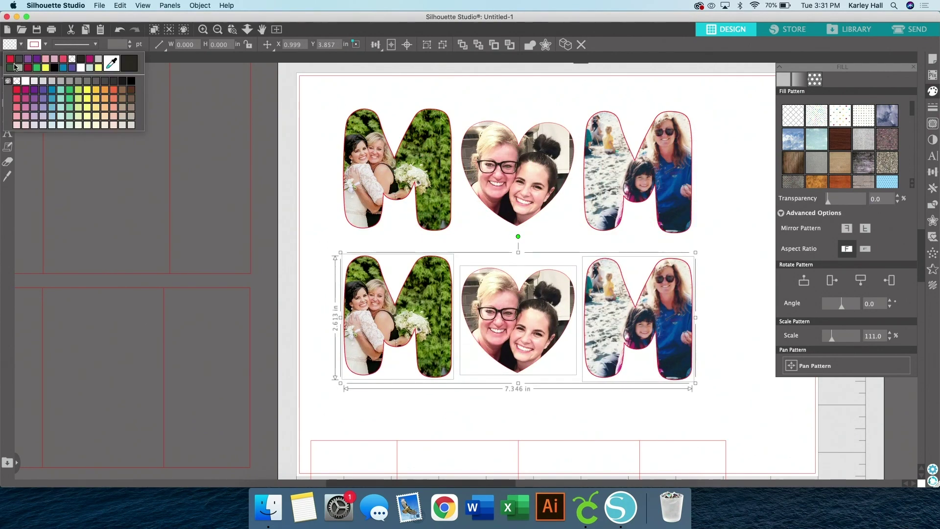
pyautogui.click(27, 82)
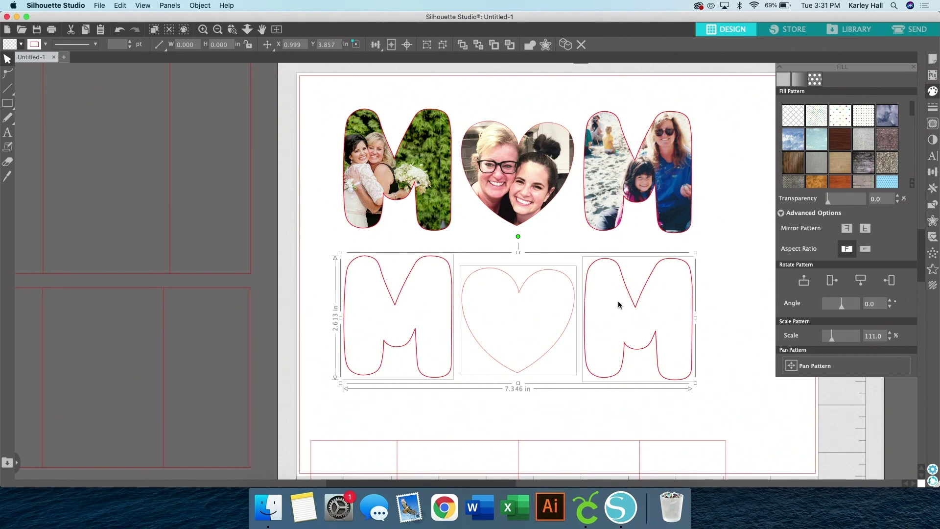
# Group the lower MOM outlines and drag Mom1.jpeg onto them
pyautogui.rightClick(595, 290)
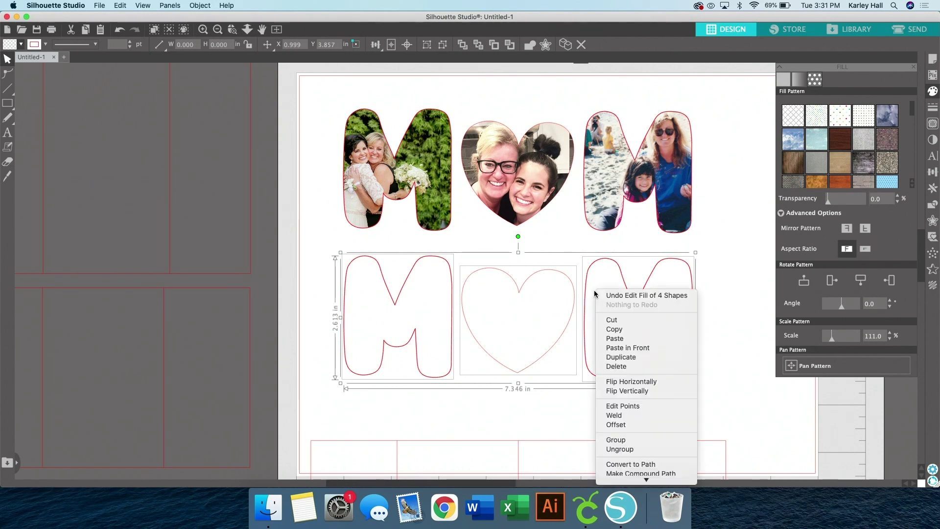
pyautogui.click(630, 440)
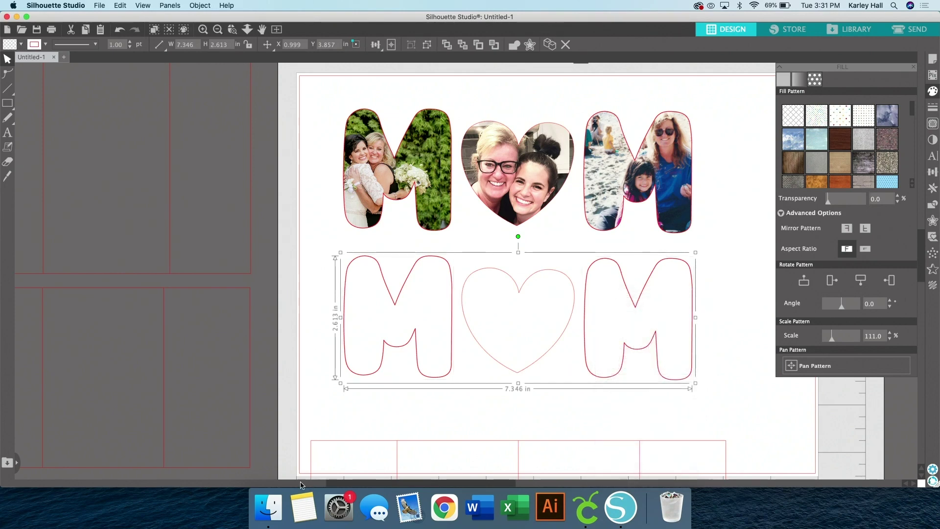
pyautogui.click(268, 507)
pyautogui.moveTo(817, 250); pyautogui.dragTo(430, 318)
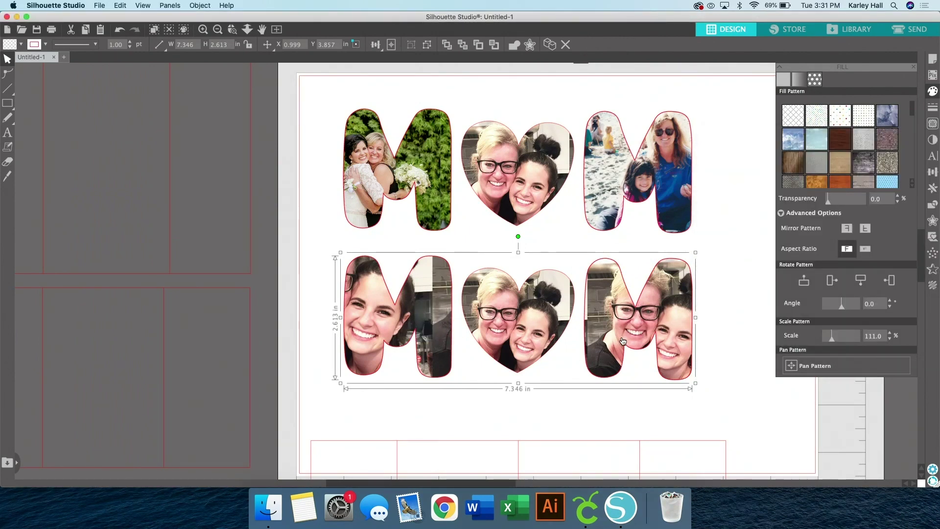
# Undo the Mom1.jpeg fill and combine the lower MOM outlines into a compound path
pyautogui.press('super+z')
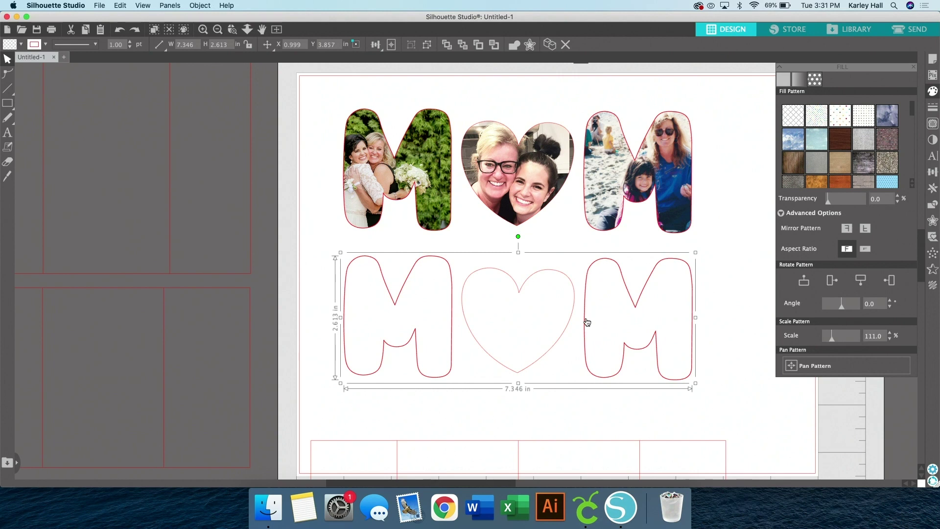
pyautogui.rightClick(509, 299)
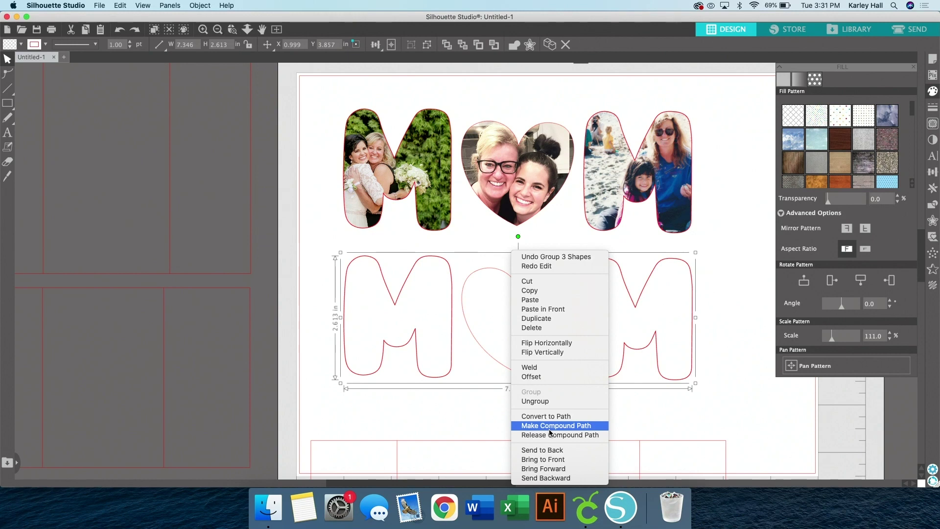
pyautogui.click(549, 430)
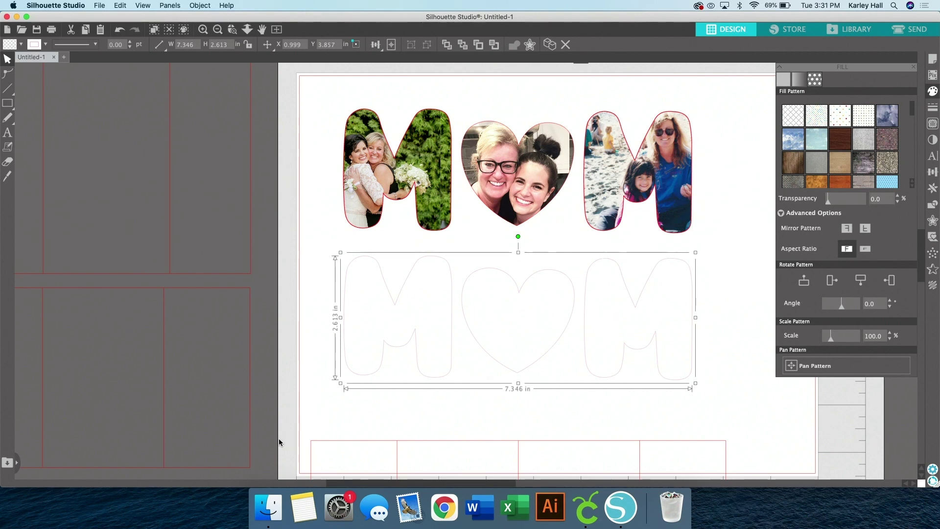
# Fill the lower compound MOM with Mom1.jpeg, then delete that lower copy entirely
pyautogui.click(268, 507)
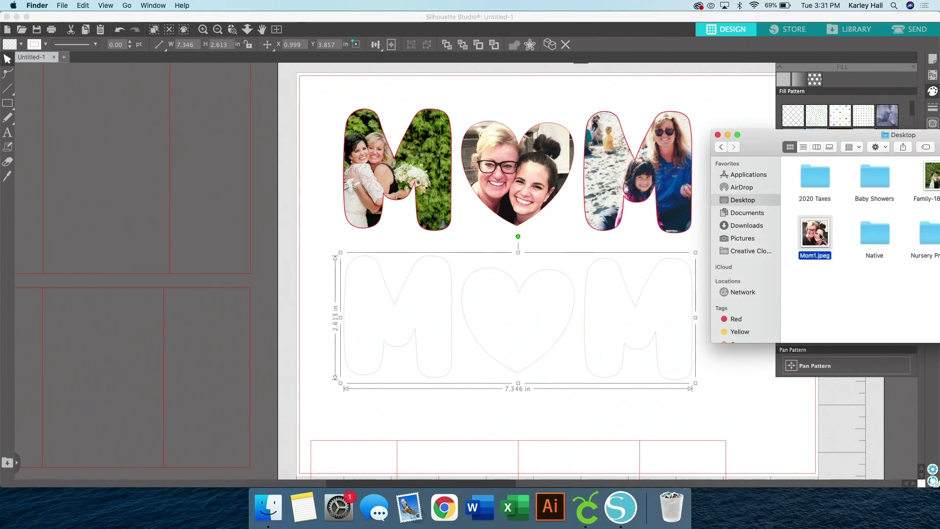
pyautogui.moveTo(821, 237); pyautogui.dragTo(628, 328)
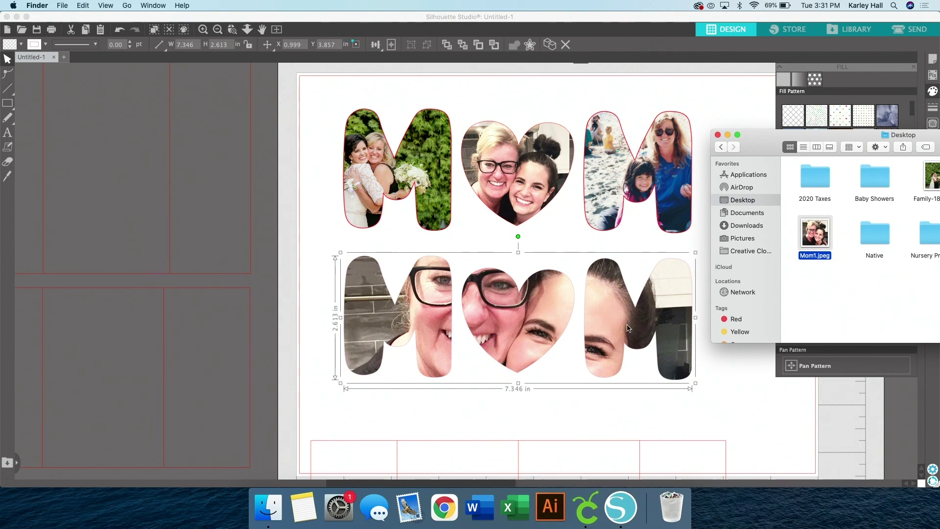
pyautogui.click(718, 135)
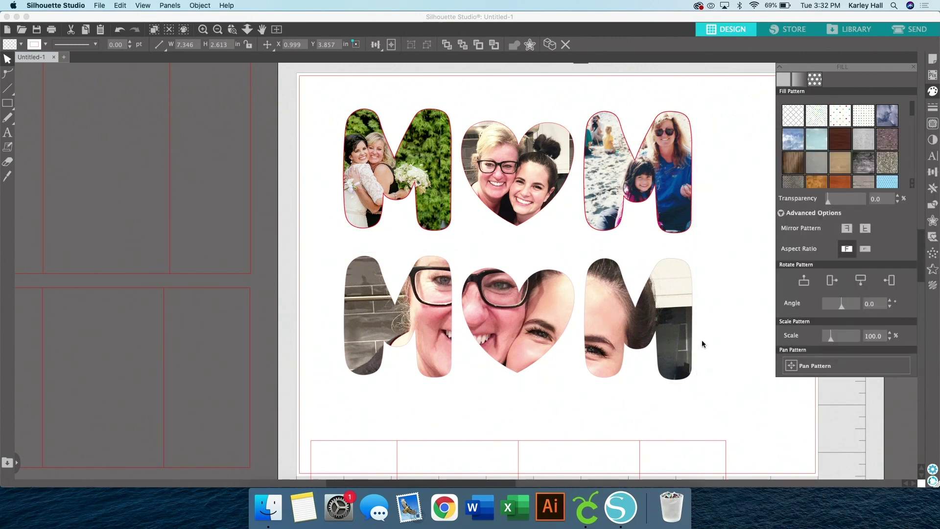
pyautogui.press('Delete')
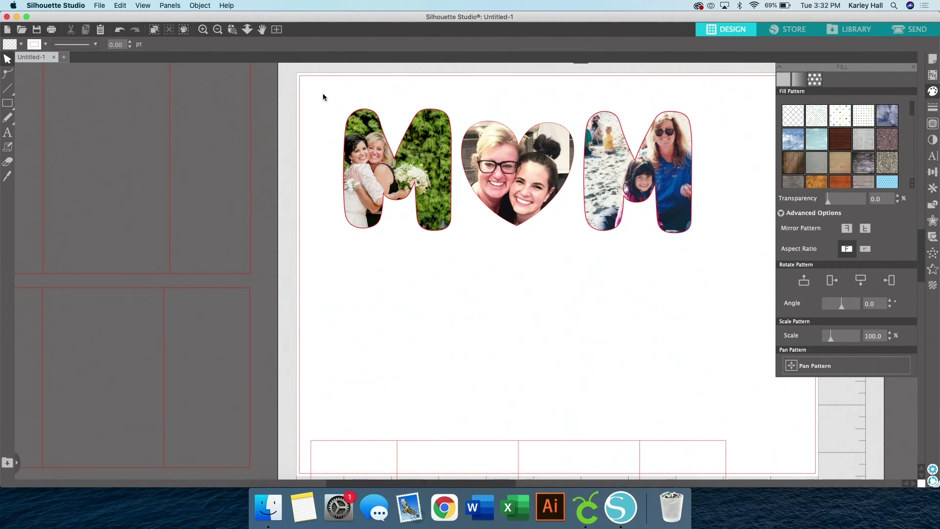
# Give the three selected MOM photo shapes a purple outline colour
pyautogui.moveTo(322, 93); pyautogui.dragTo(650, 270)
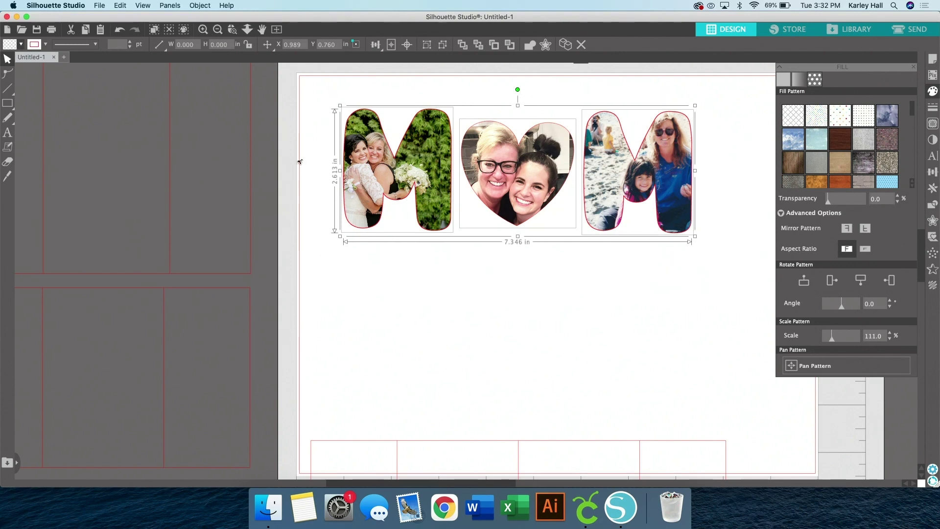
pyautogui.click(45, 45)
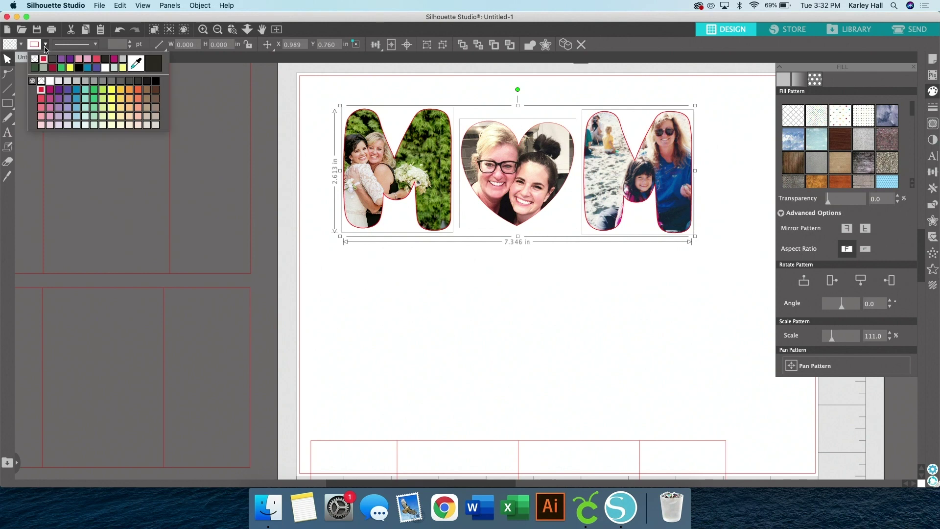
pyautogui.click(57, 102)
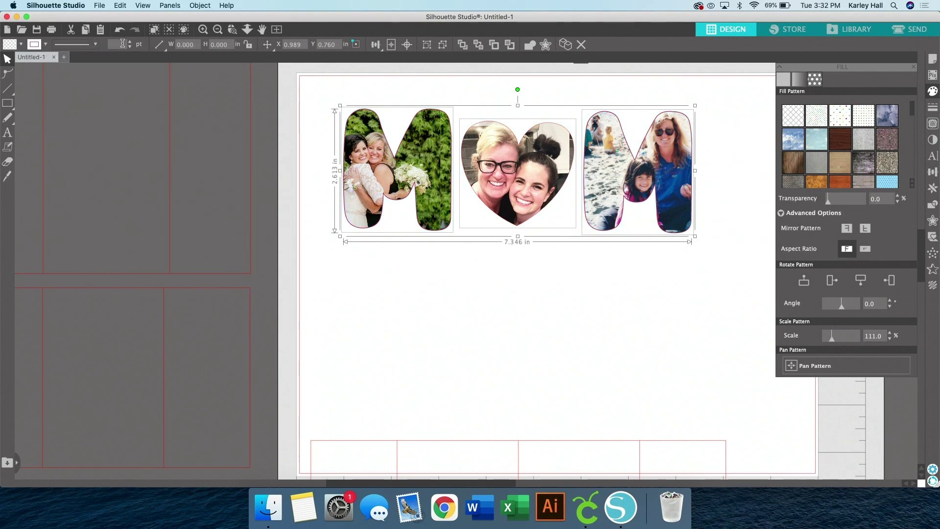
pyautogui.click(45, 44)
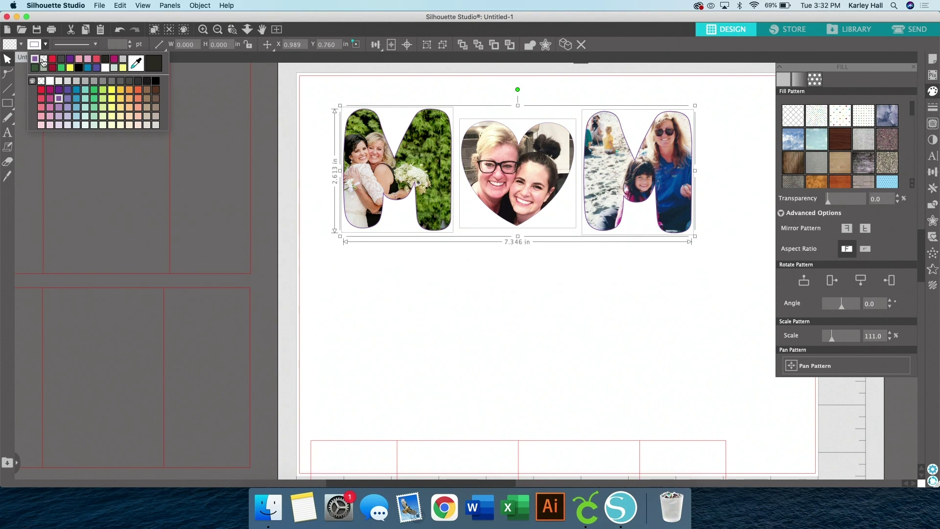
pyautogui.click(58, 103)
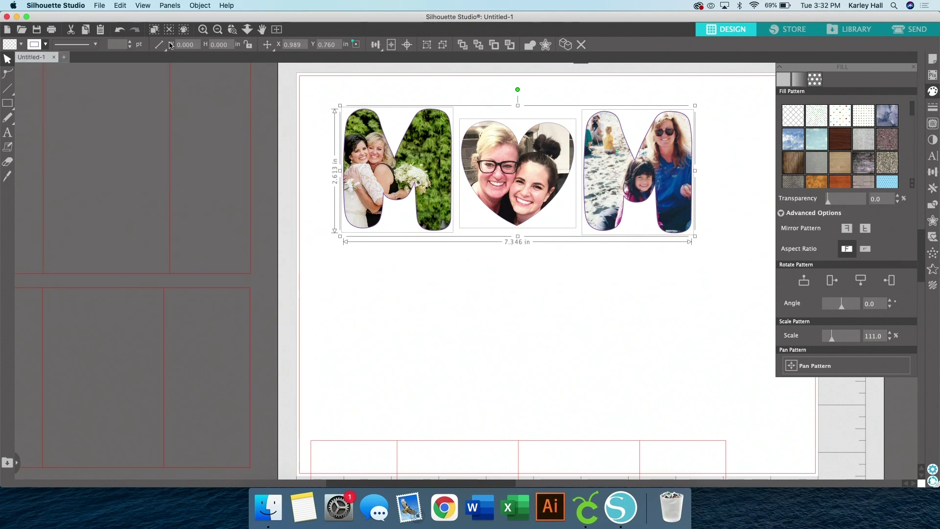
# Thicken the outlines to 7.75 pt and close the Fill pattern panel
pyautogui.click(132, 46)
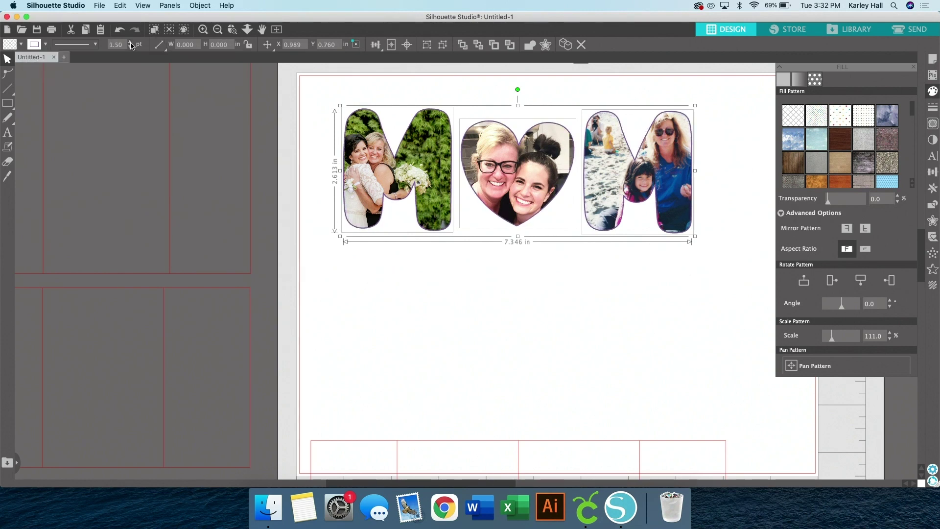
pyautogui.click(131, 45)
pyautogui.click(131, 45)
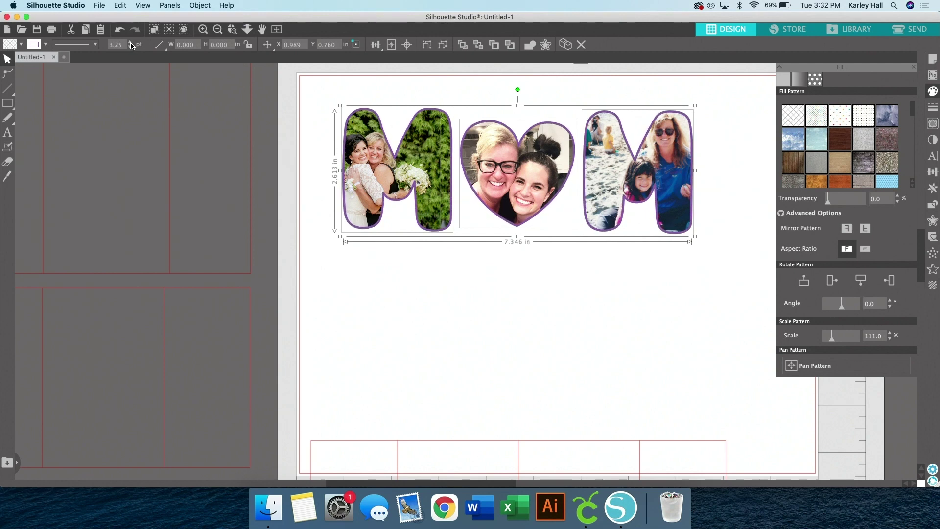
pyautogui.click(131, 46)
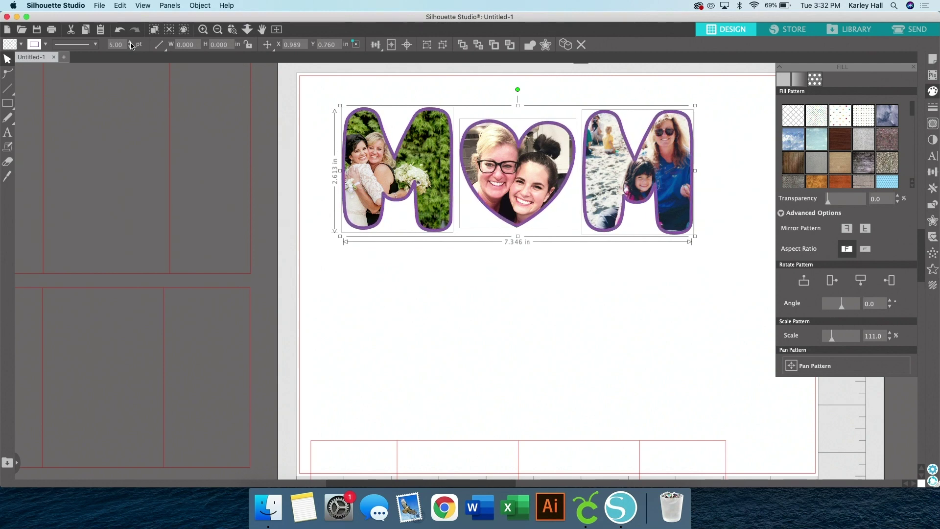
pyautogui.click(131, 45)
pyautogui.click(132, 46)
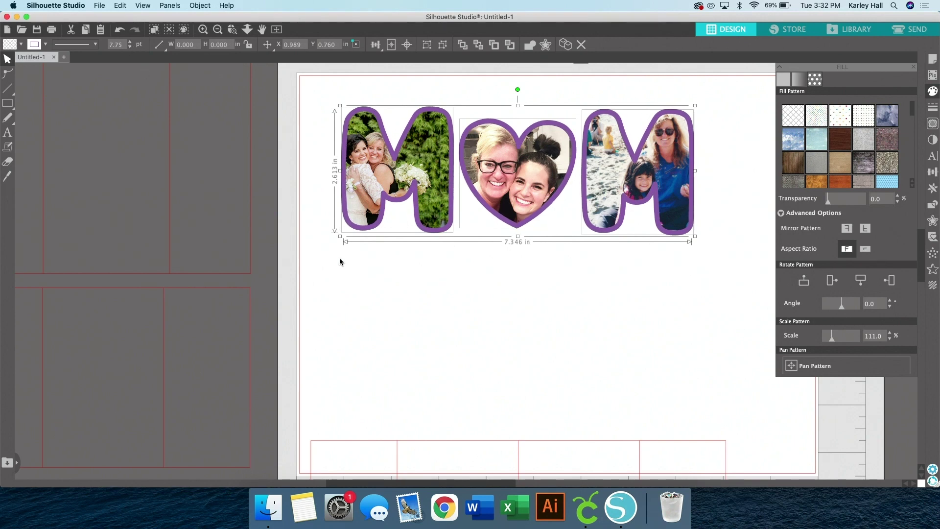
pyautogui.click(913, 67)
pyautogui.click(709, 264)
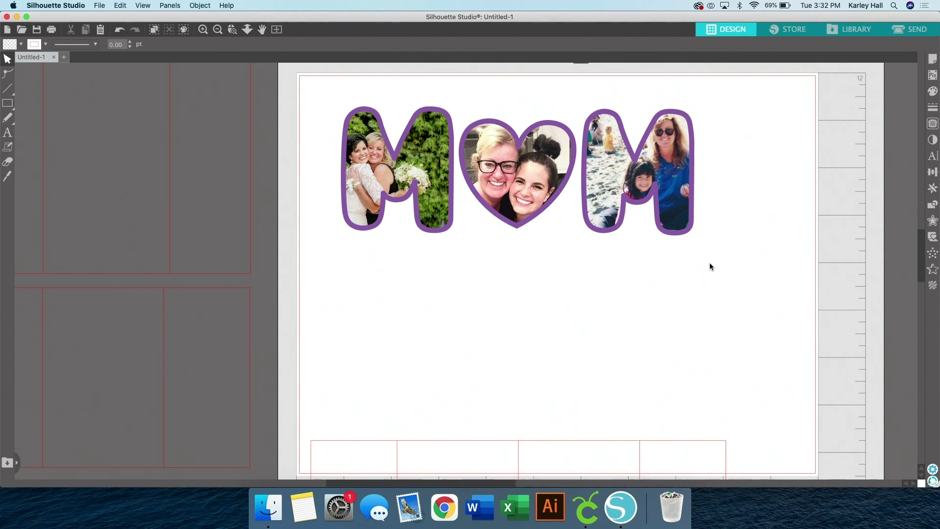
# Group the MOM photos and move the red grid box up behind them
pyautogui.scroll(-1, 709, 267)
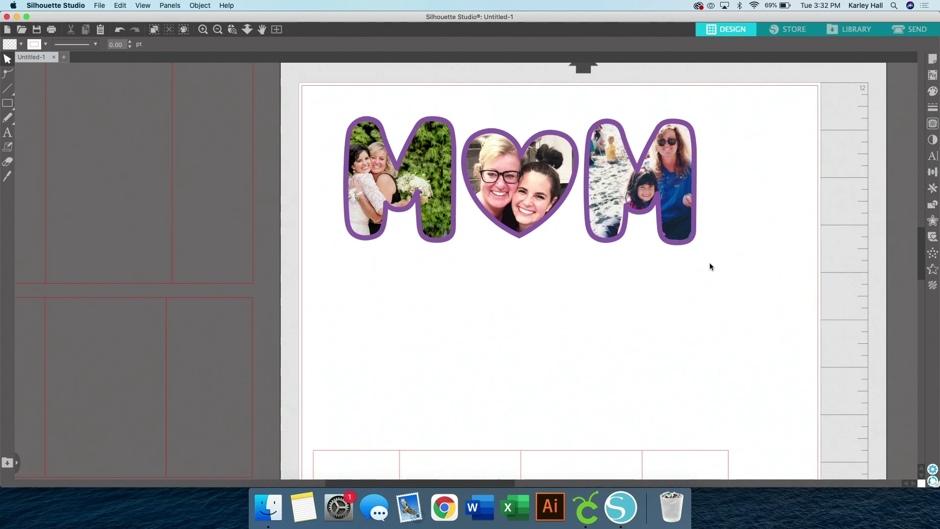
pyautogui.moveTo(741, 265); pyautogui.dragTo(384, 138)
pyautogui.rightClick(452, 159)
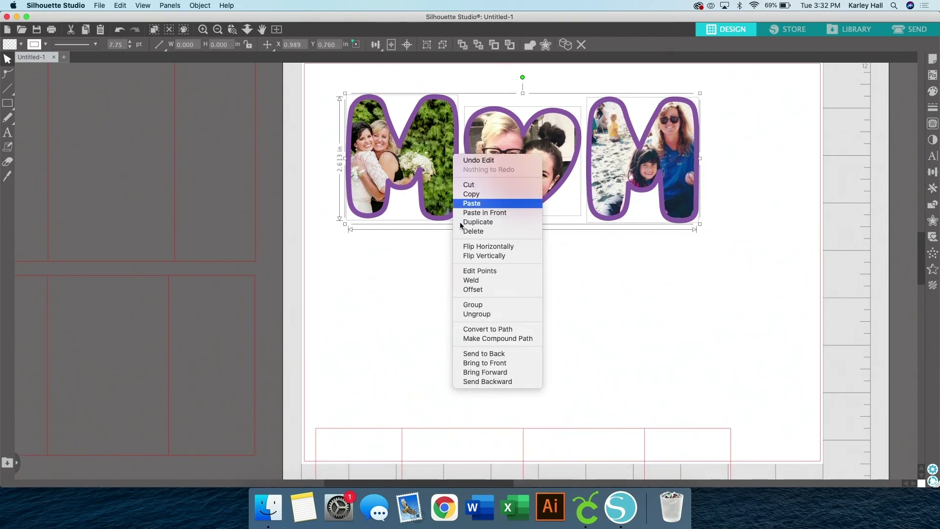
pyautogui.click(482, 304)
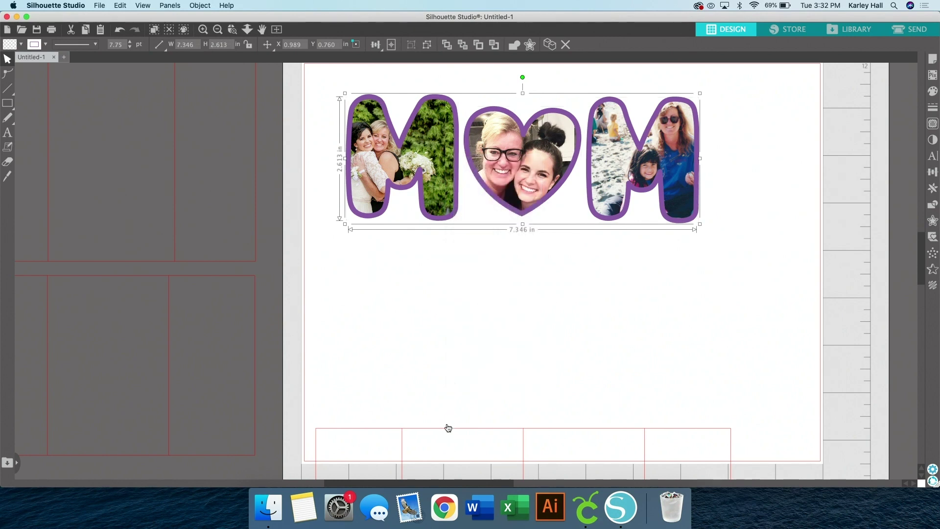
pyautogui.moveTo(448, 428); pyautogui.dragTo(446, 62)
pyautogui.click(528, 251)
# Center the MOM group and grid box together, then move them to X 0.490, Y 0.708 in
pyautogui.scroll(2, 534, 264)
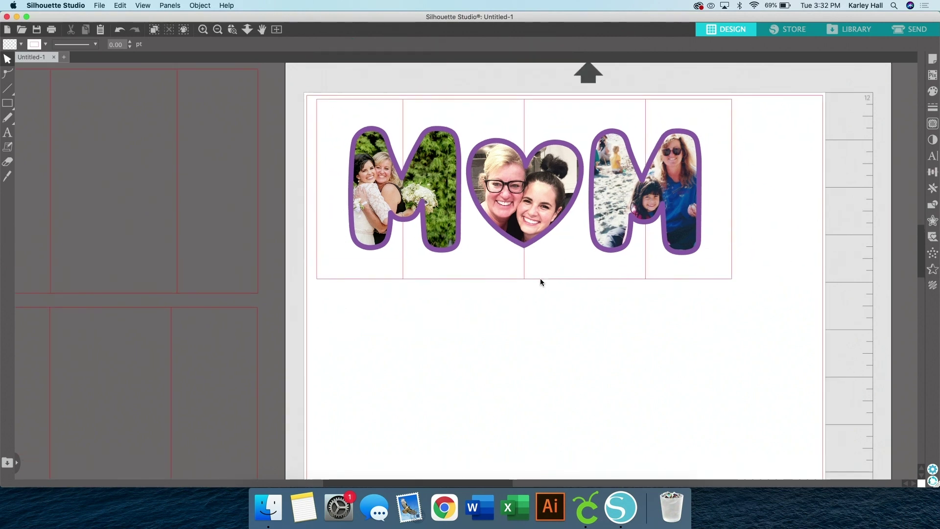
pyautogui.moveTo(740, 325); pyautogui.dragTo(293, 93)
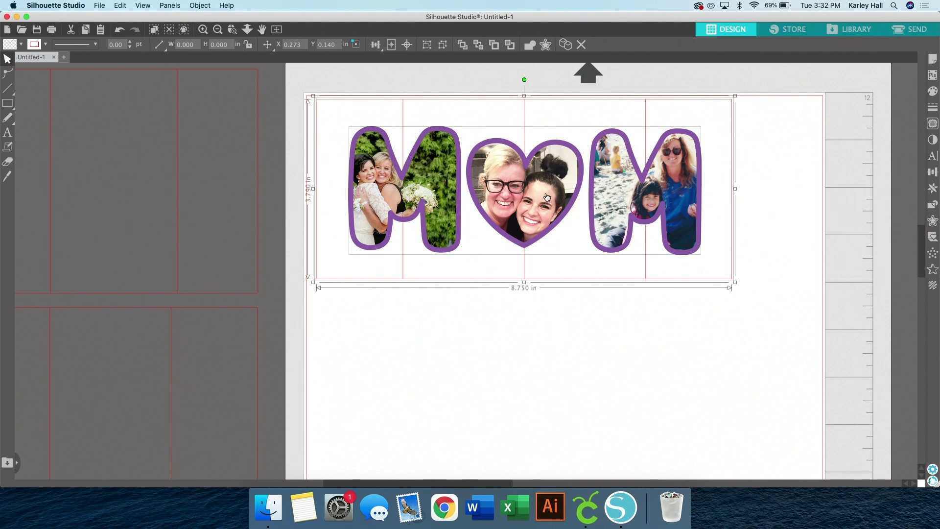
pyautogui.moveTo(547, 198); pyautogui.dragTo(546, 203)
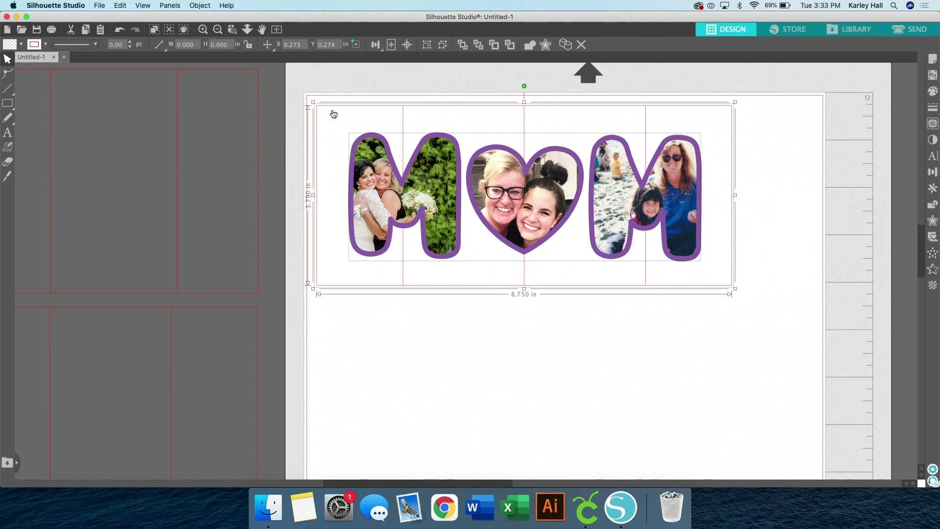
pyautogui.moveTo(7, 109)
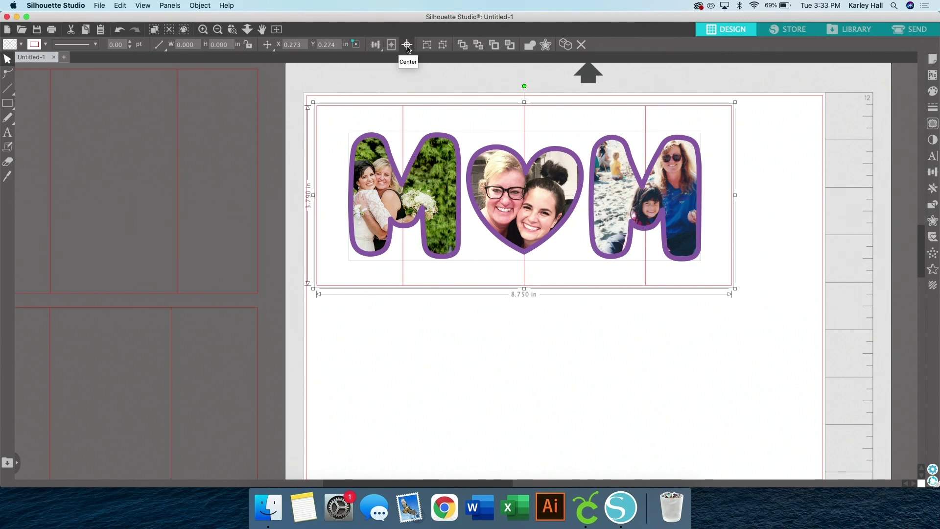
pyautogui.click(407, 46)
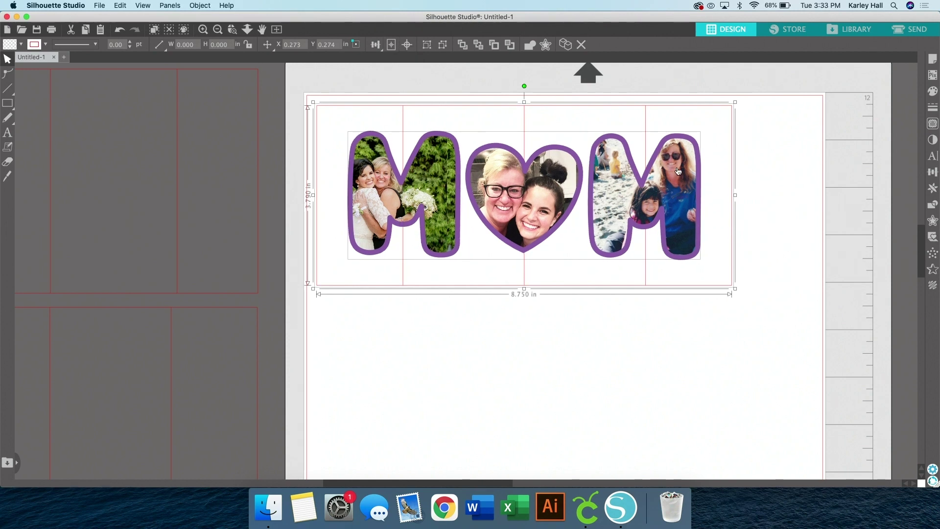
pyautogui.click(546, 339)
pyautogui.moveTo(405, 187); pyautogui.dragTo(419, 235)
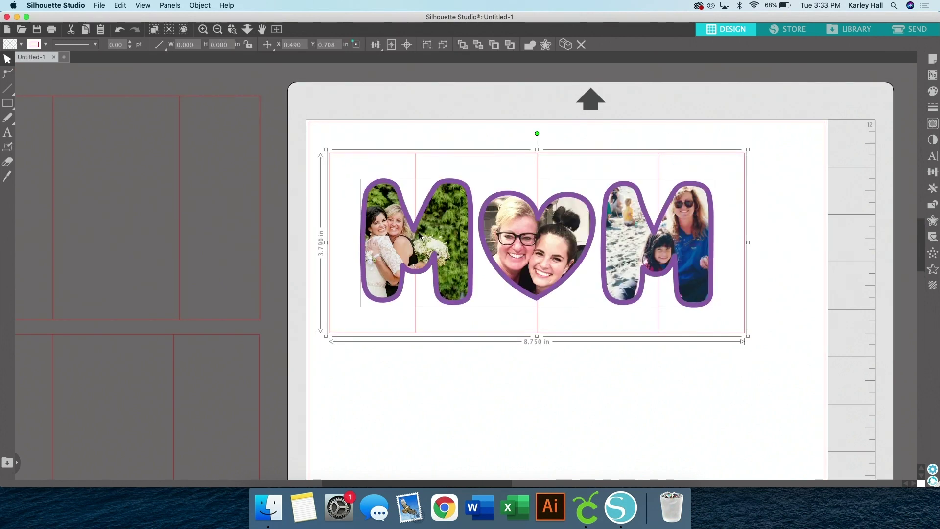
pyautogui.click(484, 389)
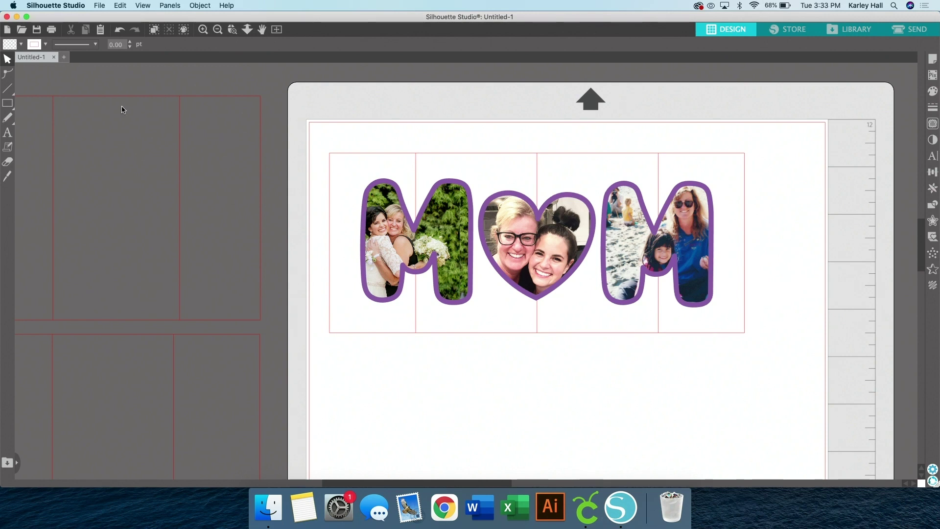
# Draw a short vertical line at the design's top-left corner with the Line tool
pyautogui.moveTo(11, 92)
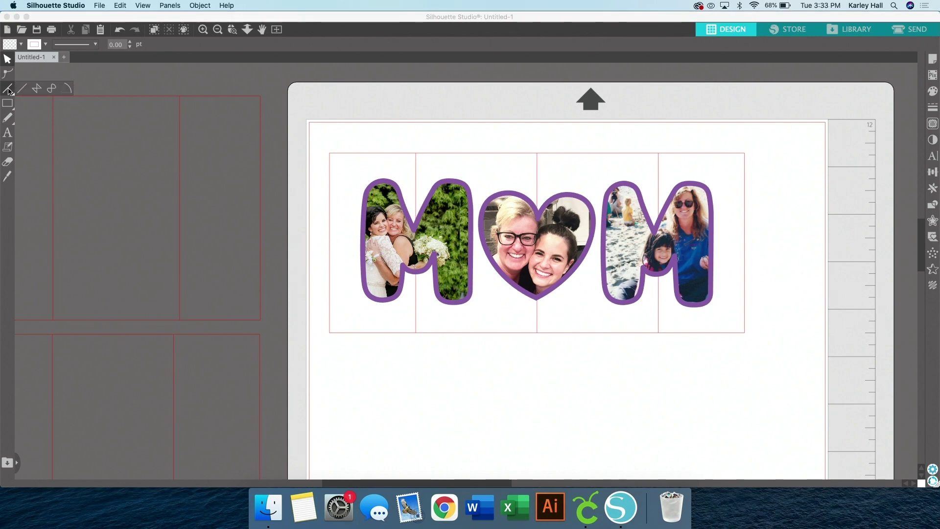
pyautogui.click(9, 90)
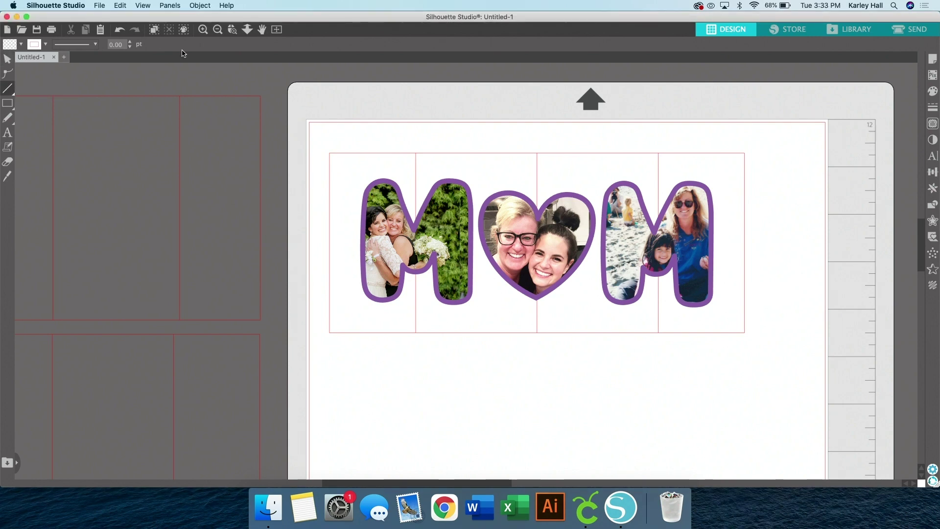
pyautogui.press('super+equal')
pyautogui.press('super+equal')
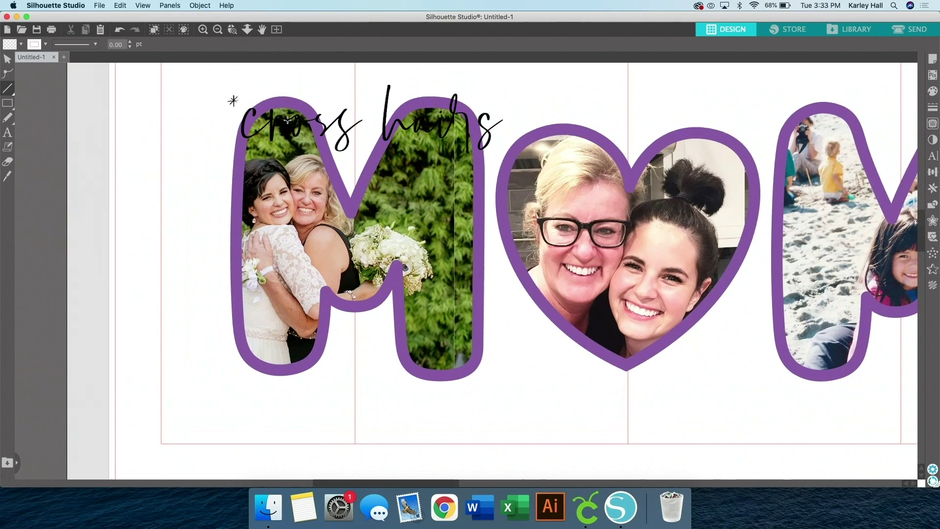
pyautogui.scroll(4, 288, 120)
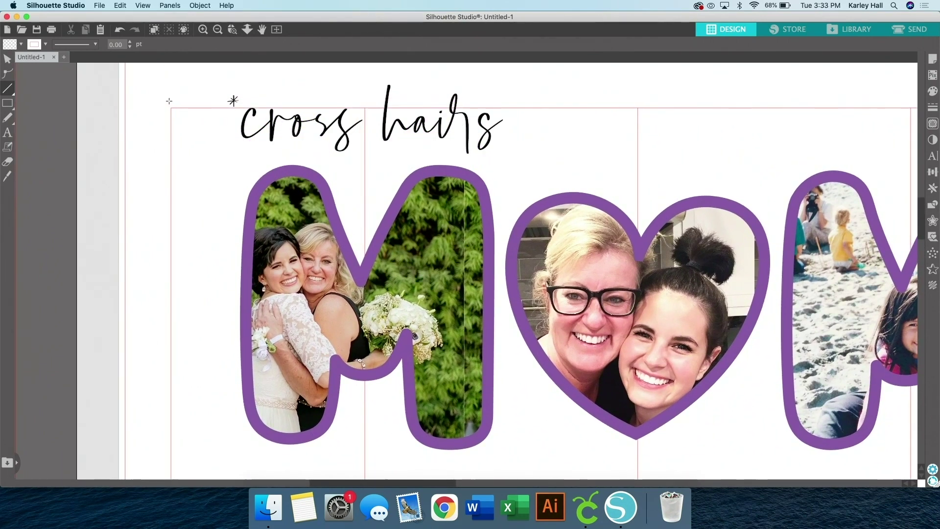
pyautogui.moveTo(169, 100); pyautogui.dragTo(167, 154)
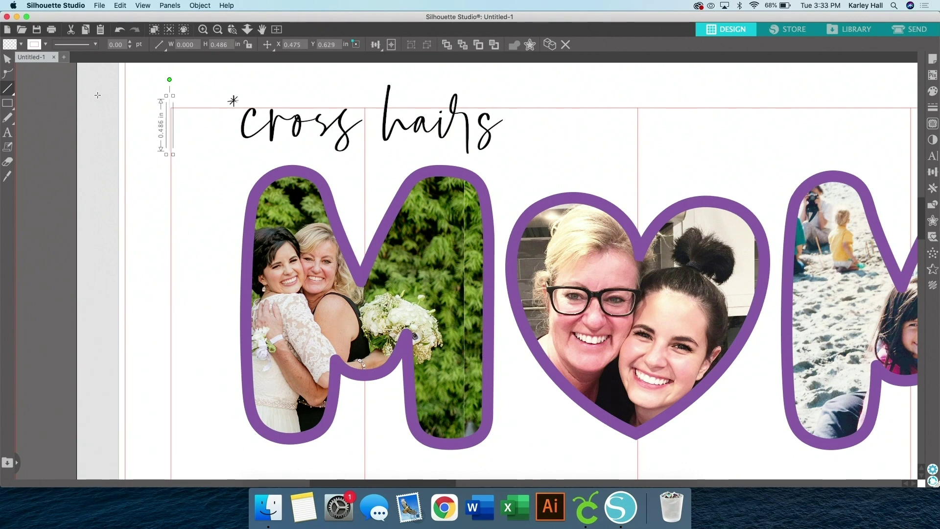
pyautogui.press('Up')
pyautogui.press('Up')
pyautogui.press('Up')
pyautogui.press('Up')
pyautogui.press('Up')
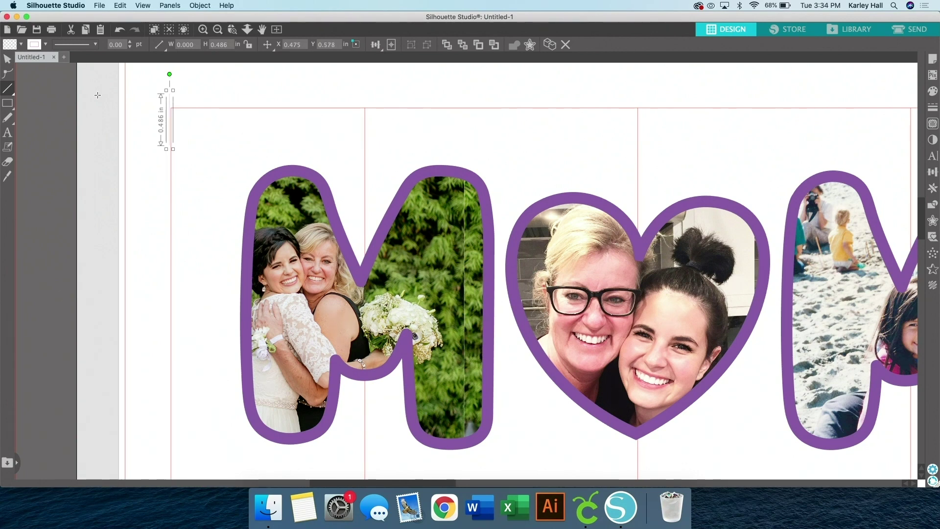
pyautogui.press('Left')
pyautogui.press('Up')
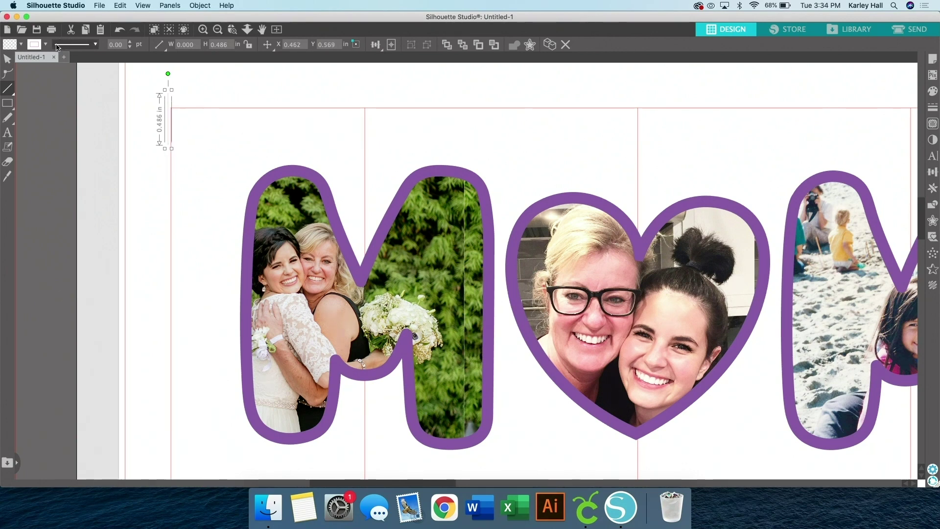
# Set the line's colour and make it 0.50 pt thick
pyautogui.click(46, 45)
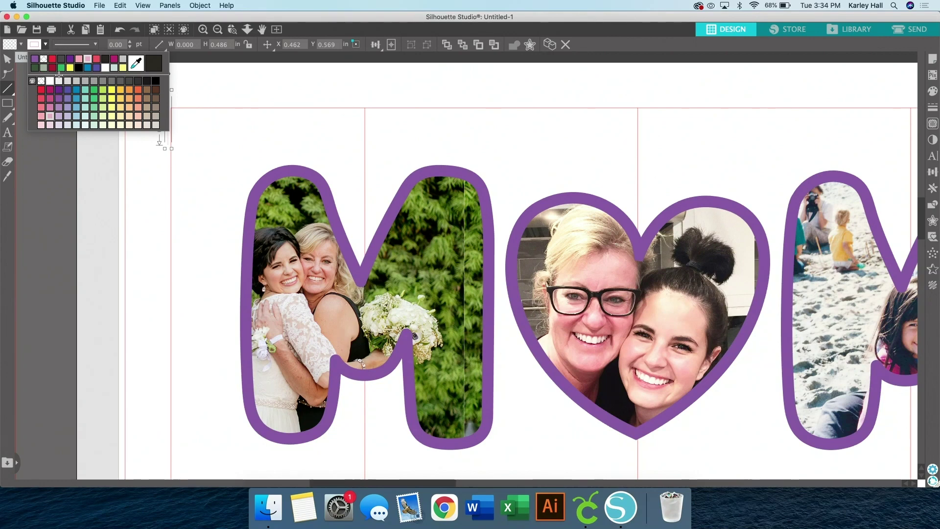
pyautogui.click(58, 80)
pyautogui.click(46, 44)
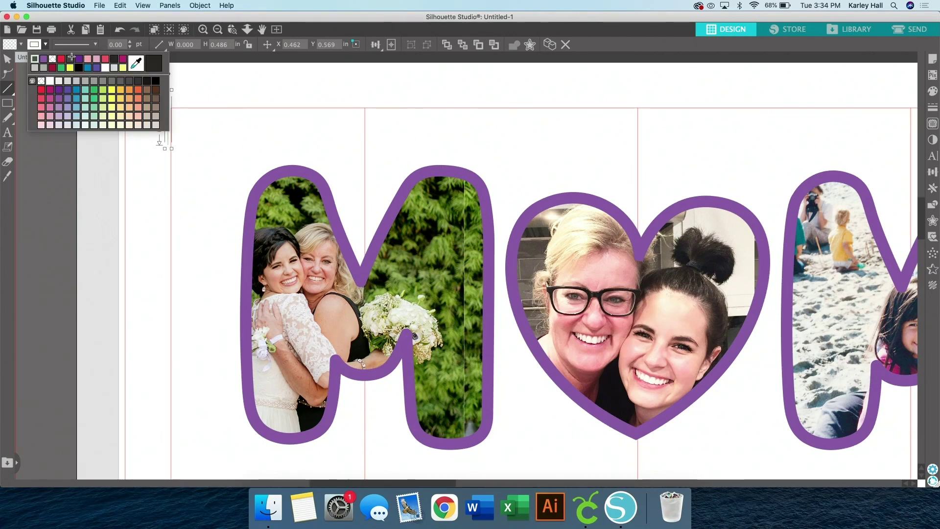
pyautogui.click(72, 57)
pyautogui.click(130, 43)
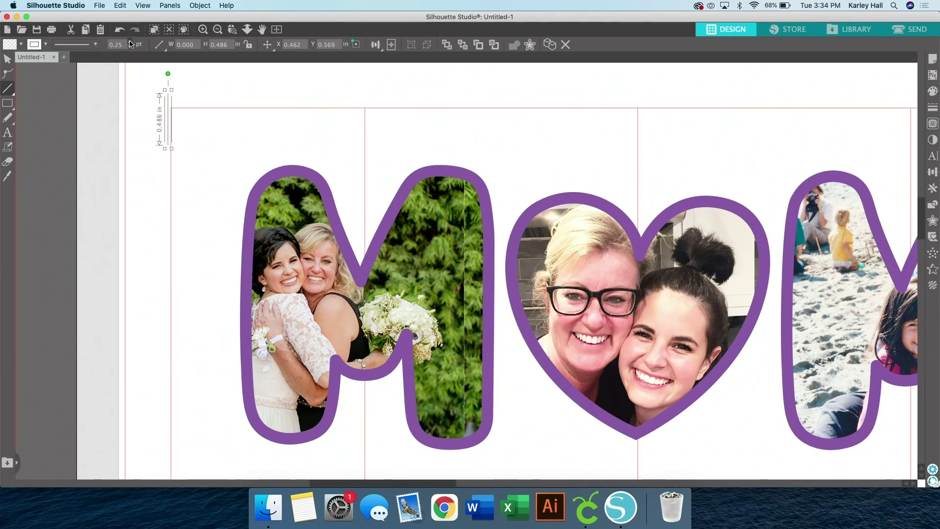
pyautogui.click(131, 42)
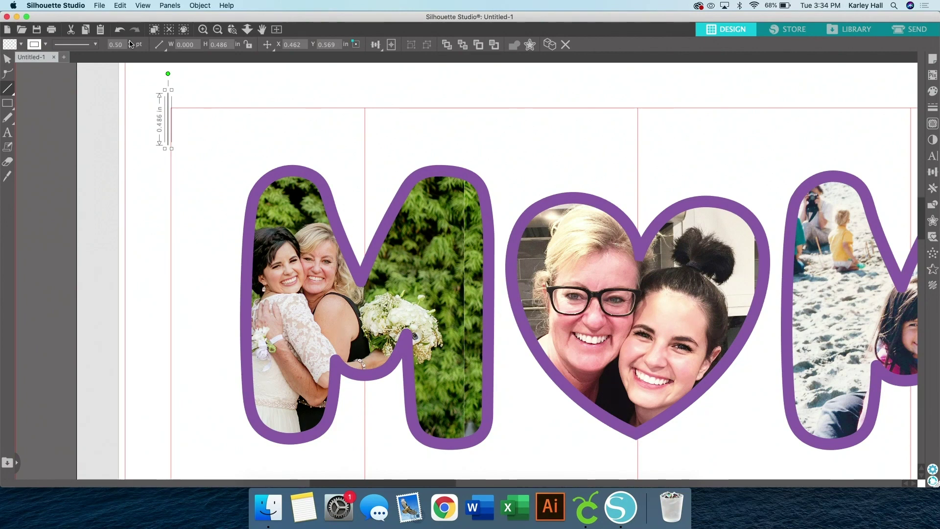
pyautogui.click(7, 59)
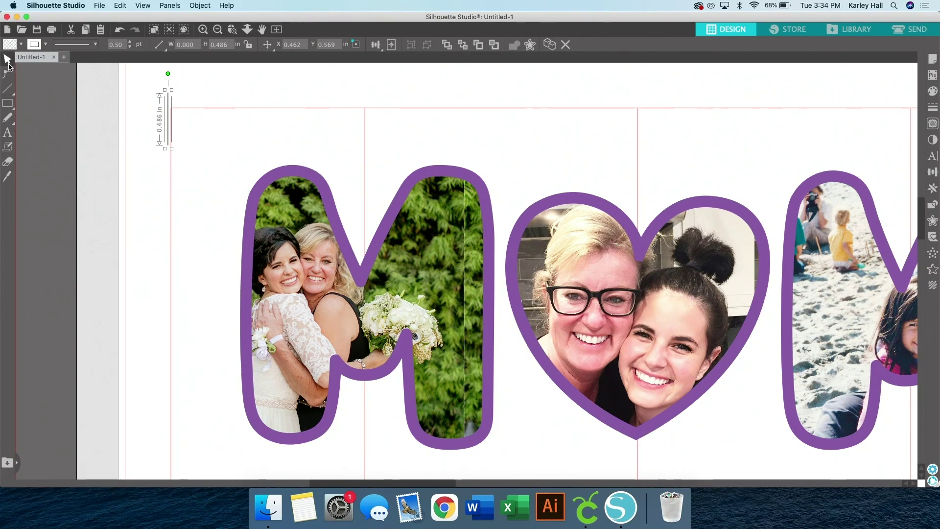
pyautogui.press('Up')
pyautogui.press('Up')
pyautogui.press('Up')
pyautogui.press('Up')
pyautogui.press('Up')
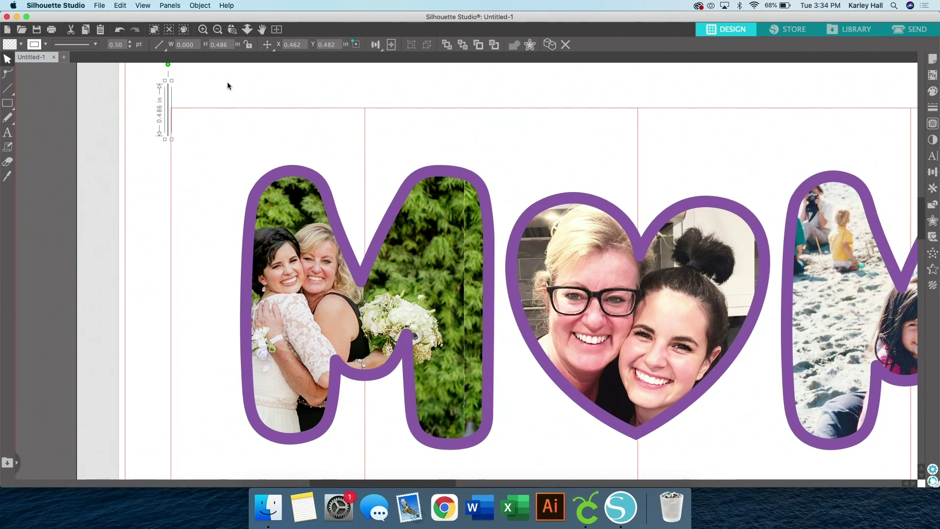
# Duplicate the line, rotate the copy 90°, and cross it over the vertical line
pyautogui.press('super+d')
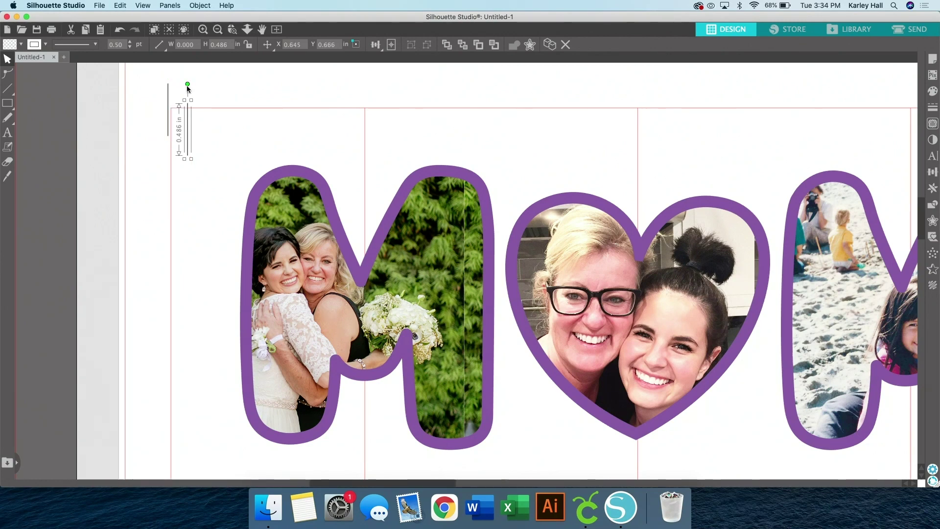
pyautogui.moveTo(188, 84); pyautogui.dragTo(254, 128)
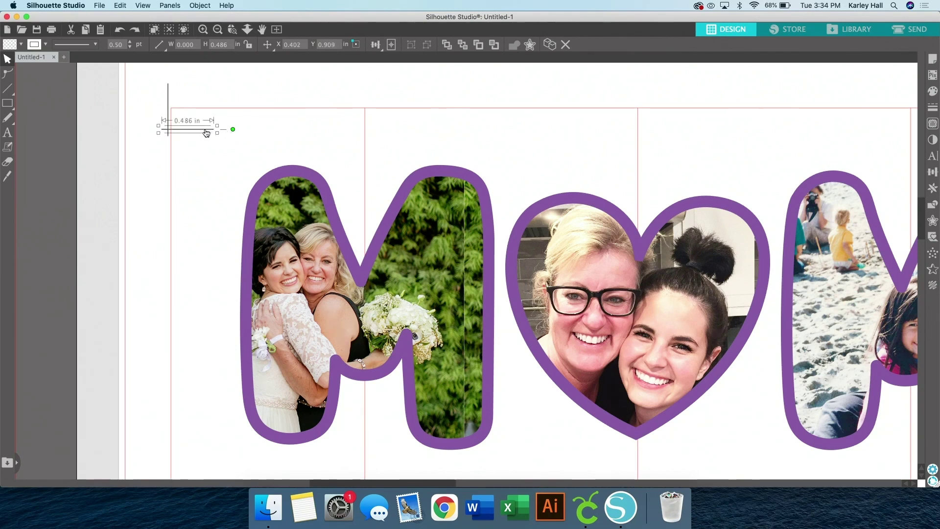
pyautogui.moveTo(205, 129); pyautogui.dragTo(192, 105)
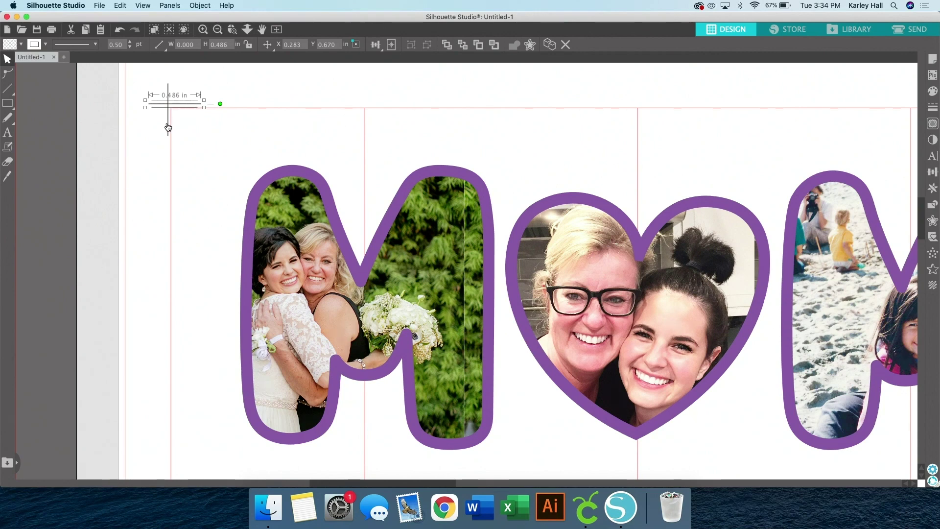
pyautogui.click(167, 126)
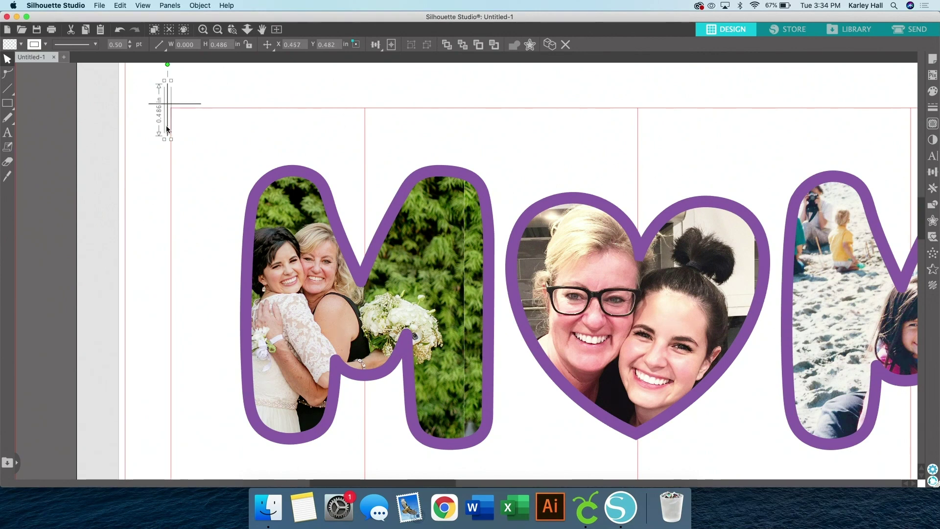
pyautogui.click(192, 105)
pyautogui.click(257, 71)
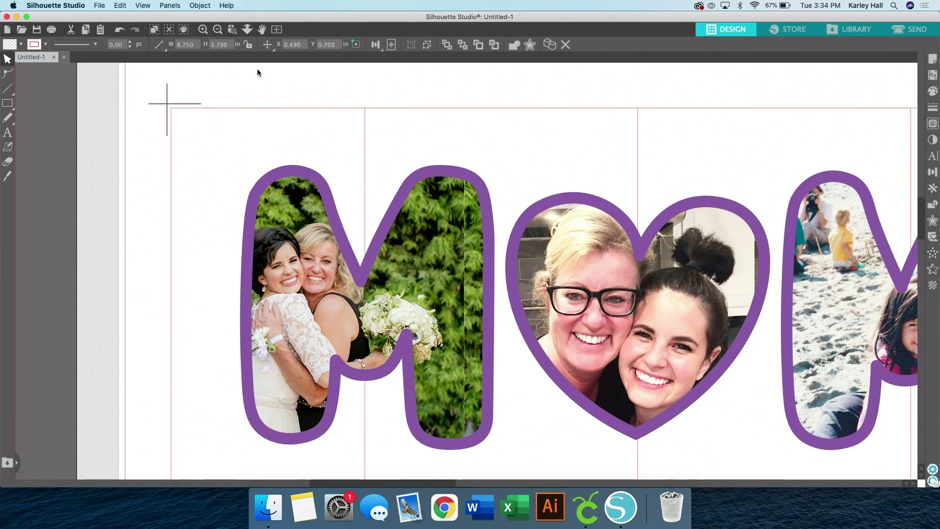
# Place a copy of the 0.486 × 0.486 in crosshair at the bottom-right corner of the border
pyautogui.scroll(-2, 245, 105)
pyautogui.scroll(1, 139, 92)
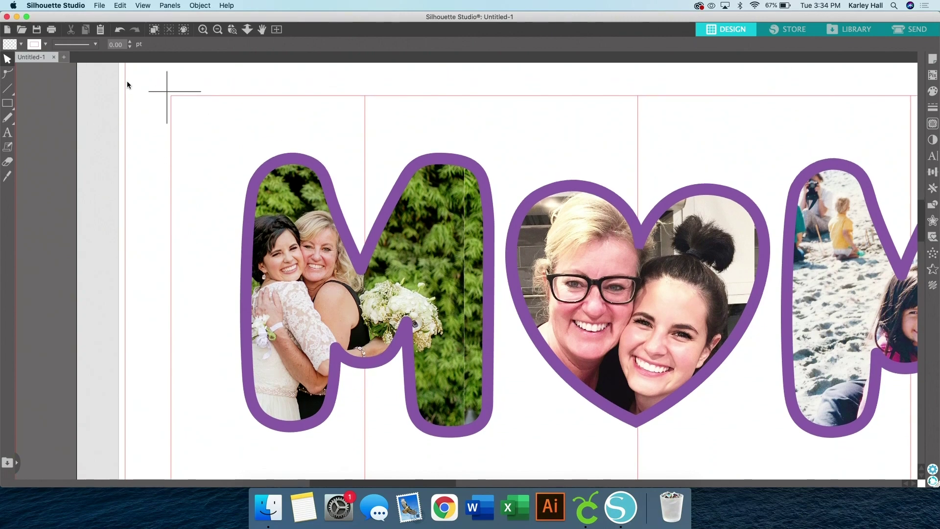
pyautogui.moveTo(123, 76); pyautogui.dragTo(180, 91)
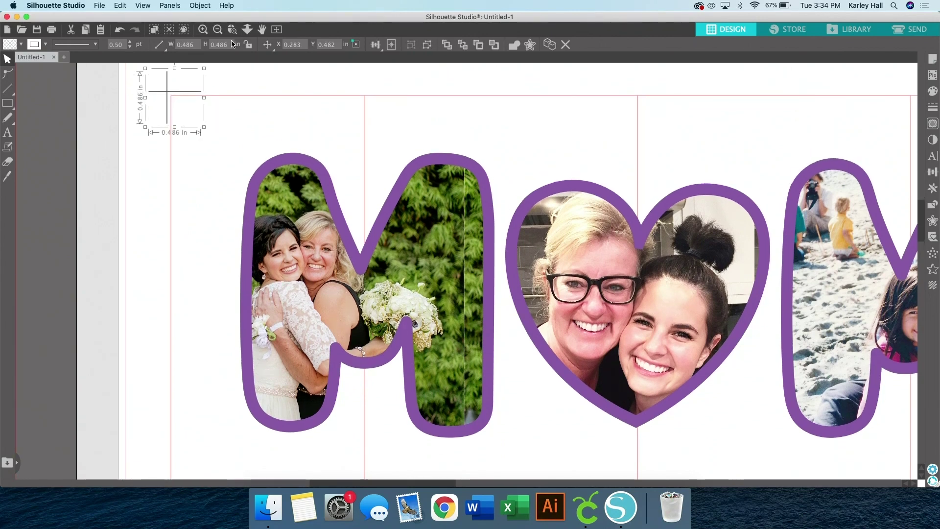
pyautogui.click(218, 29)
pyautogui.hscroll(3, 402, 204)
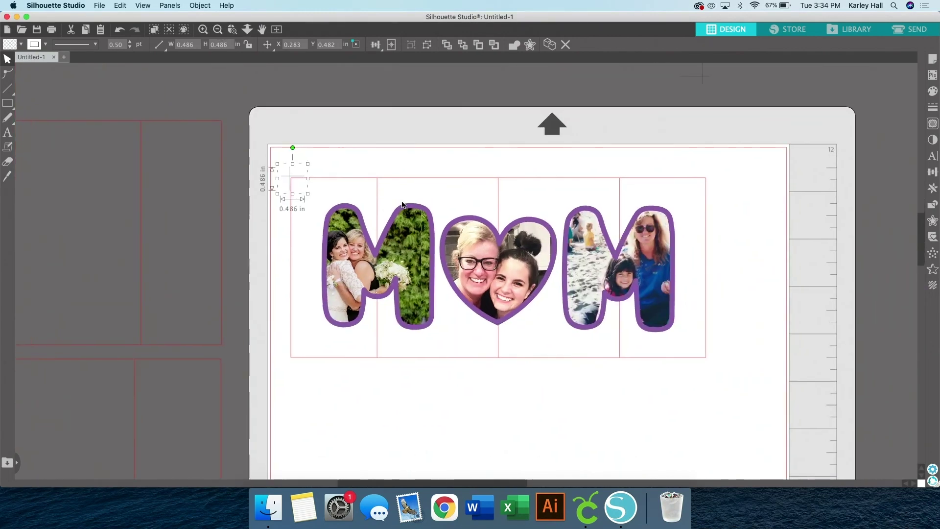
pyautogui.moveTo(278, 180); pyautogui.dragTo(703, 404)
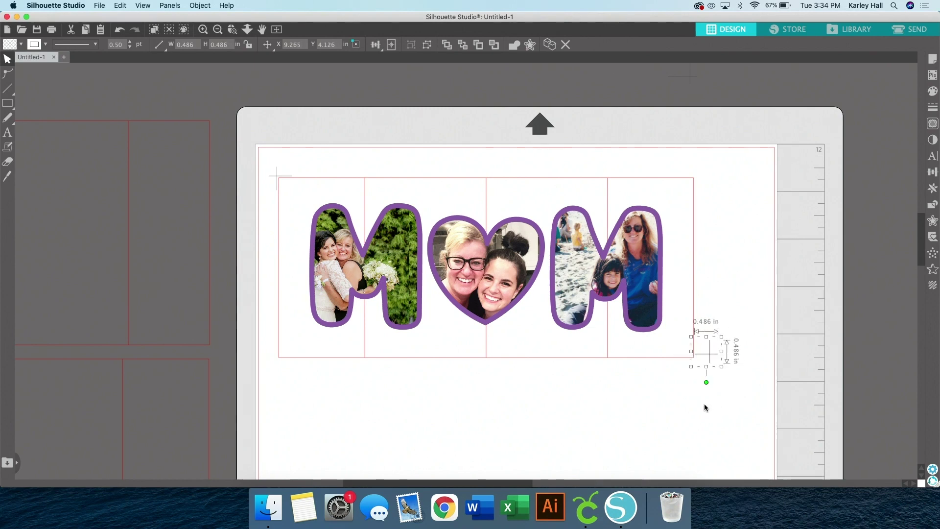
pyautogui.click(203, 29)
pyautogui.scroll(2, 468, 187)
pyautogui.hscroll(10, 471, 192)
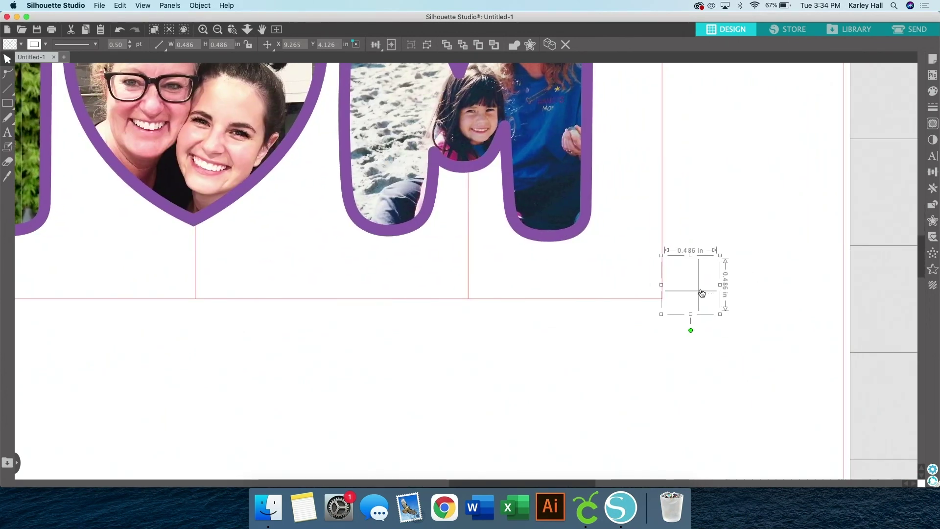
pyautogui.moveTo(701, 293); pyautogui.dragTo(668, 304)
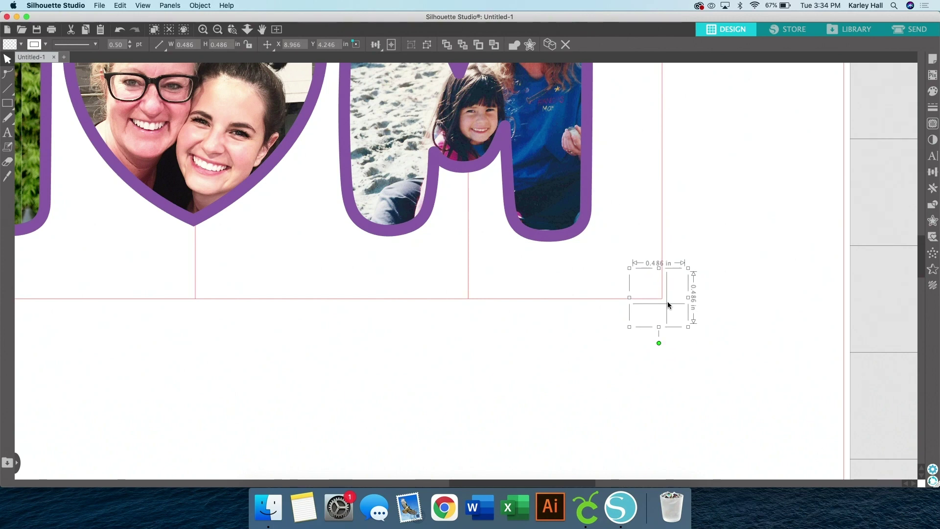
pyautogui.click(693, 288)
# Select the M♥M pieces with both crosshairs and drag them slightly right and down to X 0.592, Y 0.503
pyautogui.click(220, 34)
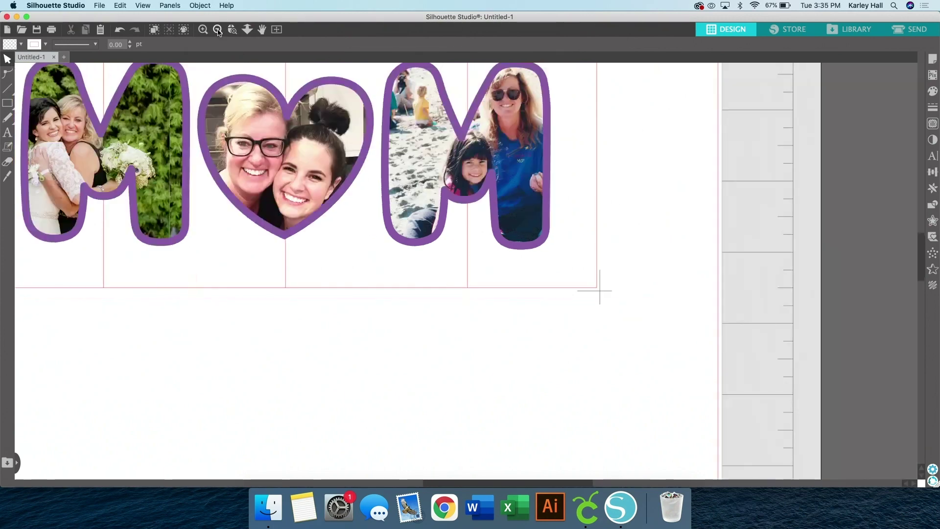
pyautogui.click(220, 33)
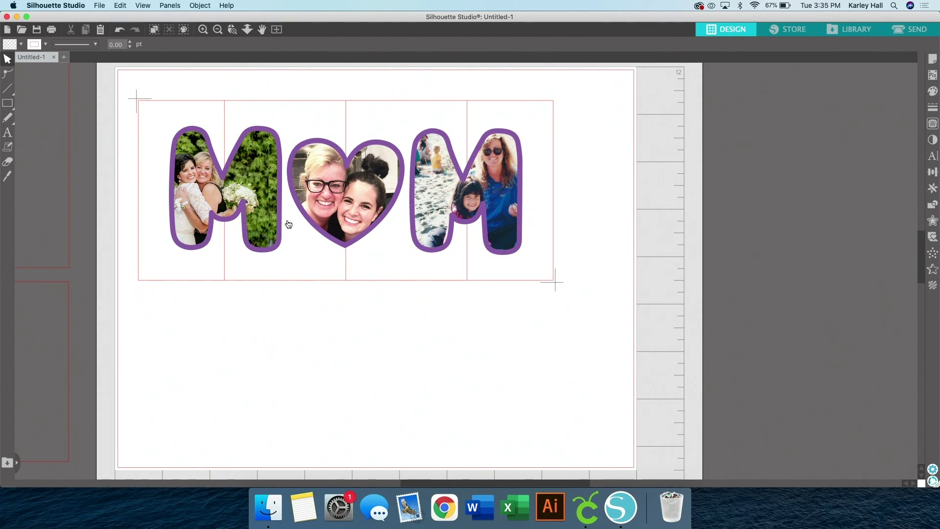
pyautogui.click(225, 101)
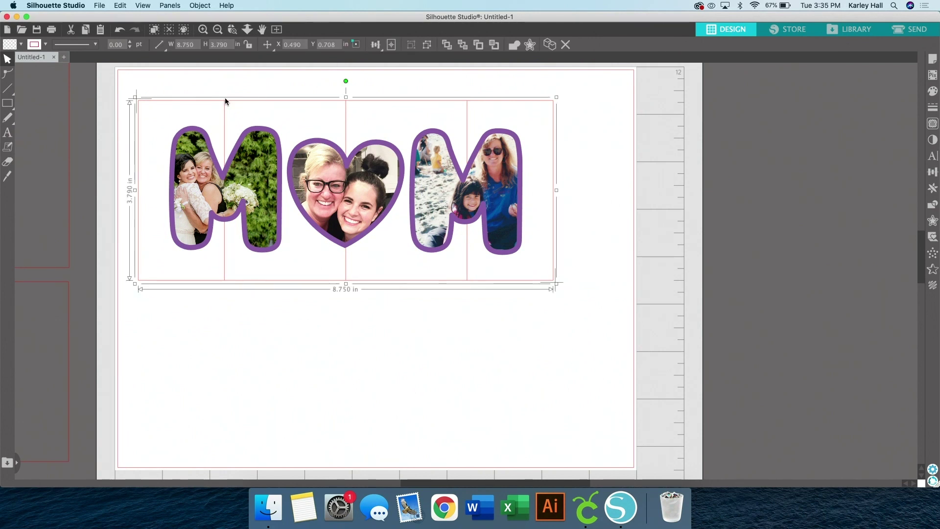
pyautogui.click(225, 101)
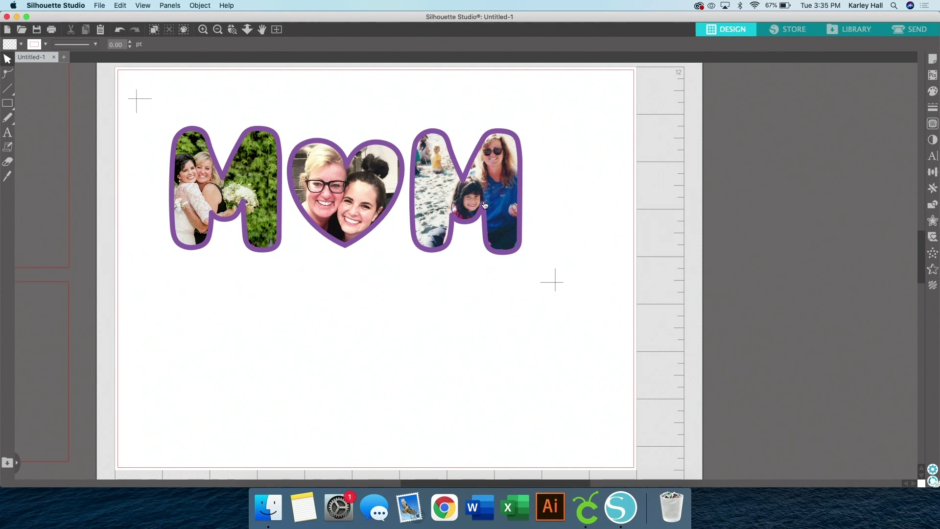
pyautogui.scroll(1, 484, 205)
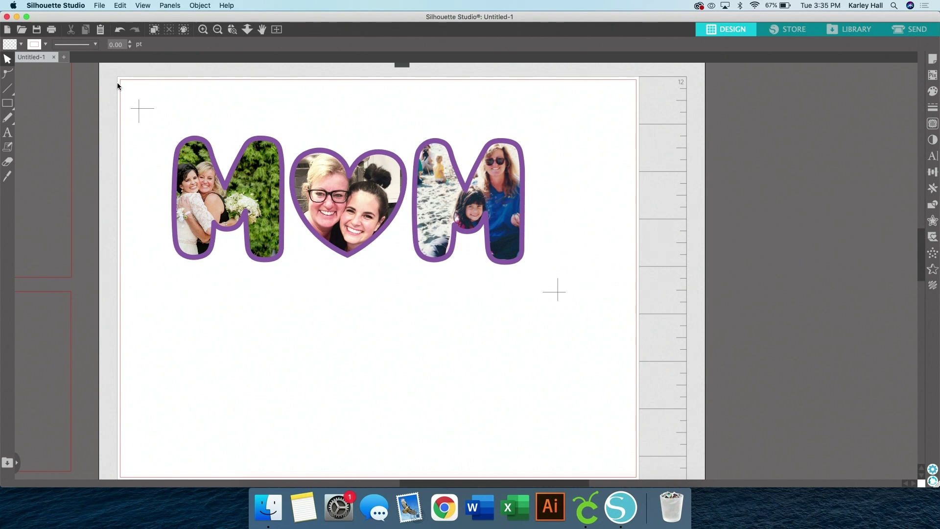
pyautogui.moveTo(116, 82); pyautogui.dragTo(622, 347)
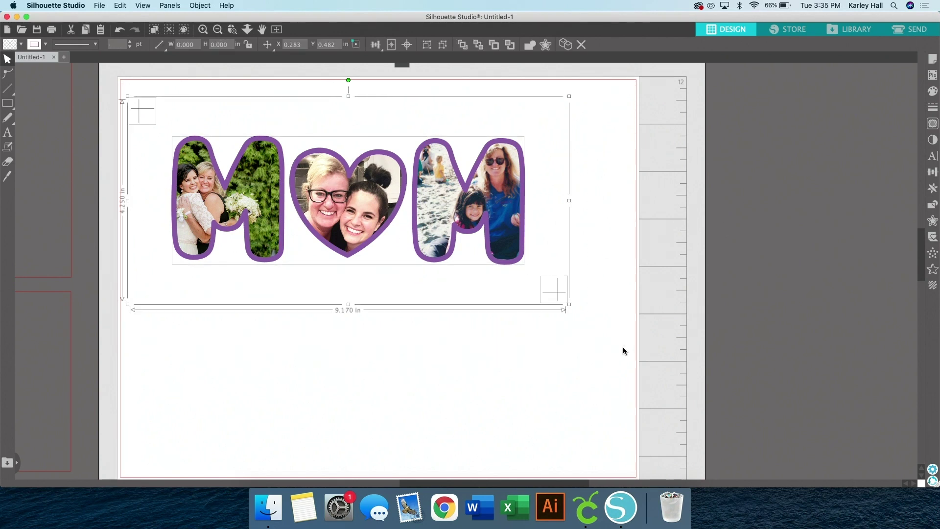
pyautogui.moveTo(623, 350); pyautogui.dragTo(623, 350)
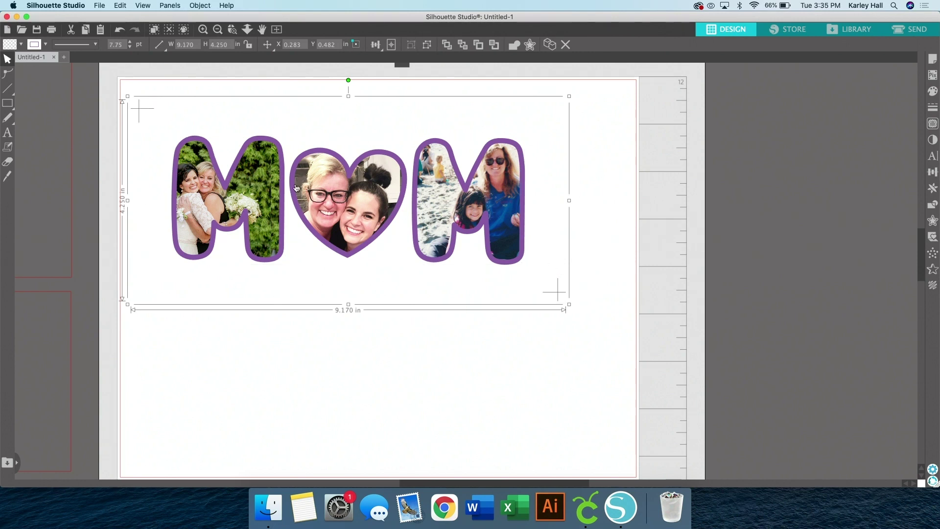
pyautogui.rightClick(387, 185)
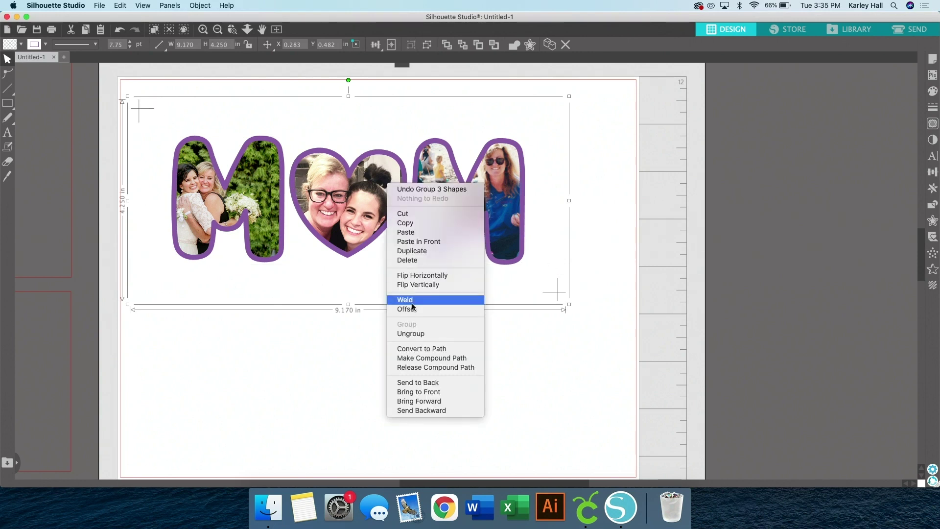
pyautogui.click(589, 279)
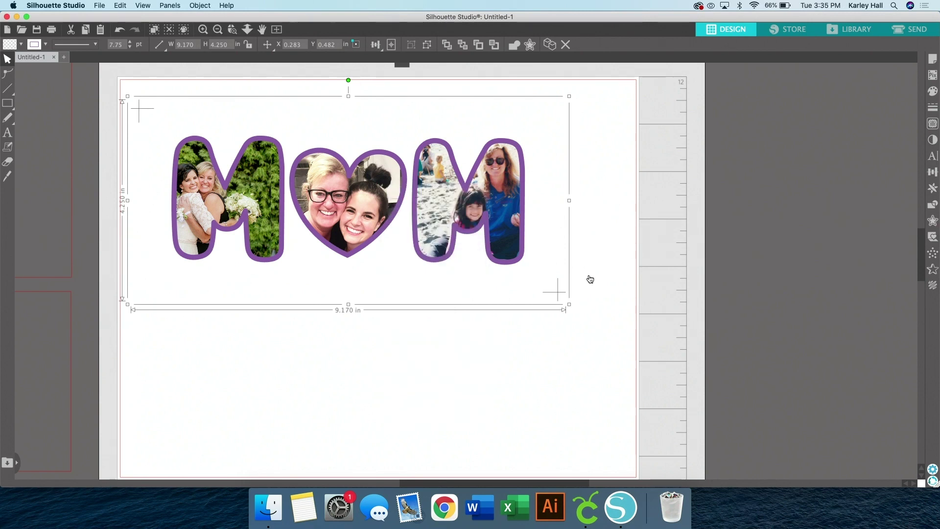
pyautogui.click(584, 275)
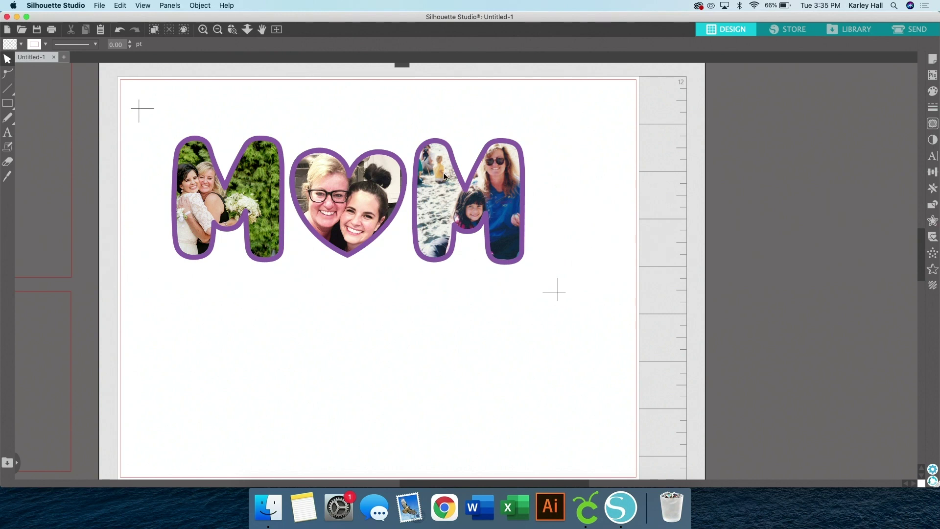
pyautogui.moveTo(445, 176); pyautogui.dragTo(462, 183)
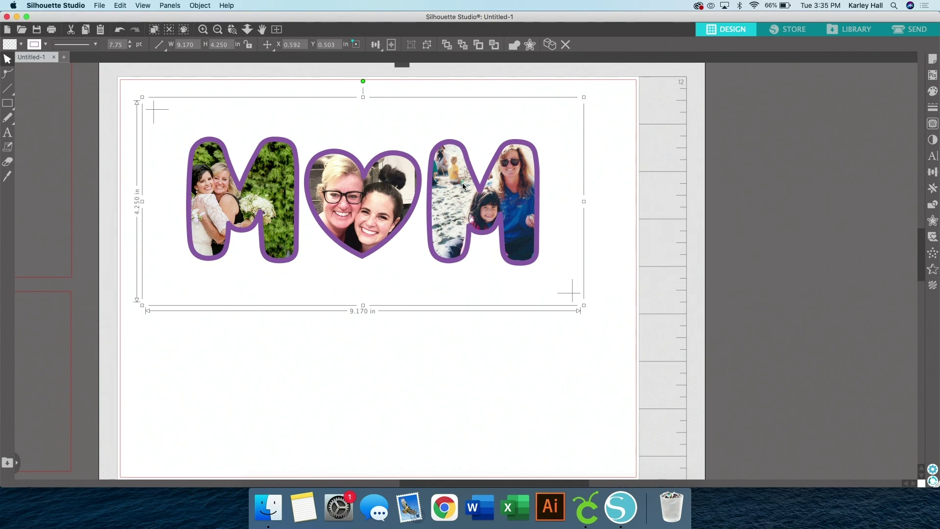
# Flip the M♥M design and its crosshairs horizontally with Object > Mirror > Flip Horizontally
pyautogui.click(208, 4)
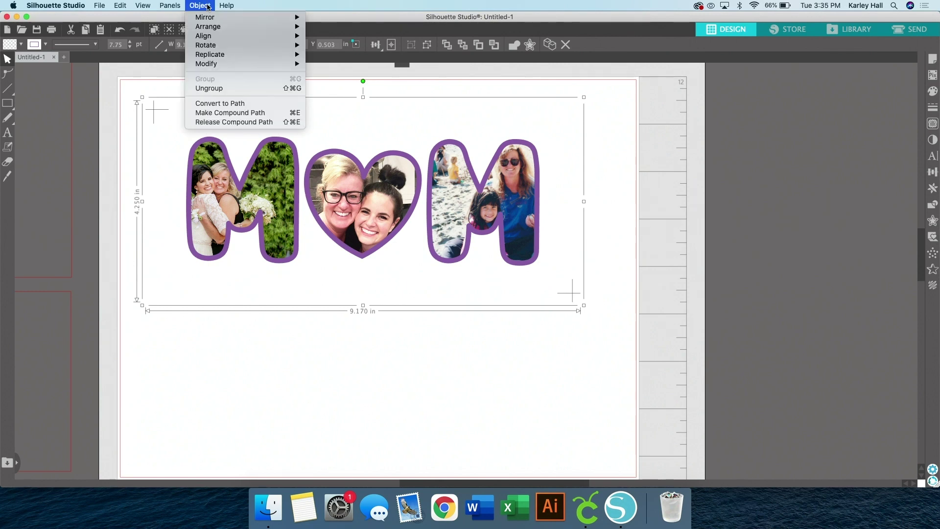
pyautogui.moveTo(208, 17)
pyautogui.click(342, 21)
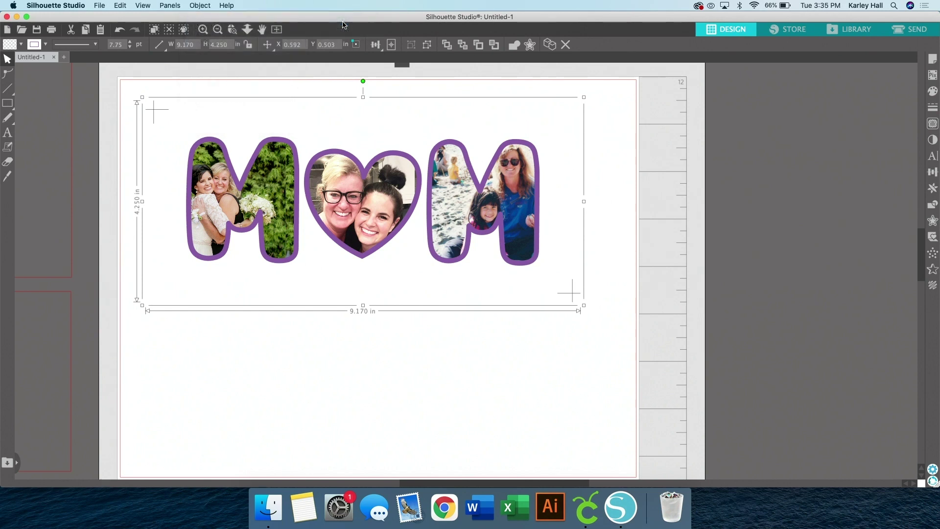
pyautogui.click(394, 357)
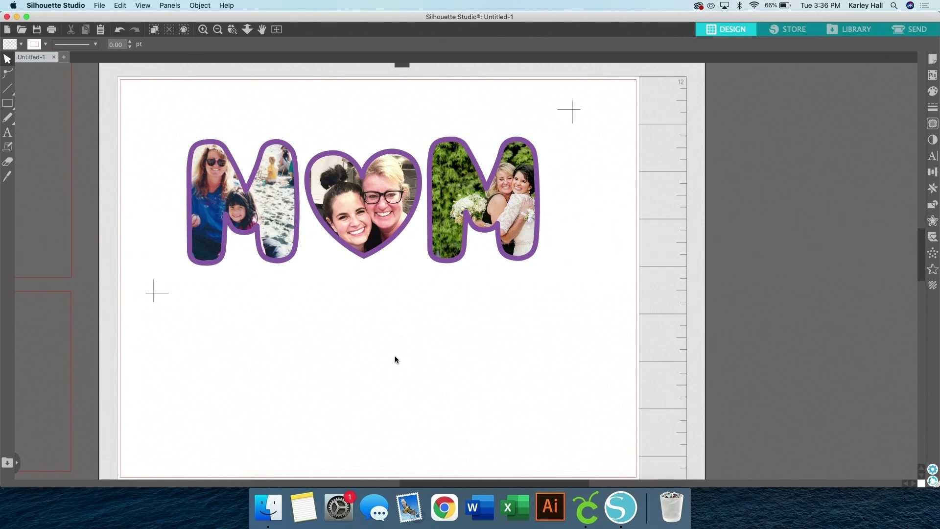
pyautogui.scroll(2, 395, 359)
pyautogui.hscroll(-2, 395, 359)
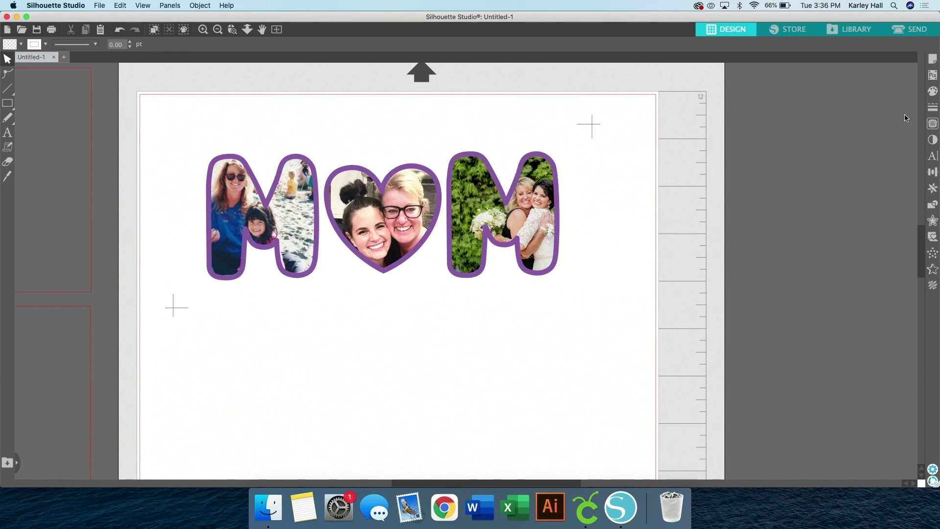
# Keep the Page Setup media size at Letter
pyautogui.click(932, 59)
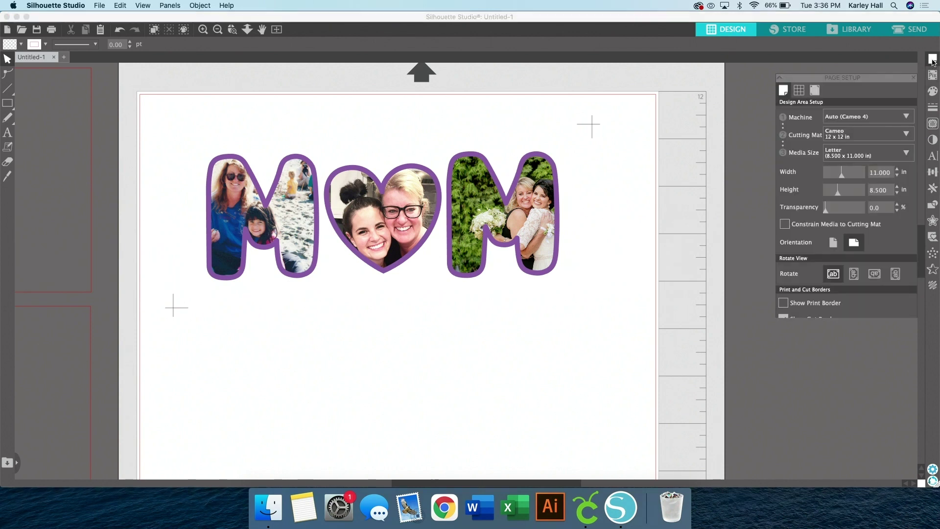
pyautogui.click(830, 145)
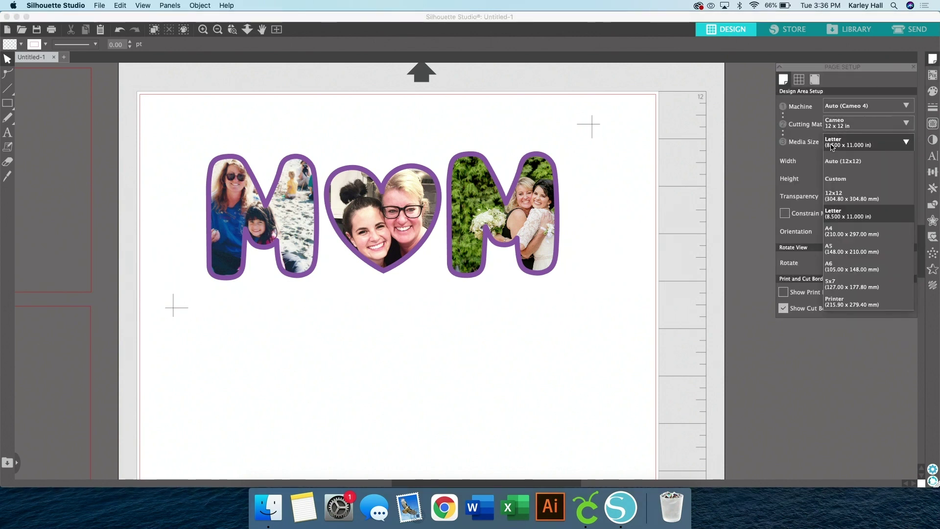
pyautogui.click(838, 215)
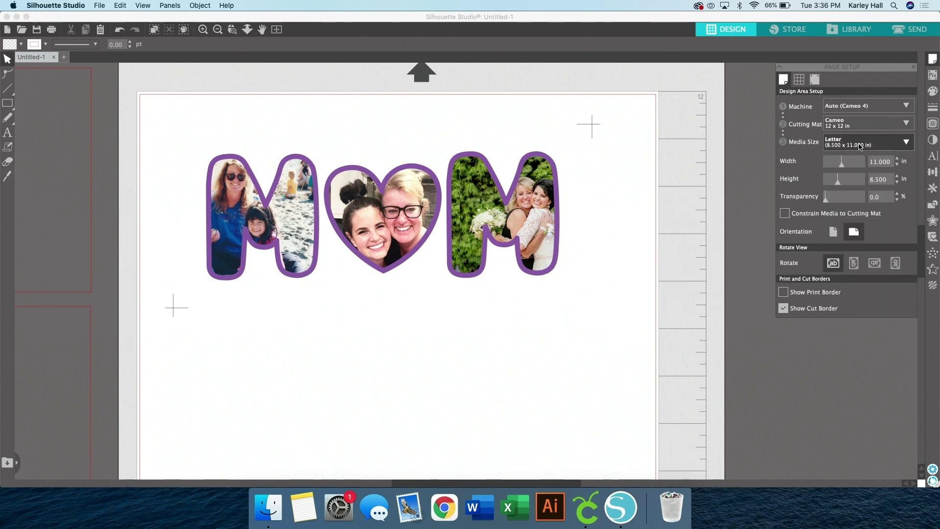
# Paste a temporary copy of the MOM group, nudge the original higher, then delete the copy
pyautogui.click(217, 30)
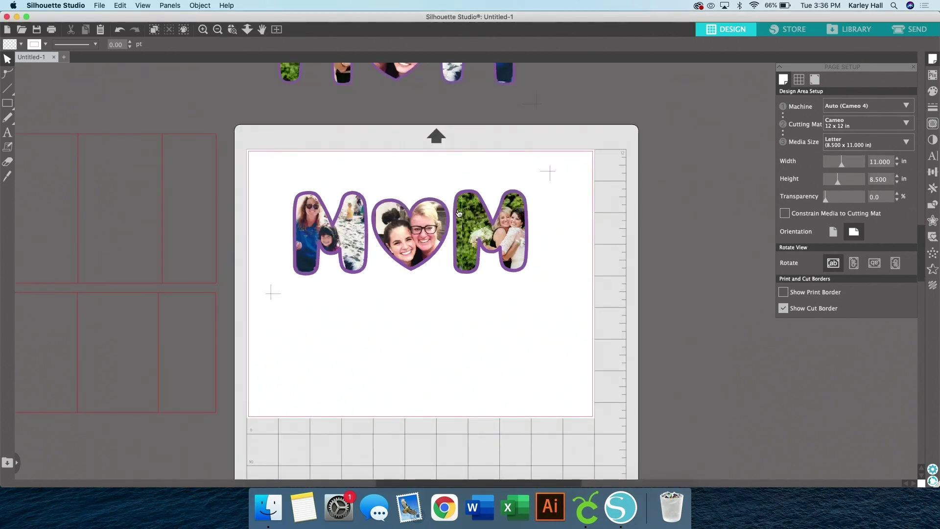
pyautogui.moveTo(426, 218); pyautogui.dragTo(421, 211)
pyautogui.press('super+c')
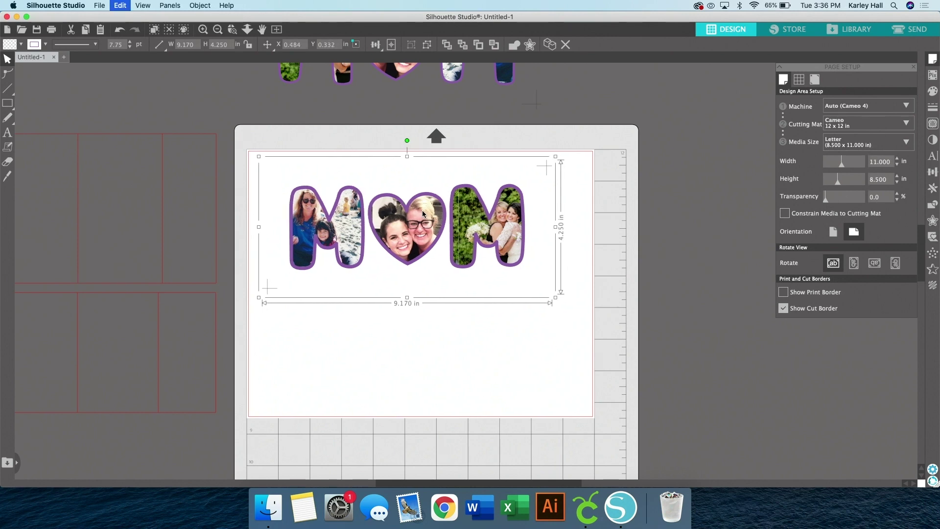
pyautogui.press('super+v')
pyautogui.moveTo(381, 249); pyautogui.dragTo(361, 348)
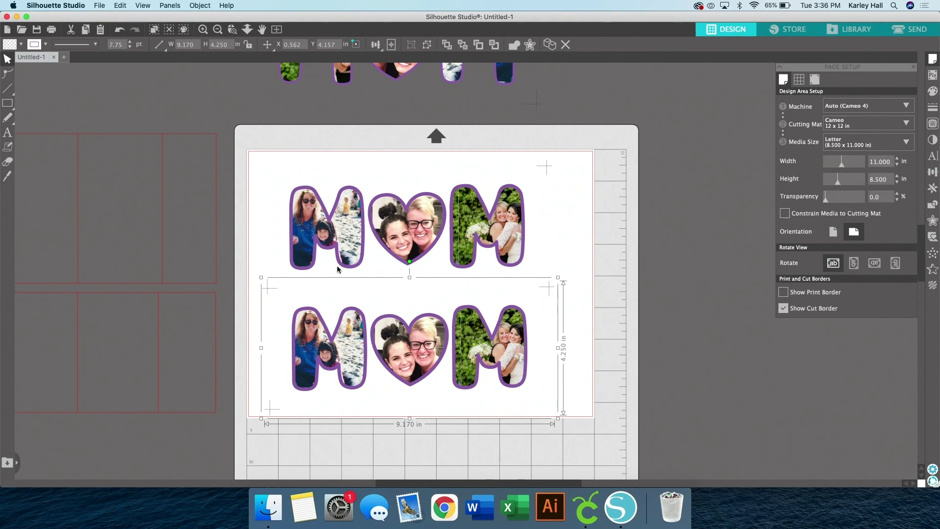
pyautogui.click(337, 269)
pyautogui.moveTo(339, 237); pyautogui.dragTo(338, 228)
pyautogui.click(589, 311)
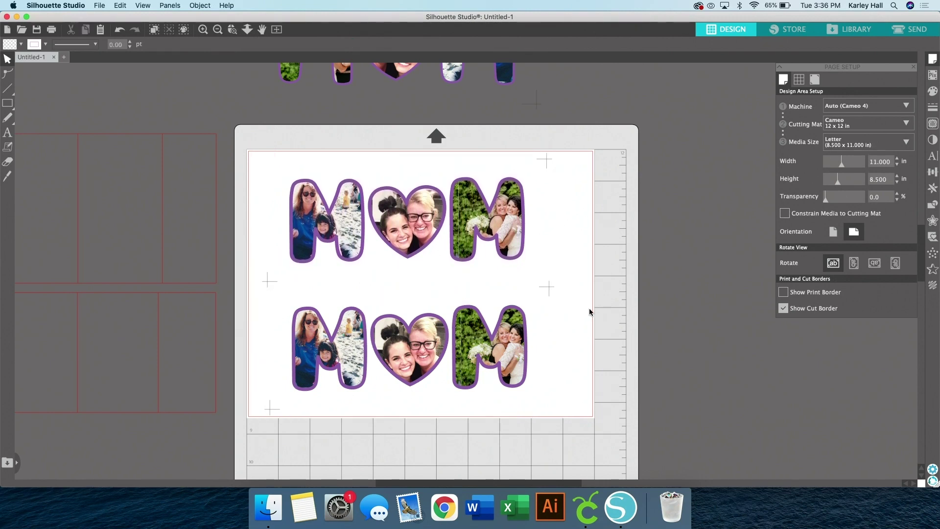
pyautogui.click(505, 342)
pyautogui.press('Delete')
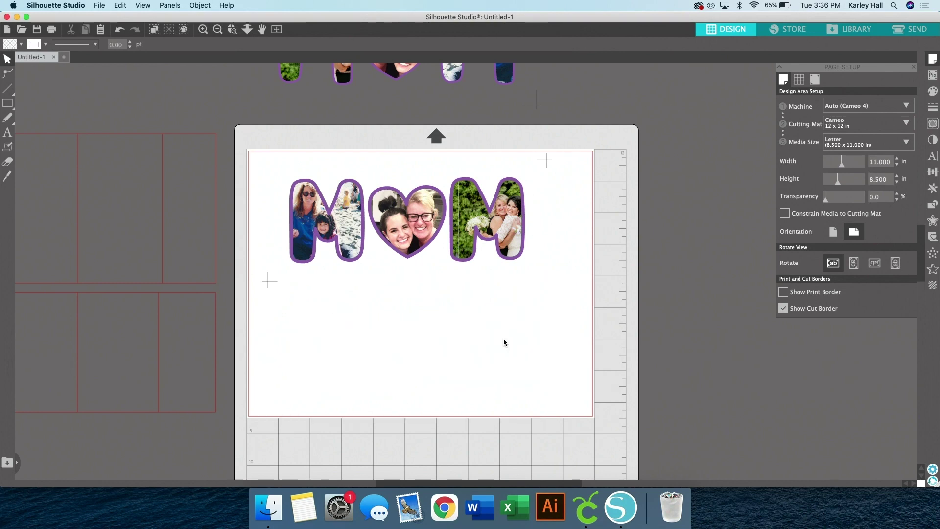
pyautogui.click(451, 212)
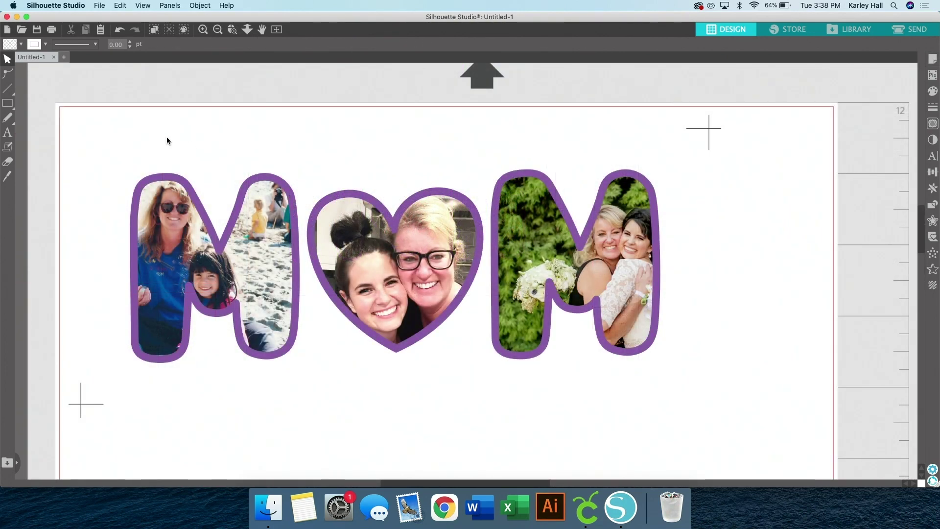
# Open the print preview and set the page to landscape US Letter
pyautogui.click(98, 5)
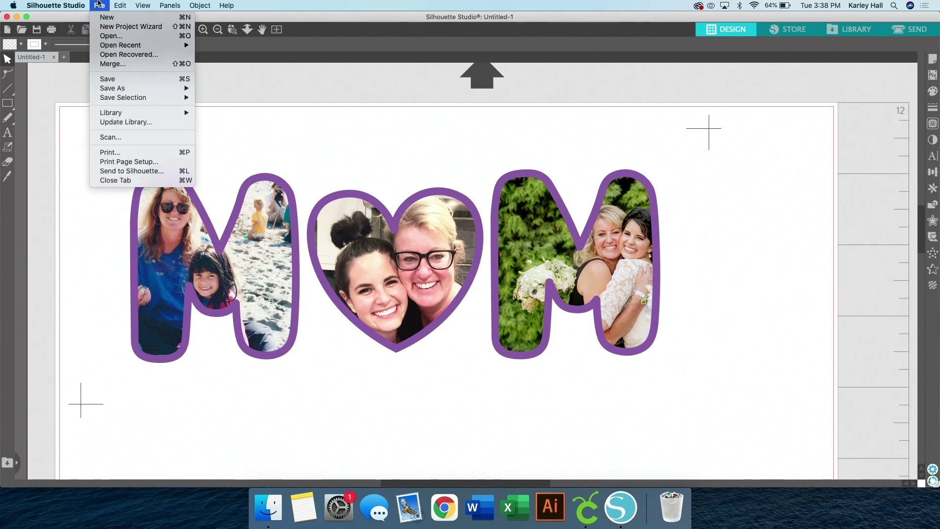
pyautogui.click(101, 152)
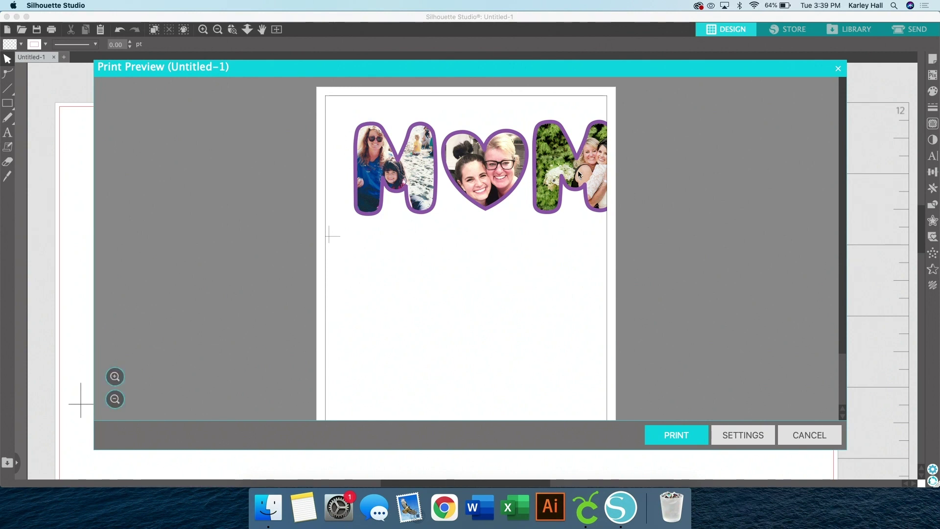
pyautogui.scroll(-2, 711, 362)
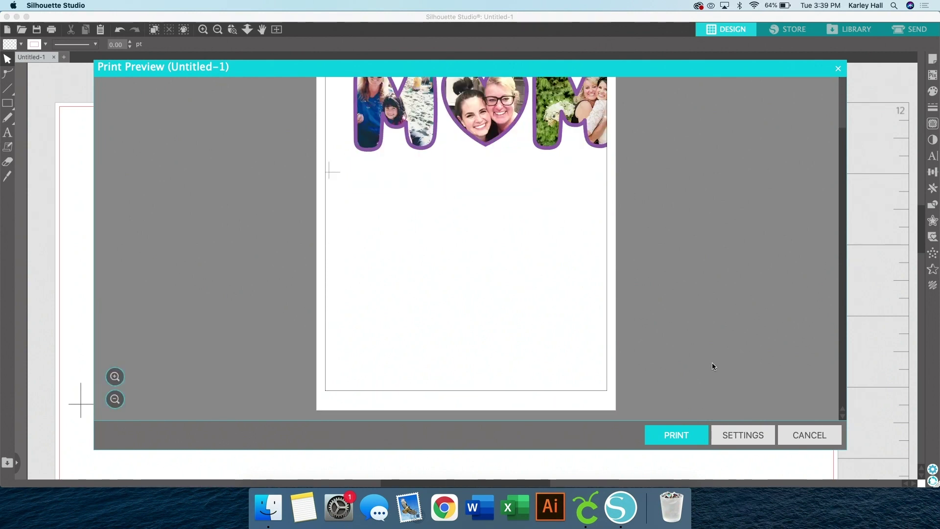
pyautogui.scroll(2, 712, 363)
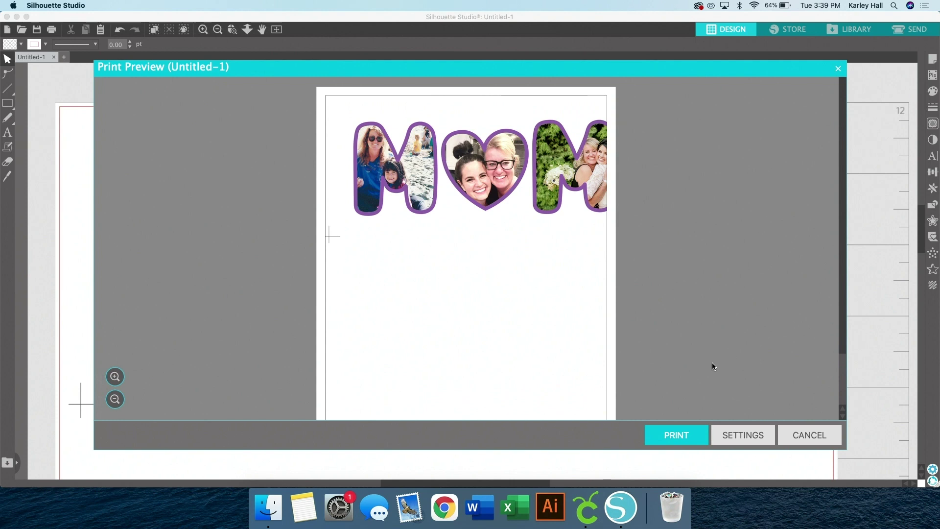
pyautogui.click(751, 442)
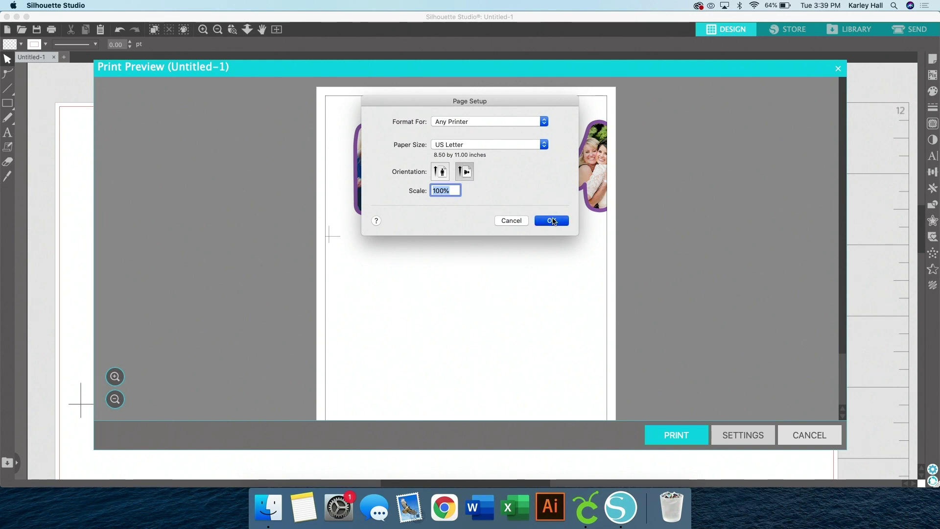
pyautogui.click(552, 221)
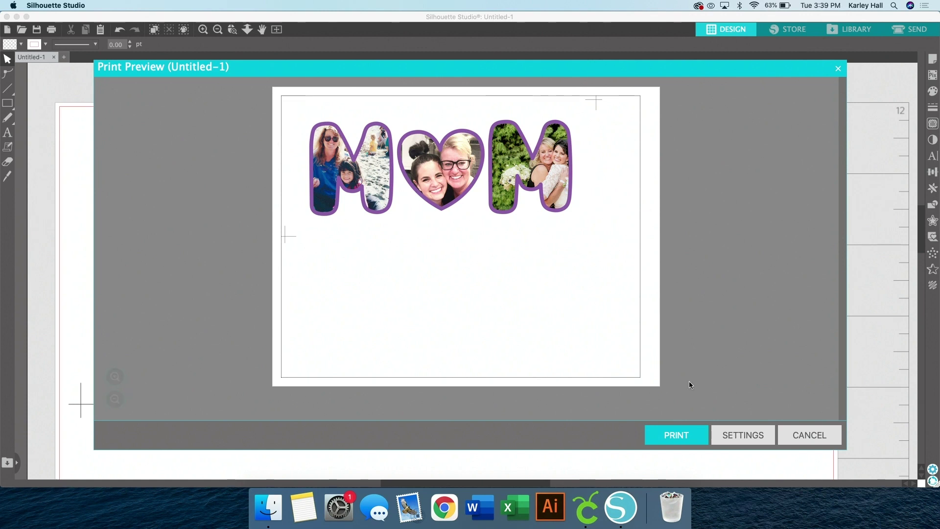
# Open the Print dialog for the Sublimation Printer and look through the media type options, leaving Auto Select
pyautogui.click(680, 437)
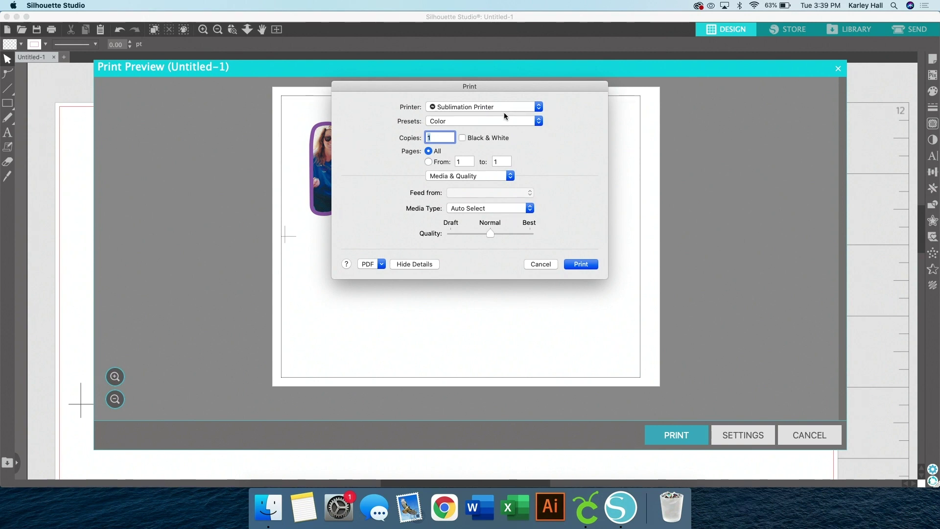
pyautogui.click(489, 171)
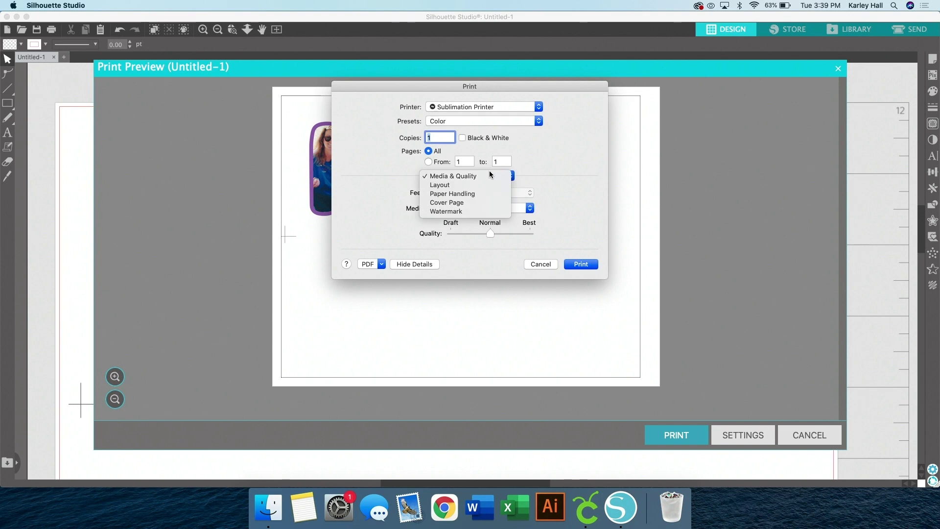
pyautogui.click(544, 195)
pyautogui.click(519, 210)
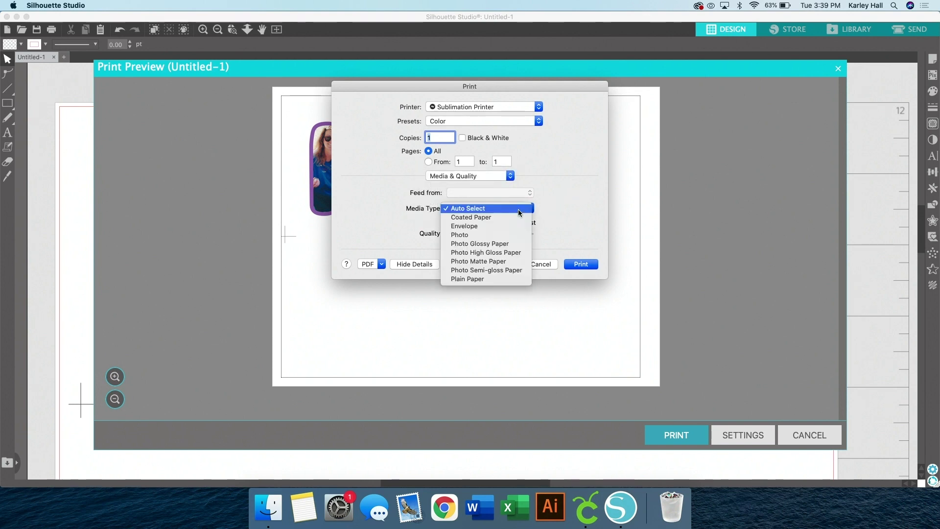
pyautogui.press('Escape')
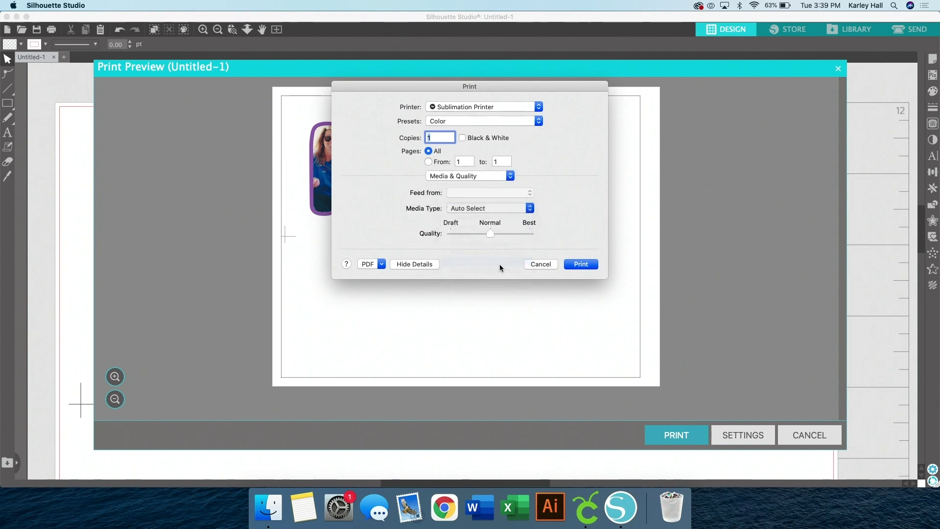